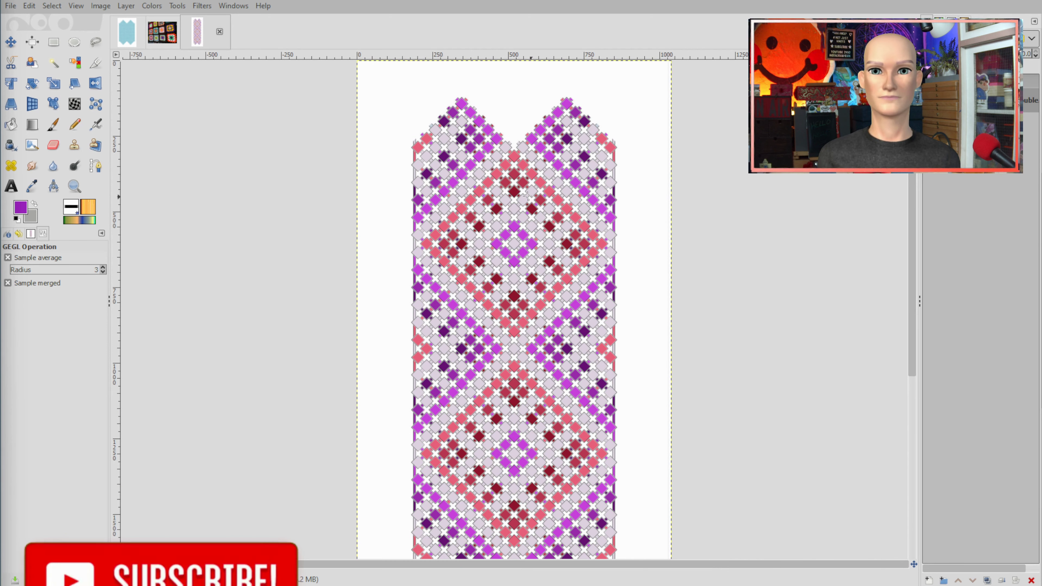
- Scroll the crochet photo's view to inspect it as the colour reference
scroll(533, 215, up, 1)
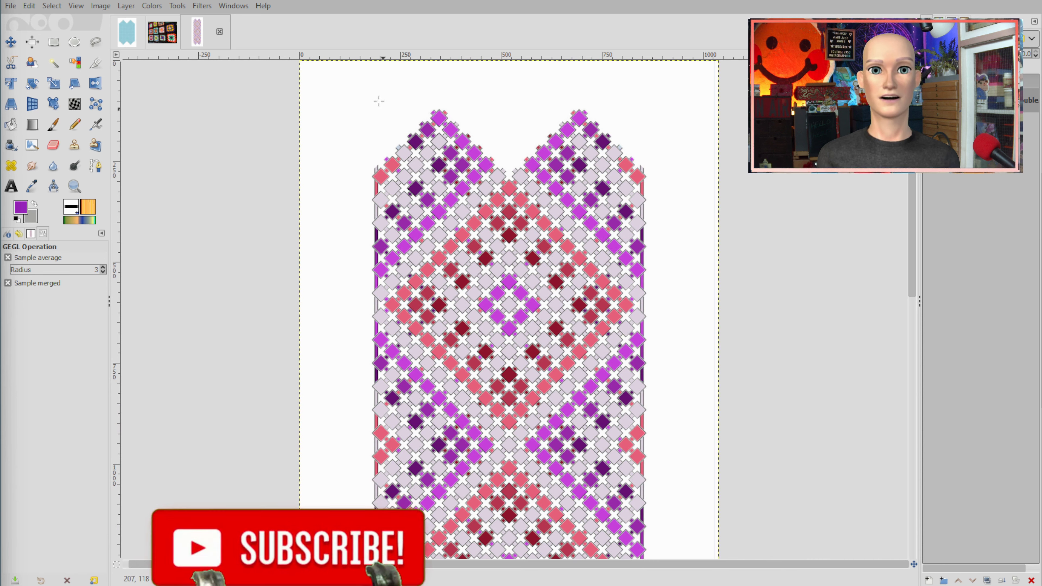
- Inspect the blue diamond-grid template, then compare it with the pink 12-string-double.jpg chart
click(161, 32)
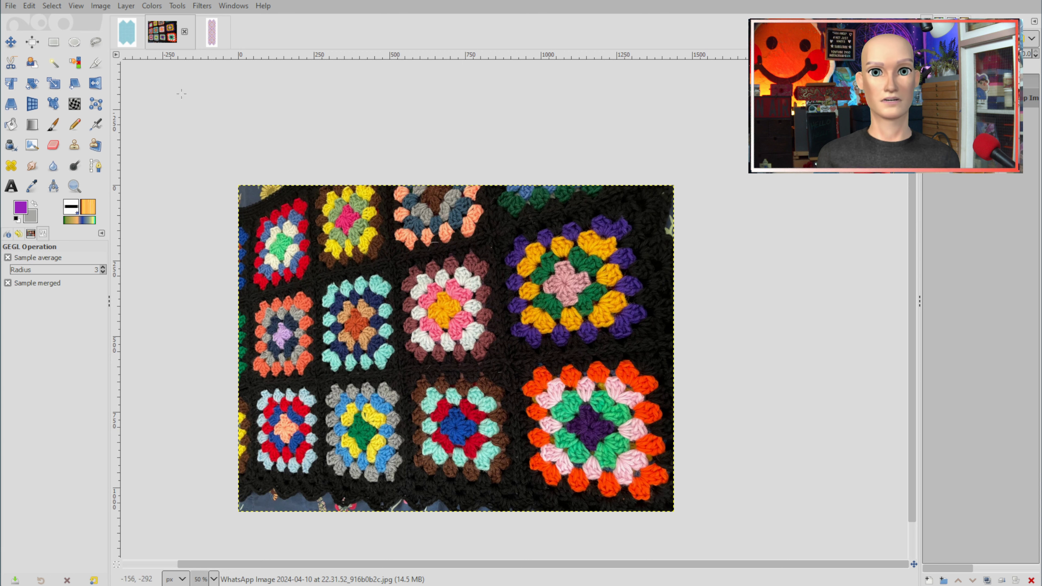
click(135, 39)
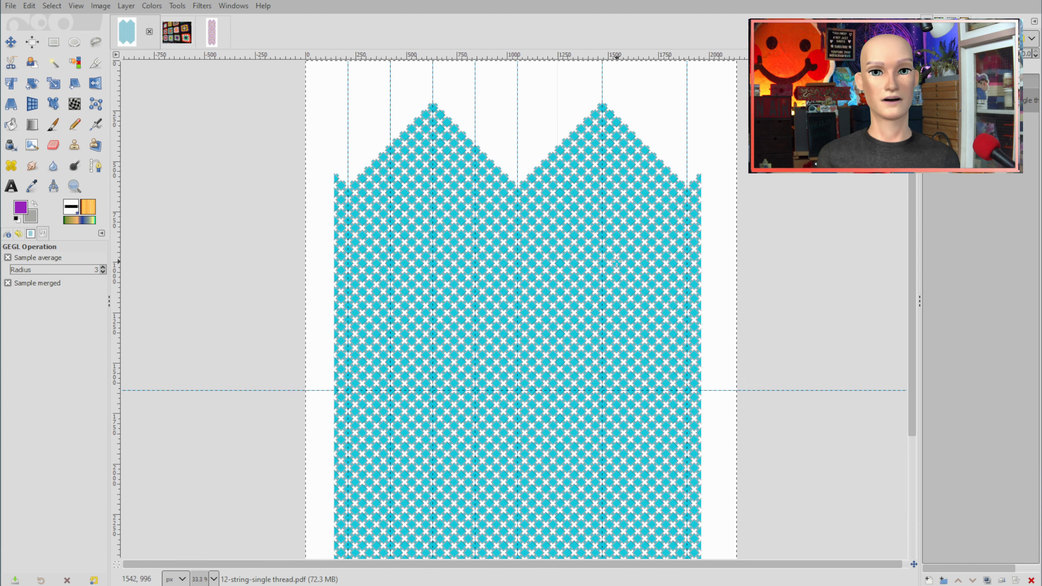
scroll(688, 218, up, 2)
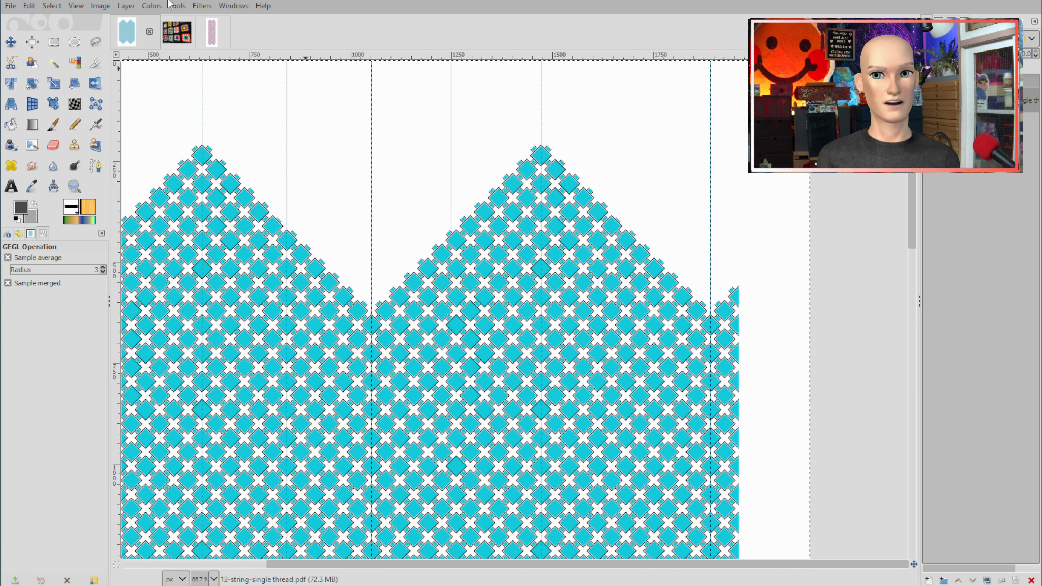
click(214, 40)
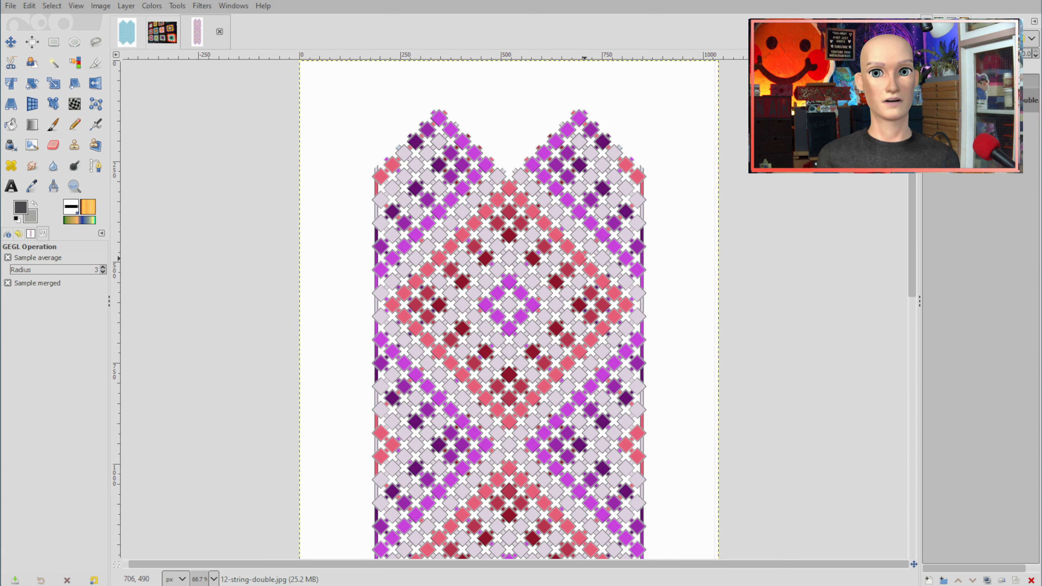
- On the blue template, bucket-fill the apex diamond and first right-slope cells dark grey
click(124, 38)
ctrl+scroll(624, 268, up, 2)
scroll(617, 270, up, 5)
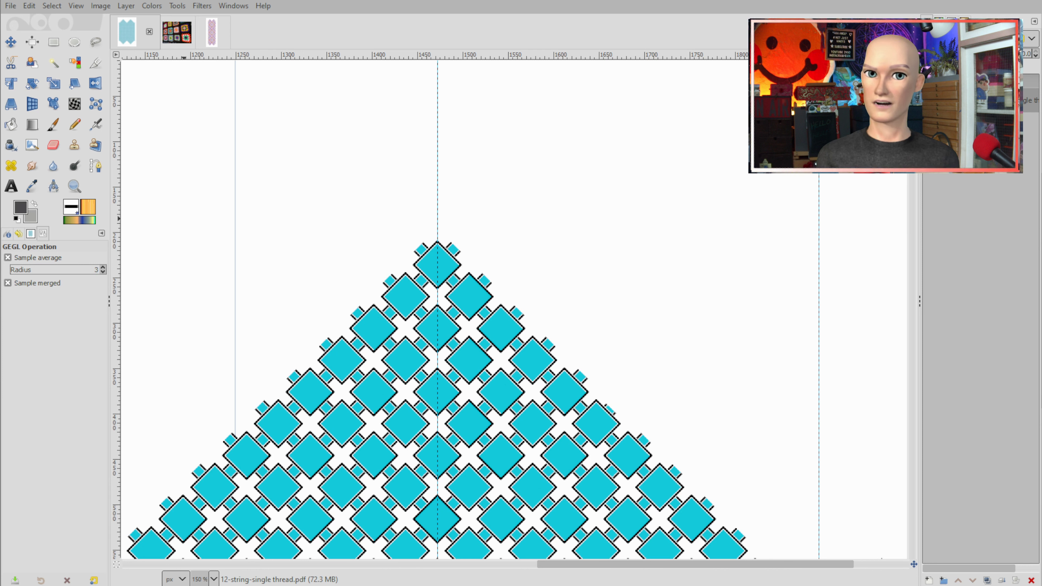
key(shift+b)
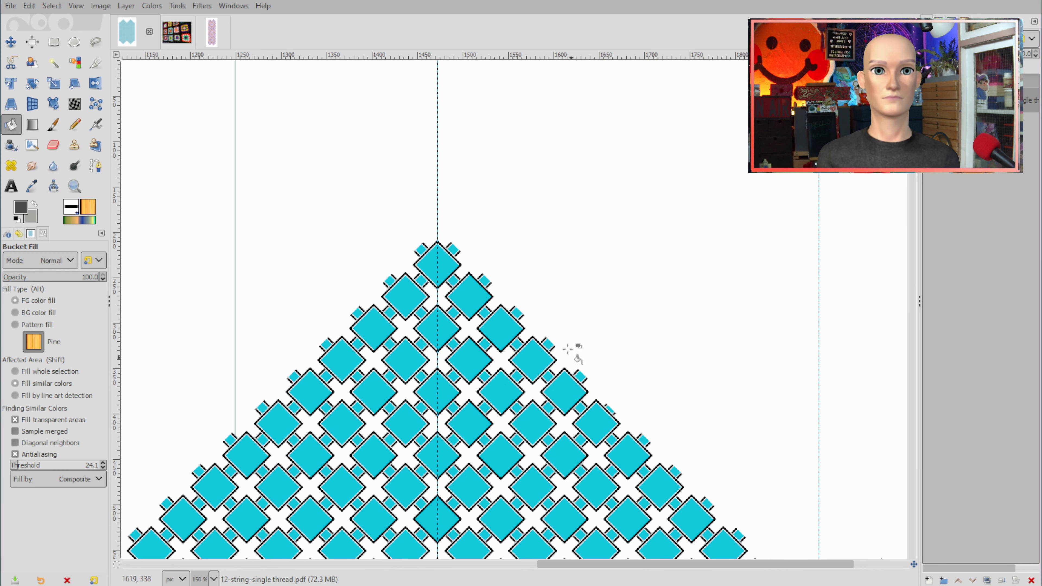
click(435, 264)
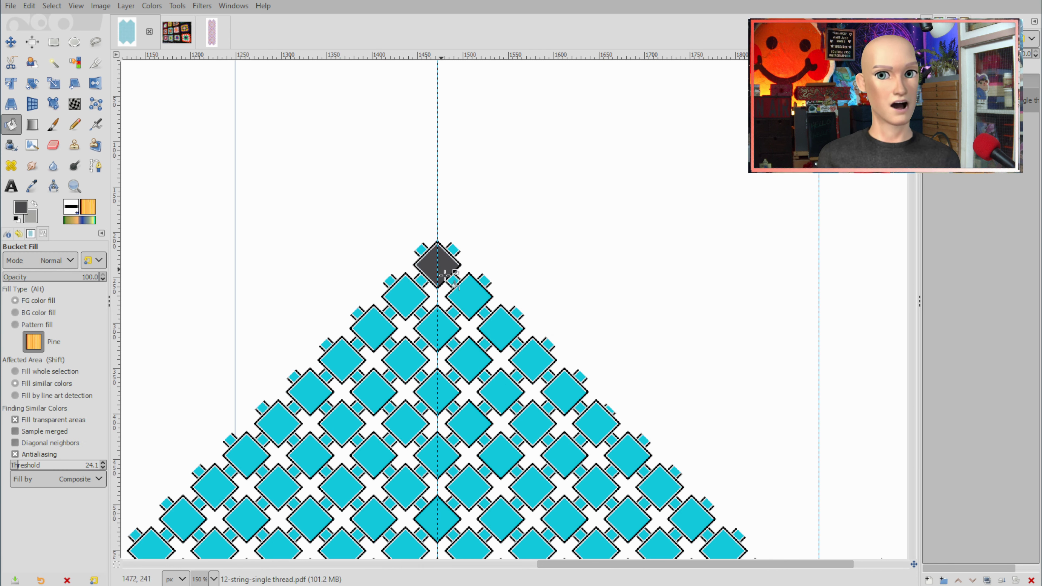
click(469, 297)
click(453, 281)
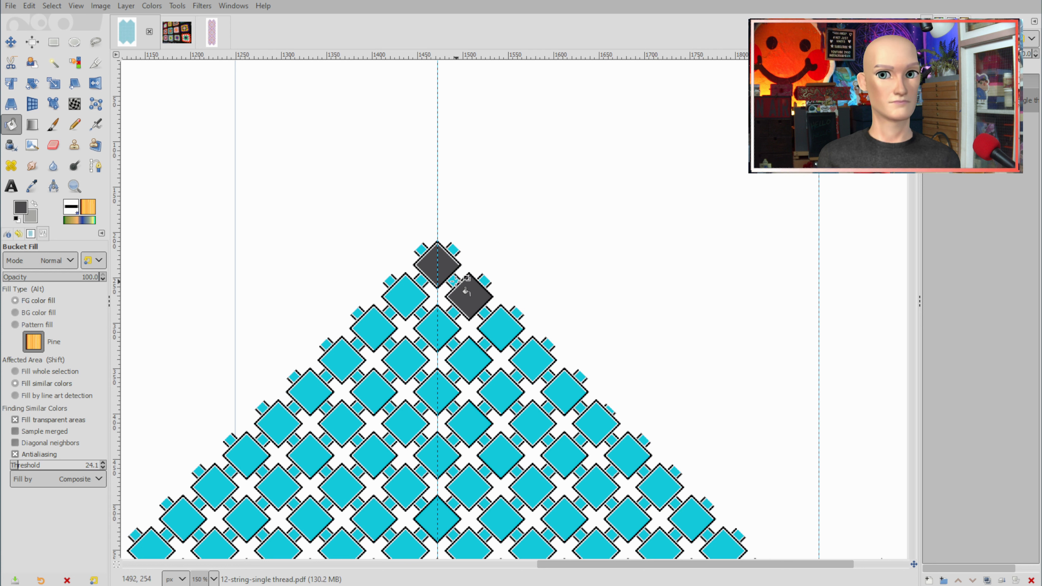
click(485, 313)
click(500, 329)
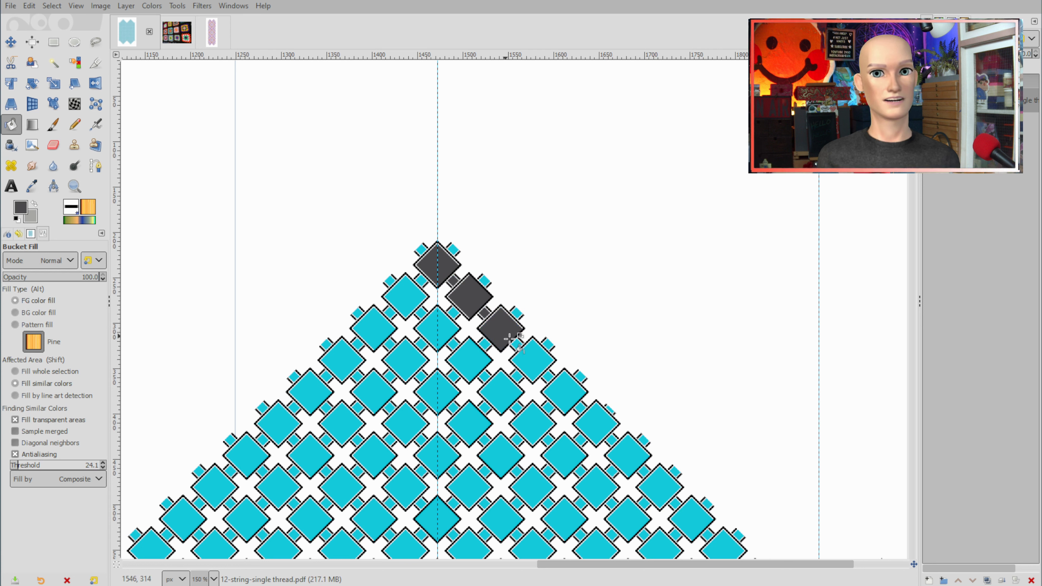
click(516, 345)
click(534, 358)
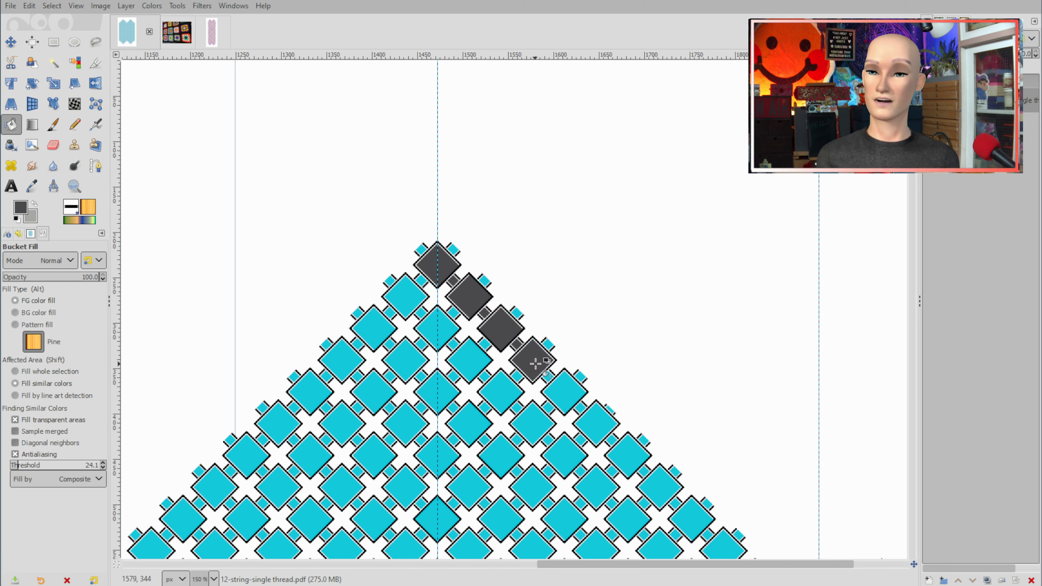
- Extend the dark grey diagonal down the right slope to the right edge
scroll(536, 251, down, 5)
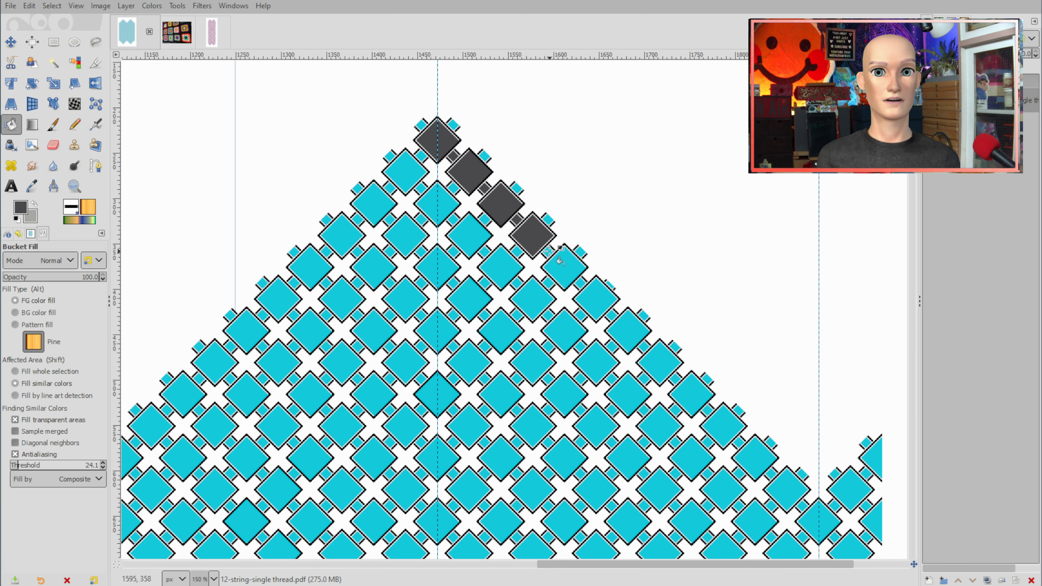
click(549, 250)
click(563, 267)
click(596, 297)
click(628, 328)
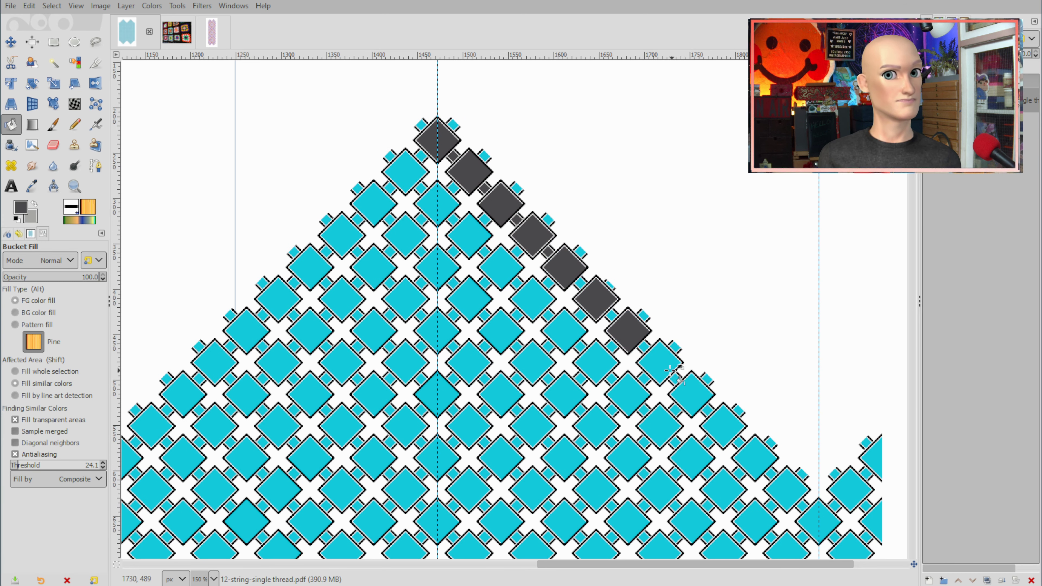
click(670, 370)
click(699, 400)
click(728, 431)
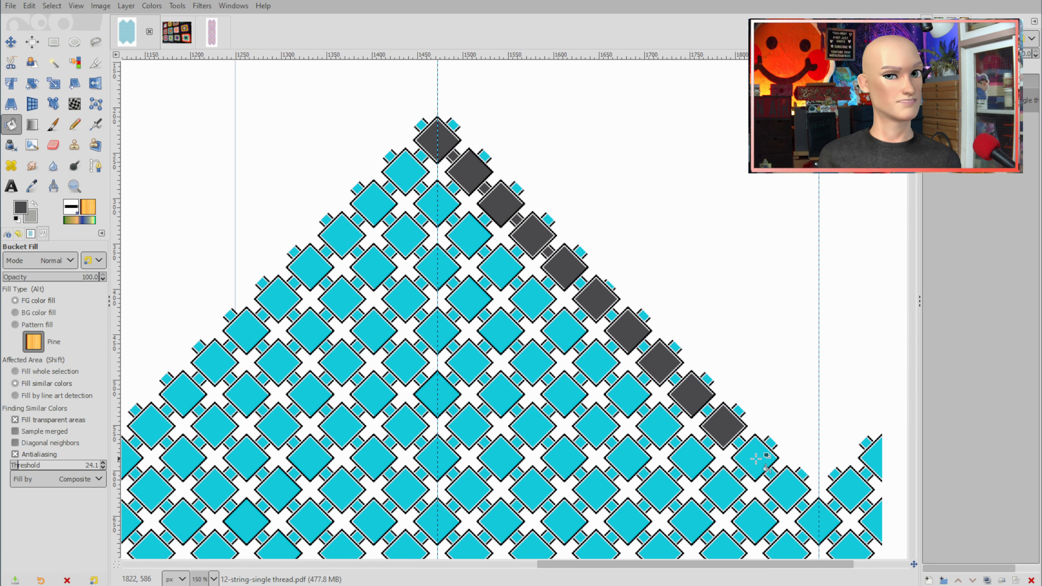
click(756, 458)
click(788, 490)
click(820, 521)
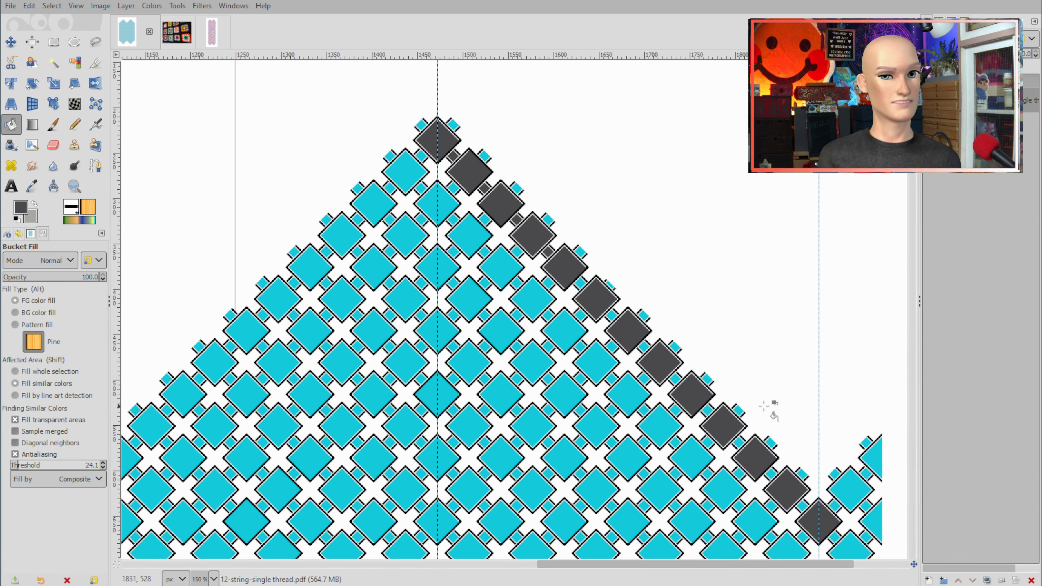
- Fill a dark grey line of diamonds up the left slope, joining it to the apex
scroll(764, 406, down, 4)
scroll(665, 412, up, 4)
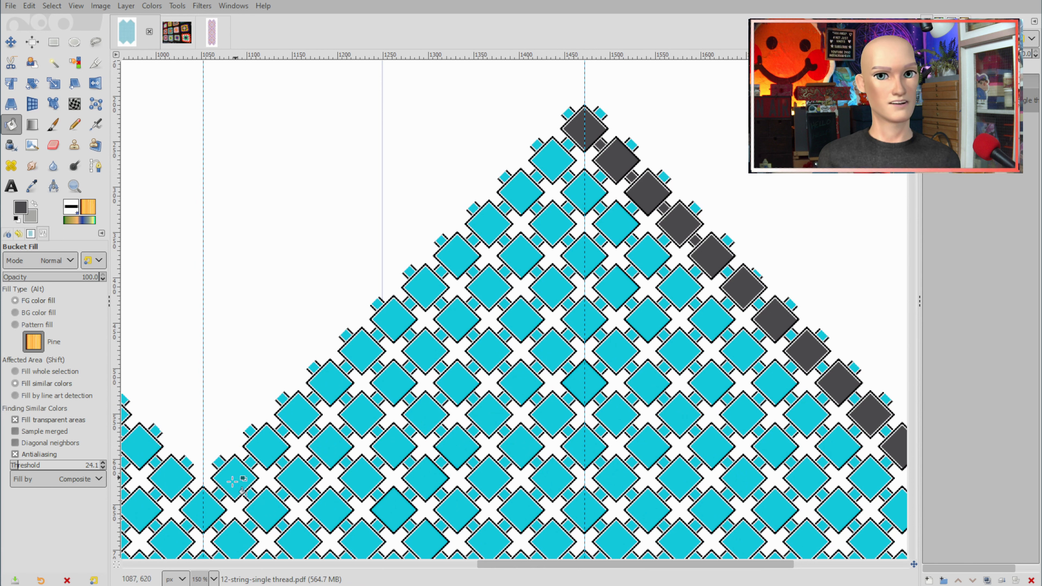
click(202, 511)
click(233, 480)
click(265, 448)
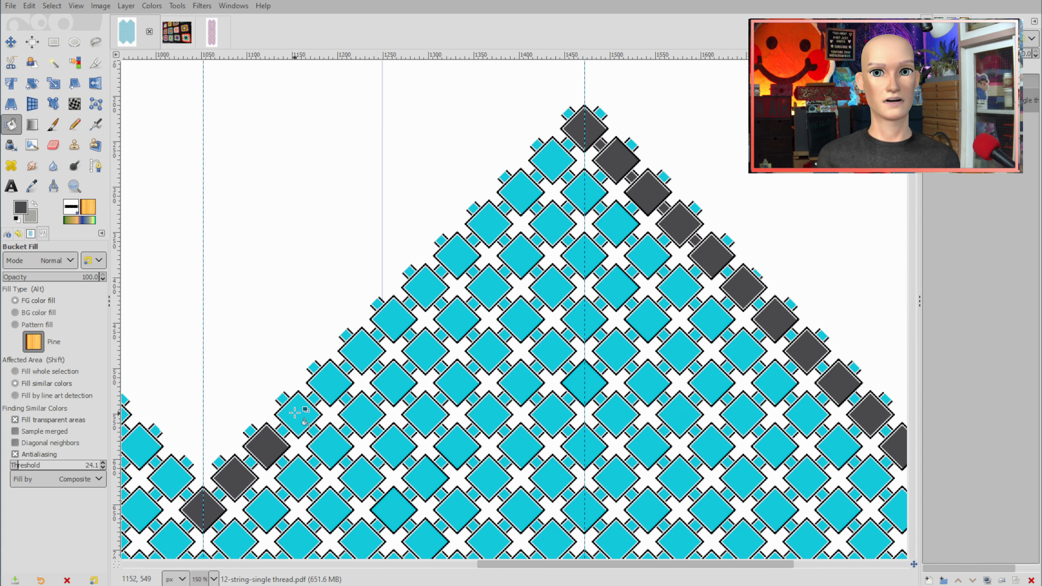
click(295, 412)
click(327, 382)
click(359, 351)
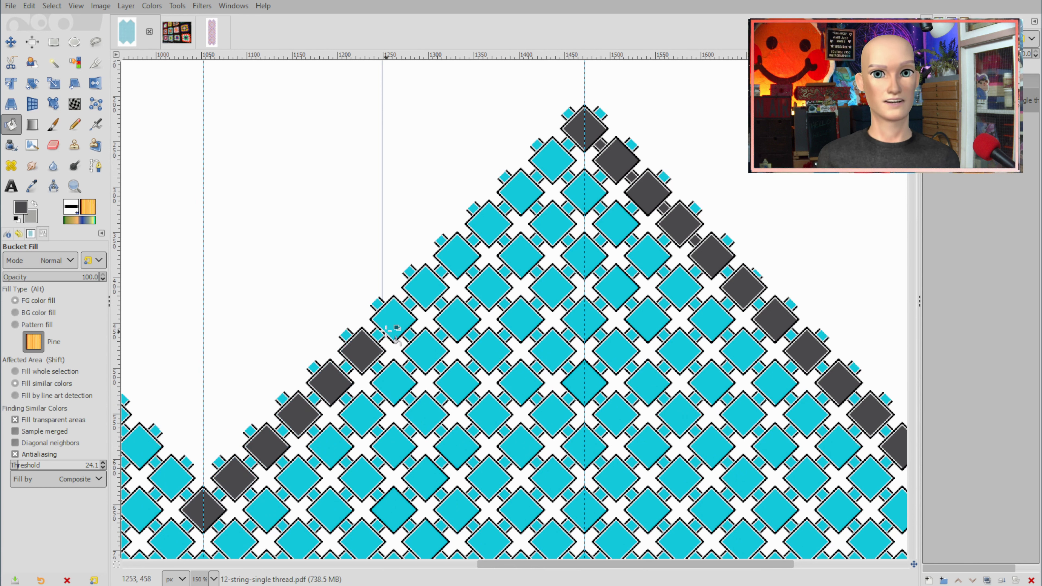
click(387, 330)
click(418, 298)
click(450, 266)
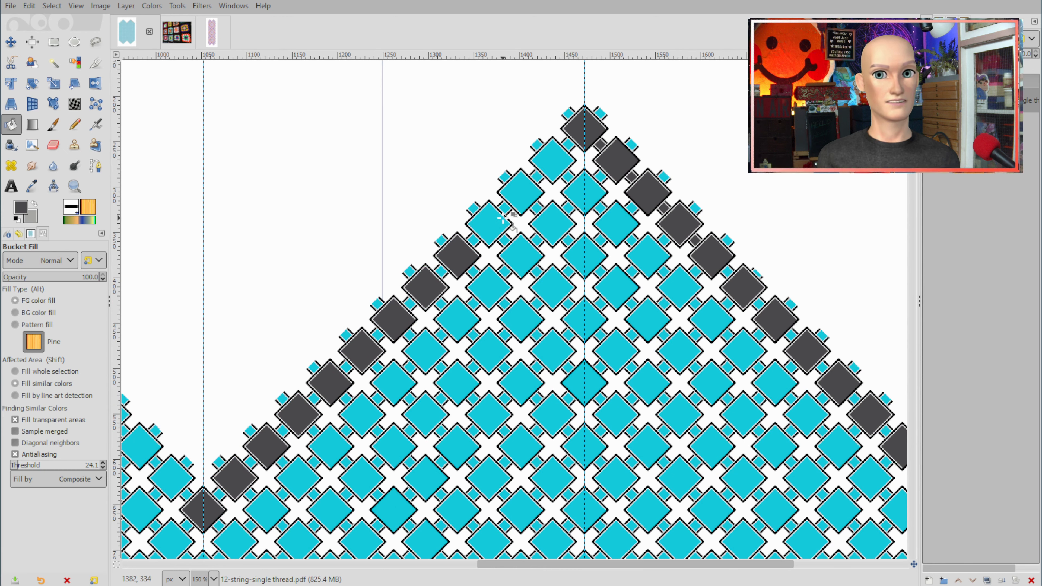
click(493, 232)
click(525, 193)
click(558, 161)
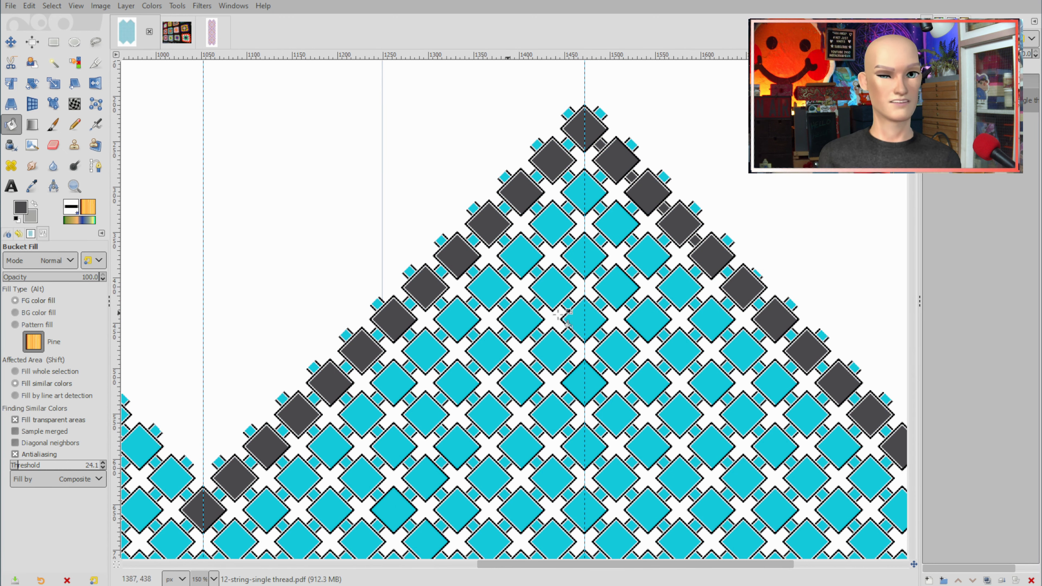
- Fill the outline's lower-left edge dark grey down to the bottom point
scroll(579, 322, down, 3)
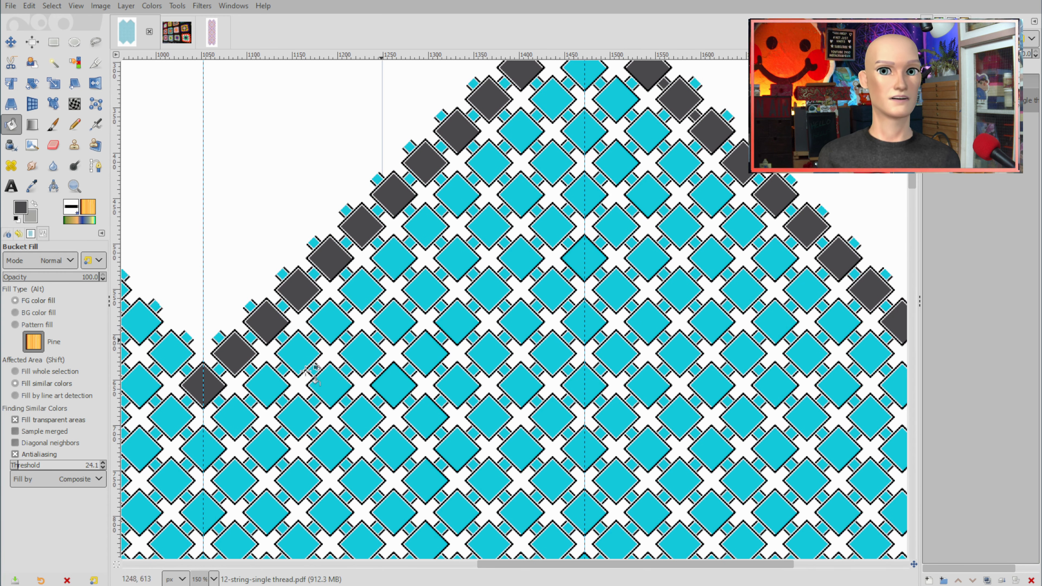
click(234, 415)
click(266, 450)
scroll(267, 452, down, 3)
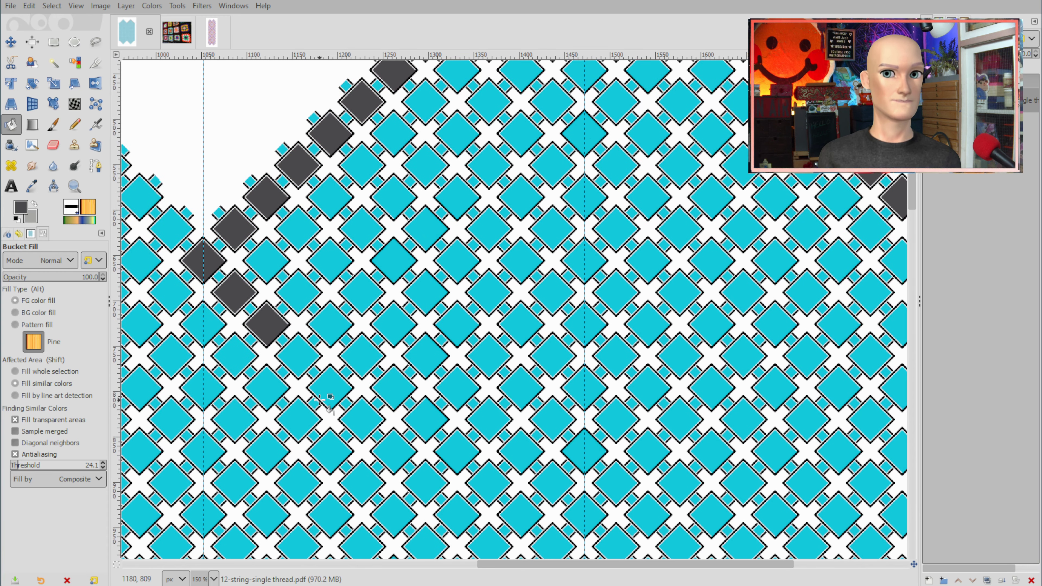
click(296, 363)
click(327, 391)
click(359, 423)
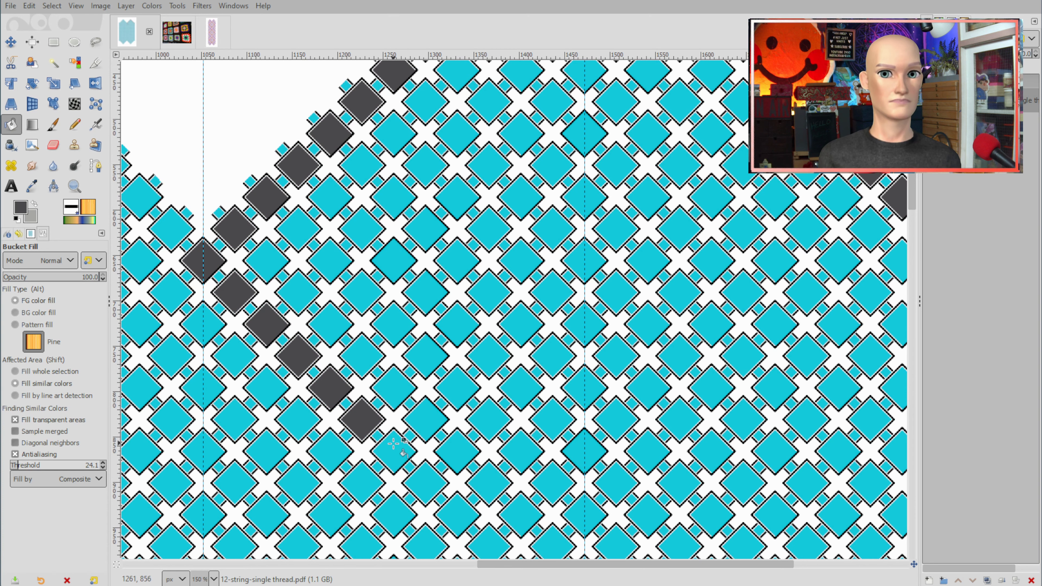
click(391, 454)
scroll(420, 457, down, 3)
click(425, 355)
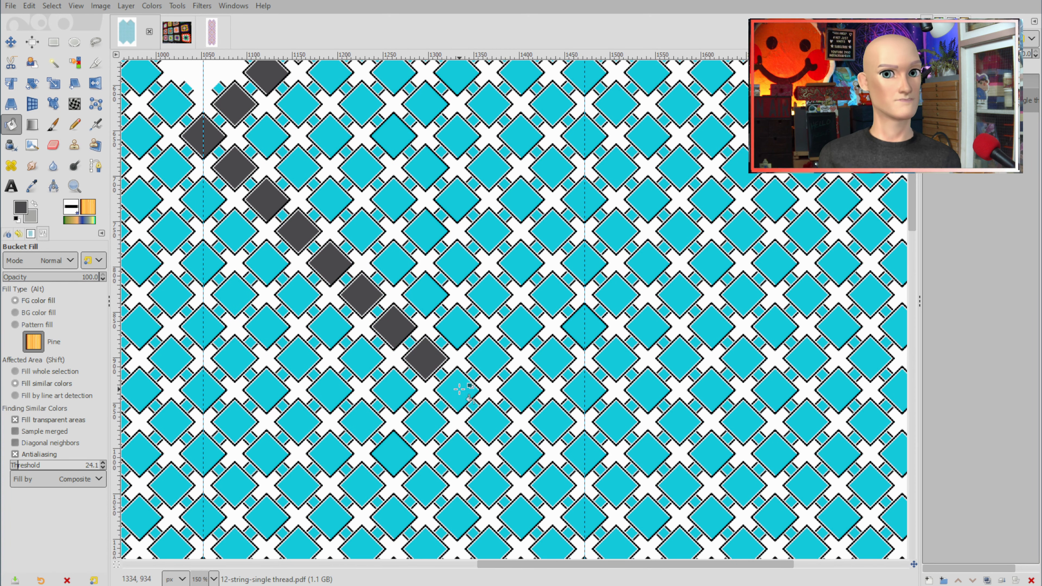
click(457, 387)
click(489, 418)
click(520, 450)
click(553, 488)
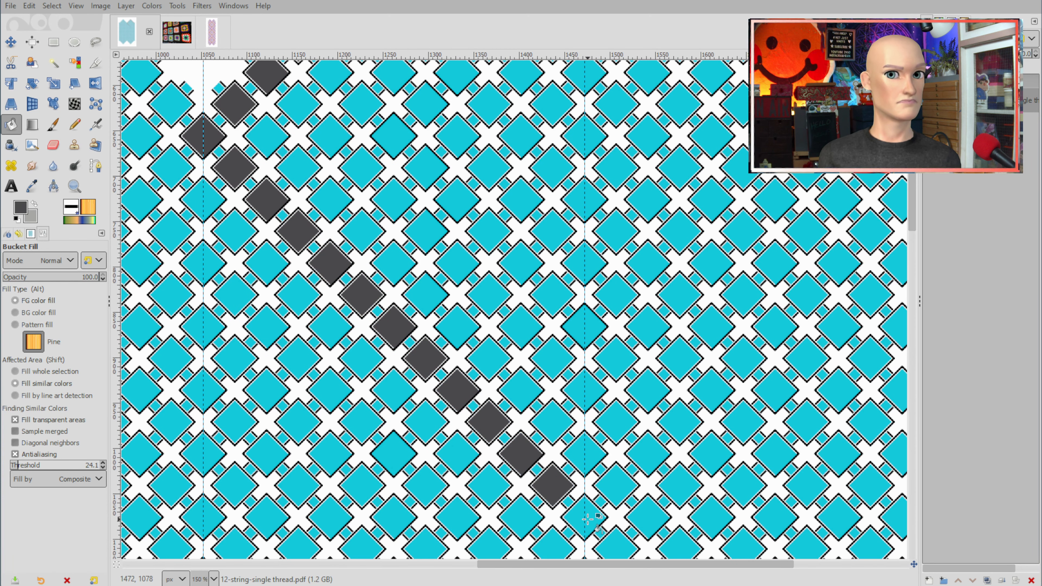
click(585, 520)
- Fill the lower-right edge dark grey, closing the diamond outline at the bottom point
scroll(574, 405, up, 9)
scroll(584, 404, down, 2)
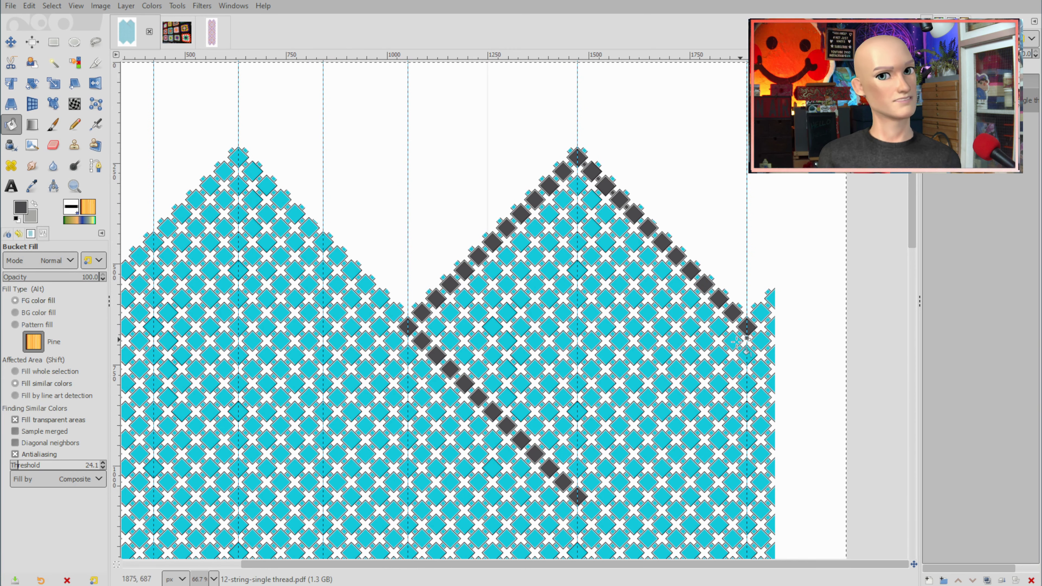
click(732, 341)
click(719, 356)
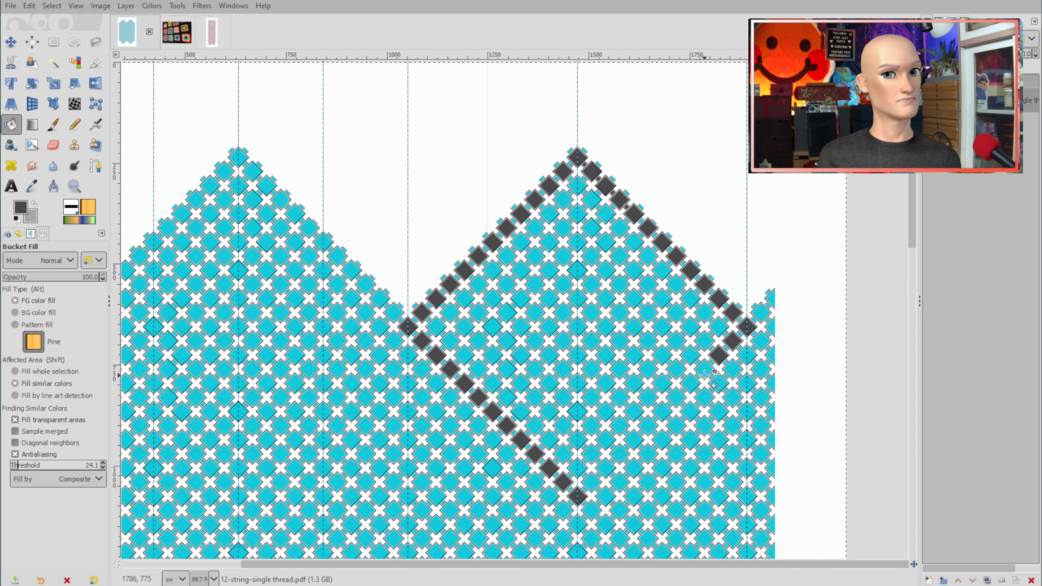
click(705, 369)
click(691, 384)
click(676, 399)
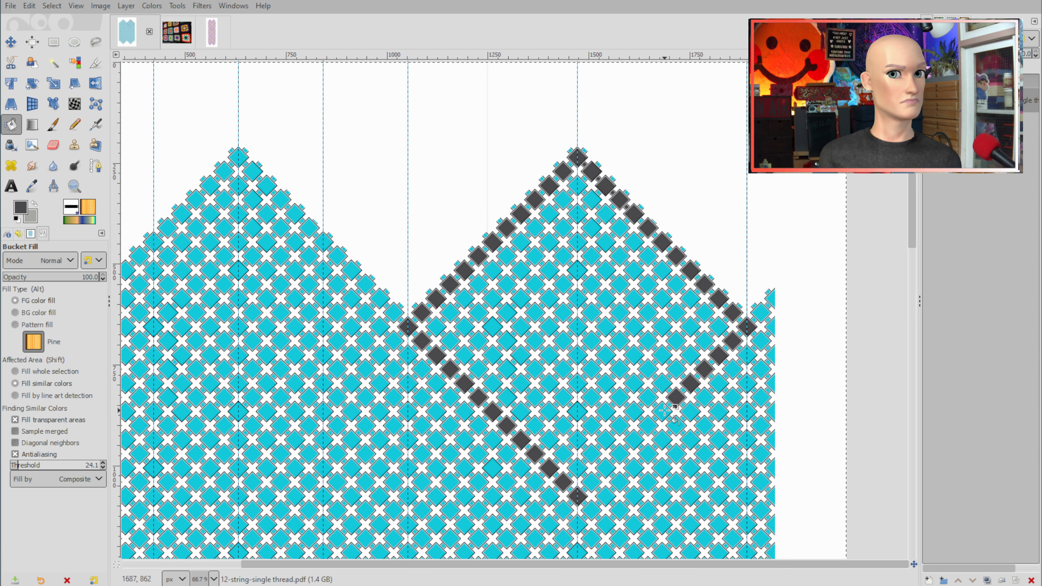
click(663, 413)
click(648, 427)
click(635, 441)
click(619, 455)
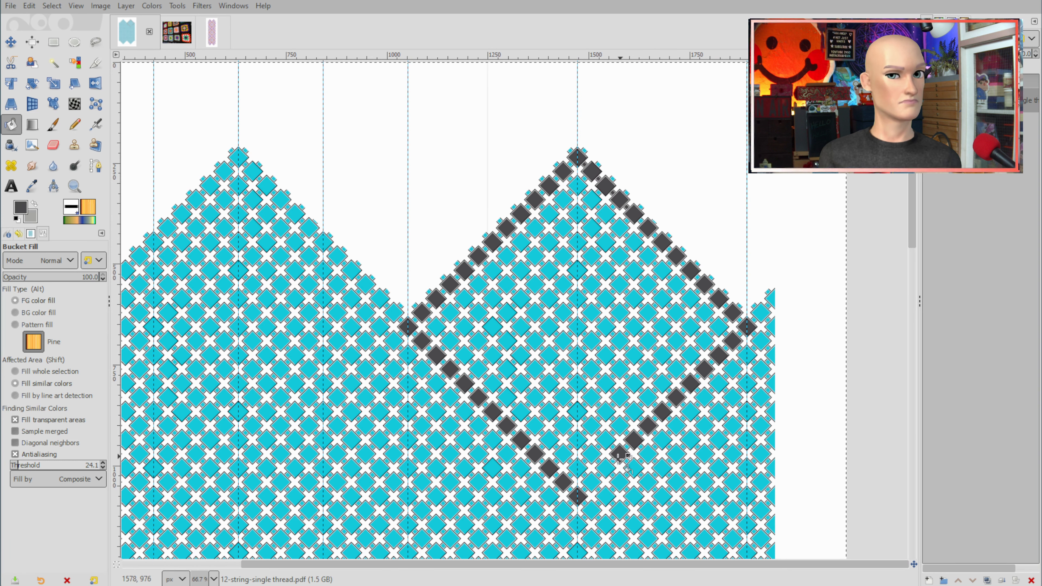
click(606, 468)
click(591, 483)
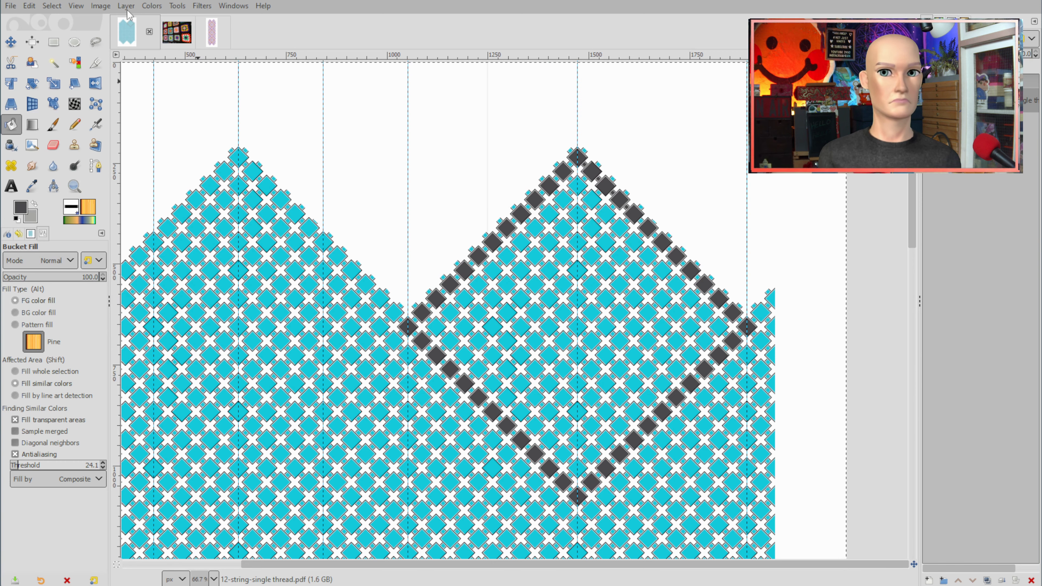
- Check the pink mitten reference, then fill the upper inner cyan cells dark grey
click(210, 33)
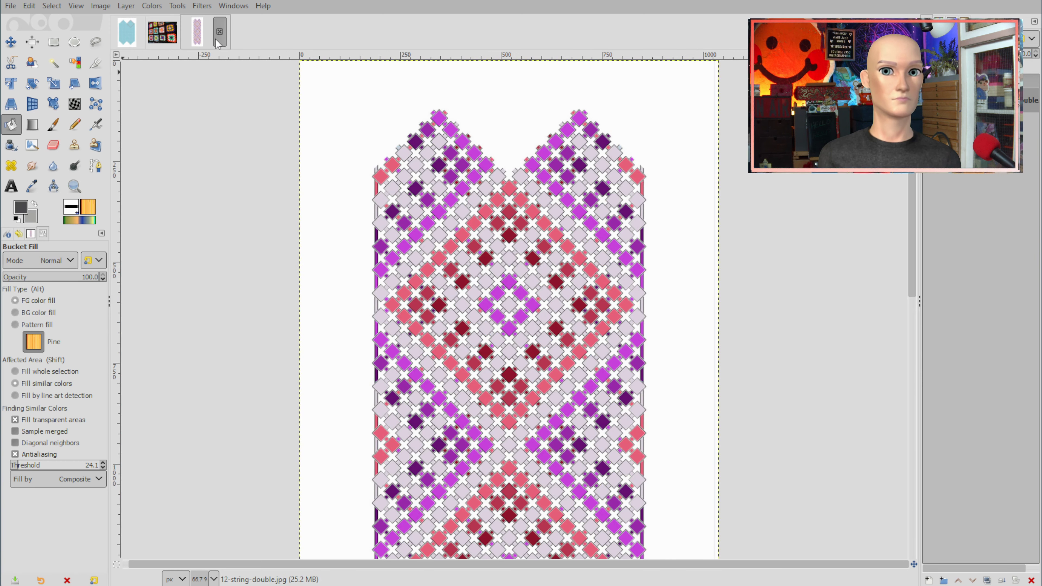
scroll(542, 214, up, 1)
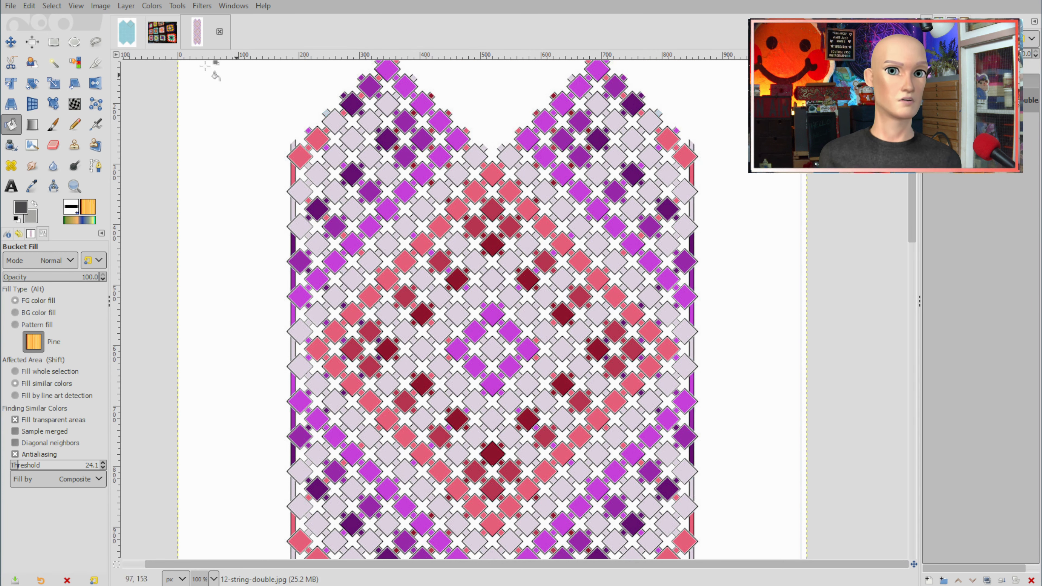
click(127, 33)
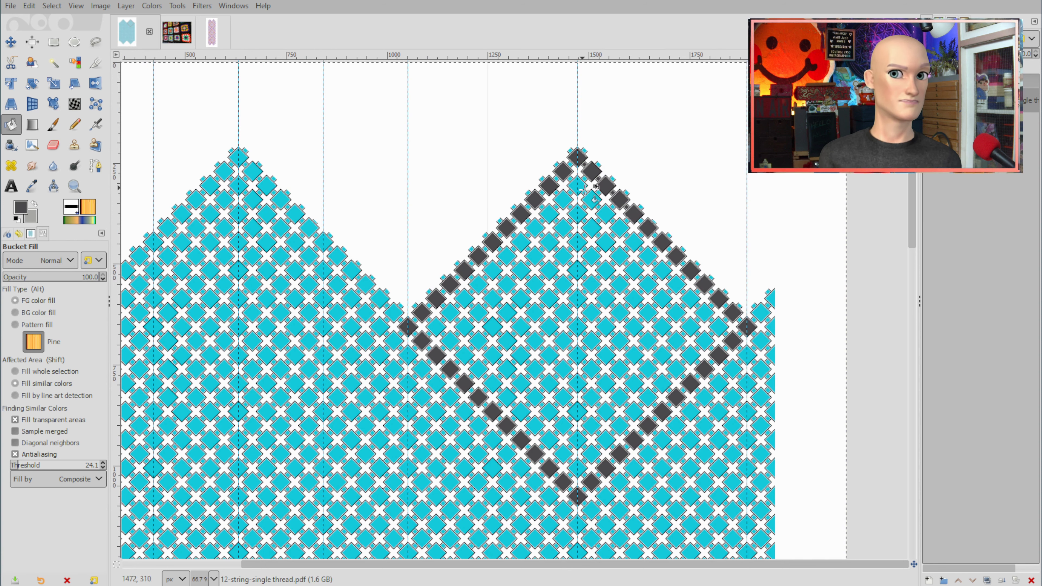
click(605, 242)
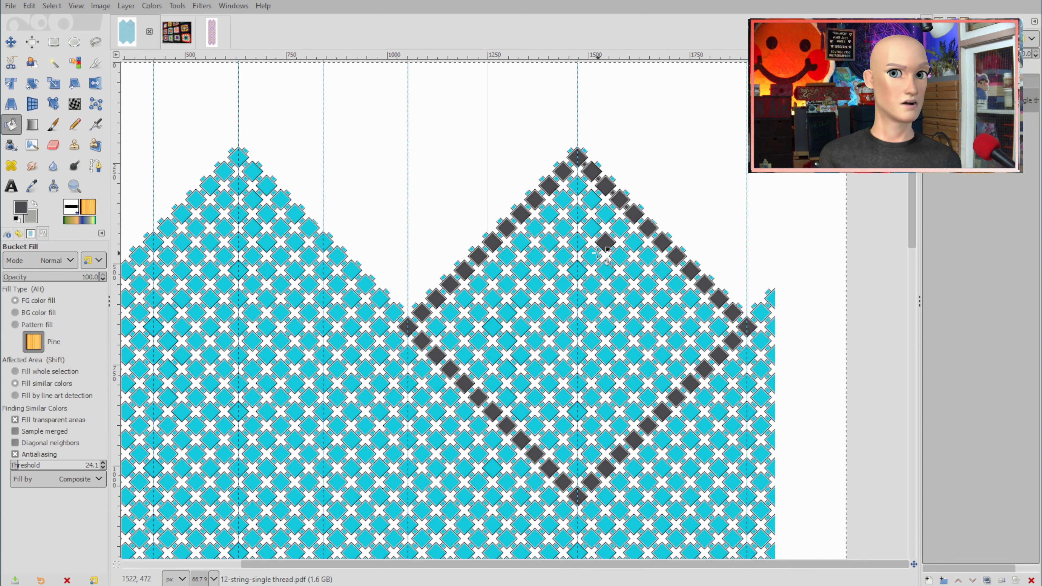
click(591, 255)
click(578, 268)
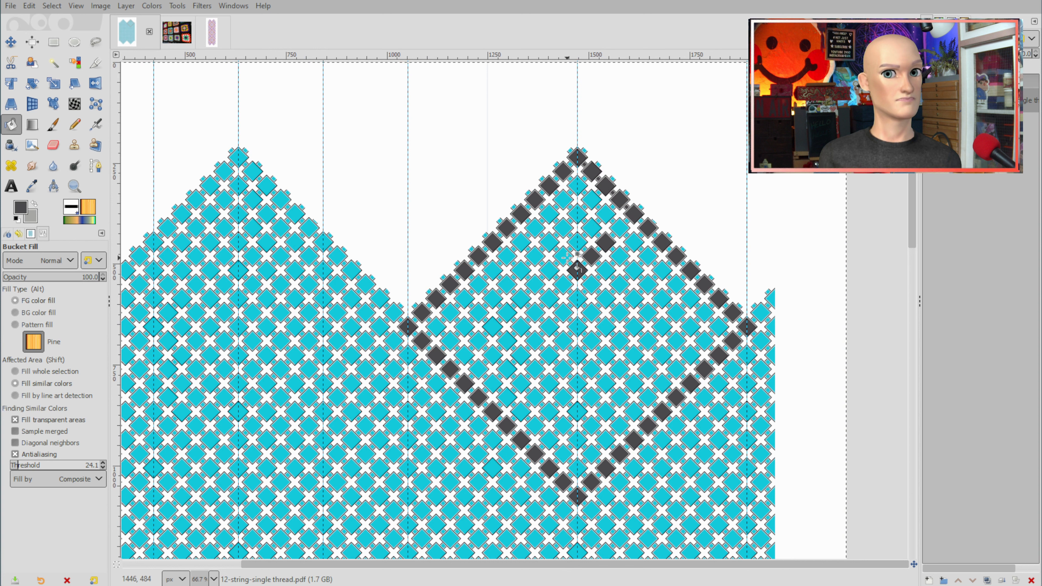
click(563, 256)
click(549, 242)
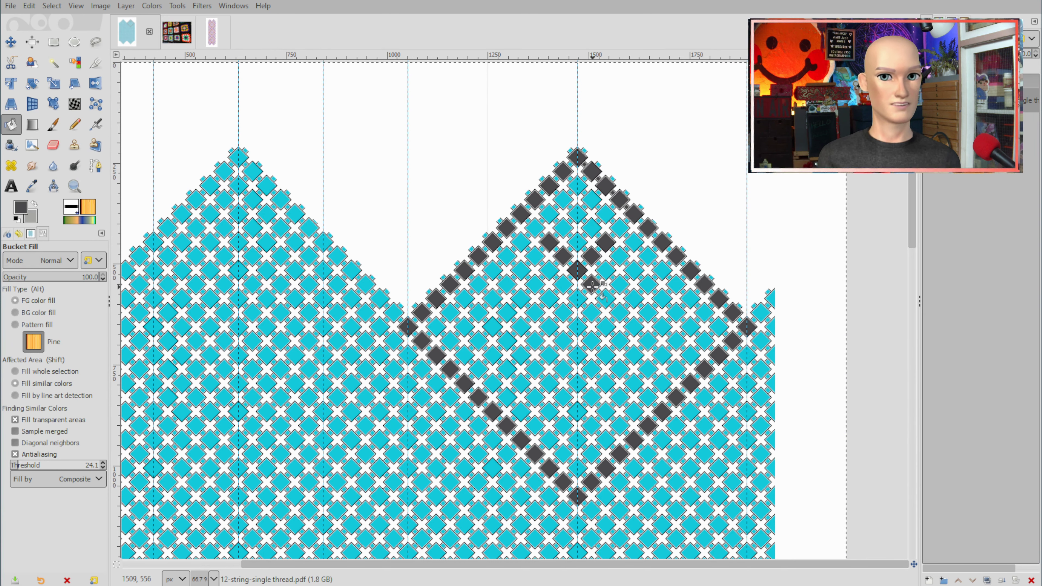
click(591, 285)
click(605, 297)
click(620, 284)
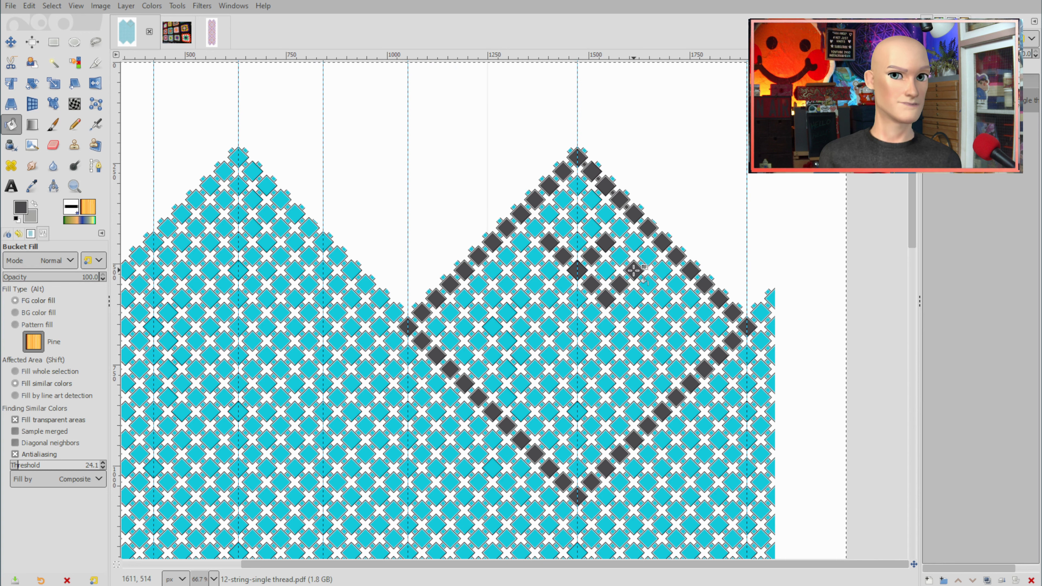
click(633, 270)
- Recheck the mitten reference and fill the central and right inner cells dark grey
click(212, 36)
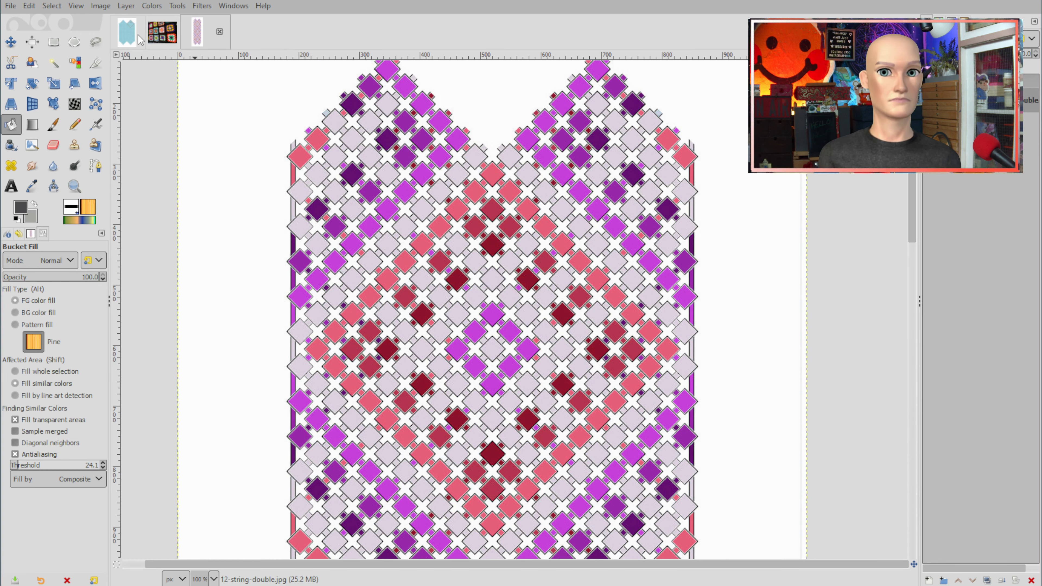
click(126, 37)
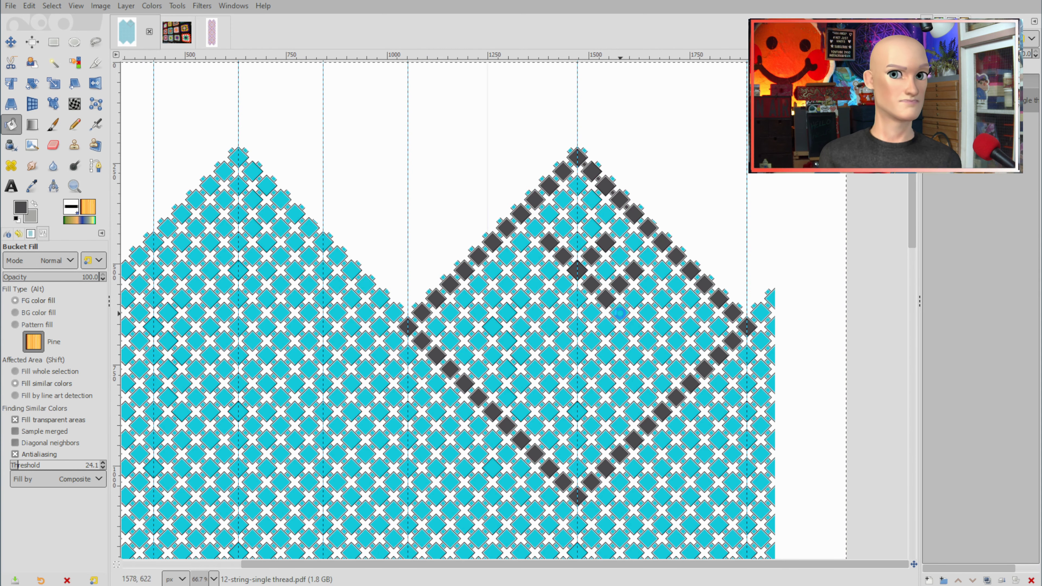
click(620, 313)
click(634, 327)
click(648, 313)
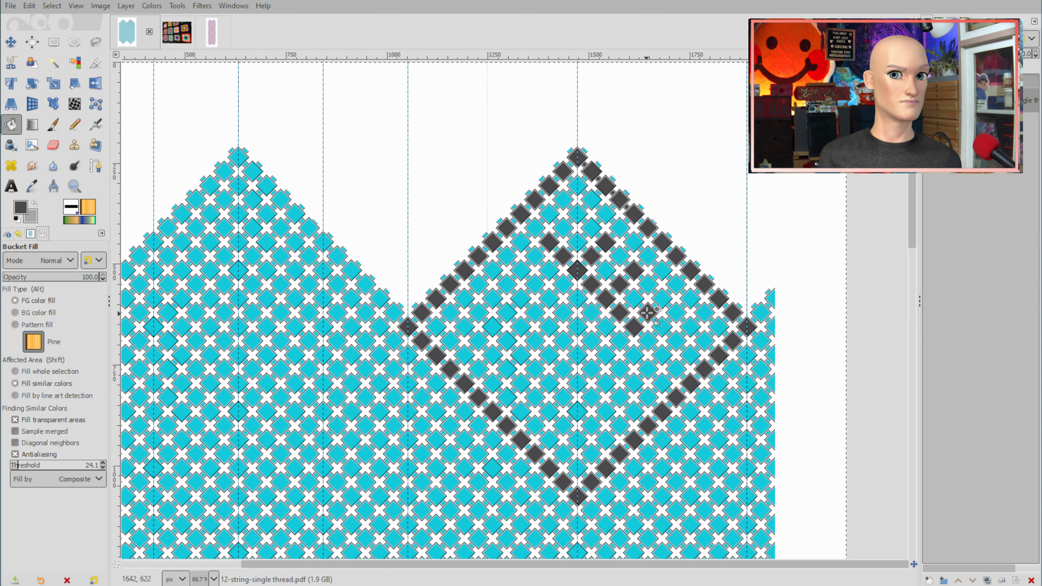
click(661, 299)
click(648, 340)
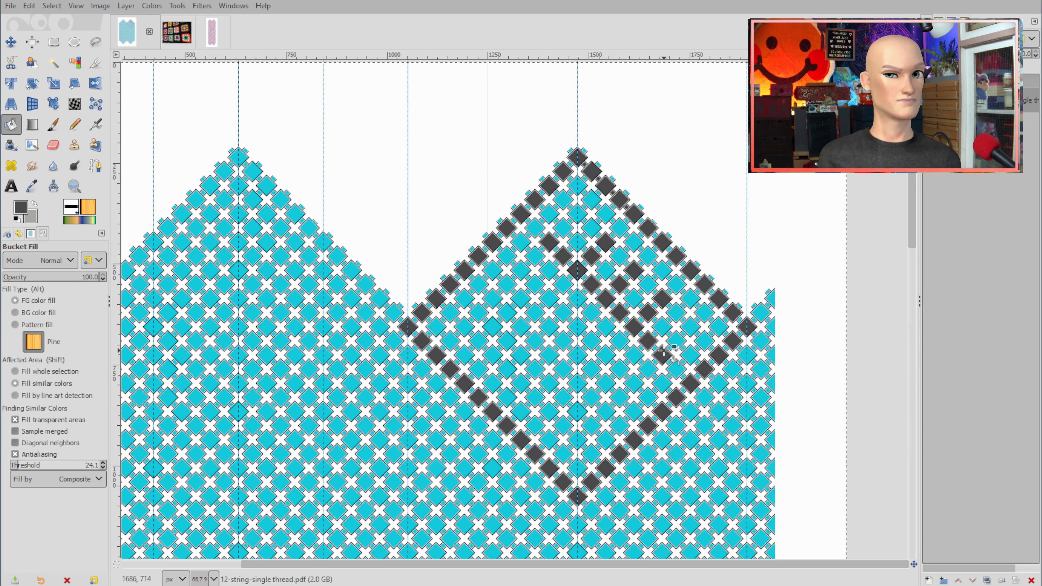
click(619, 340)
click(605, 354)
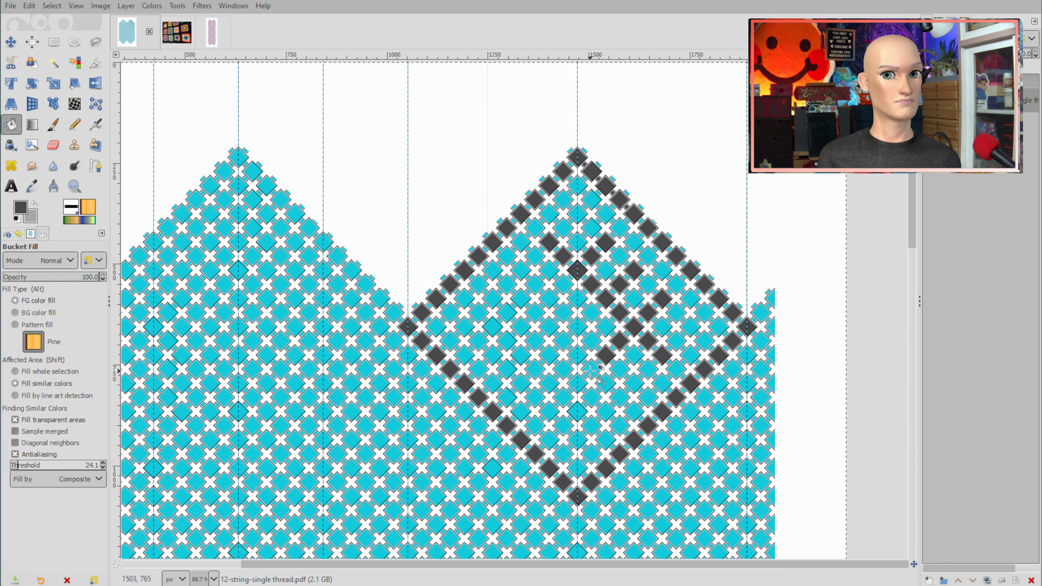
click(591, 370)
click(577, 383)
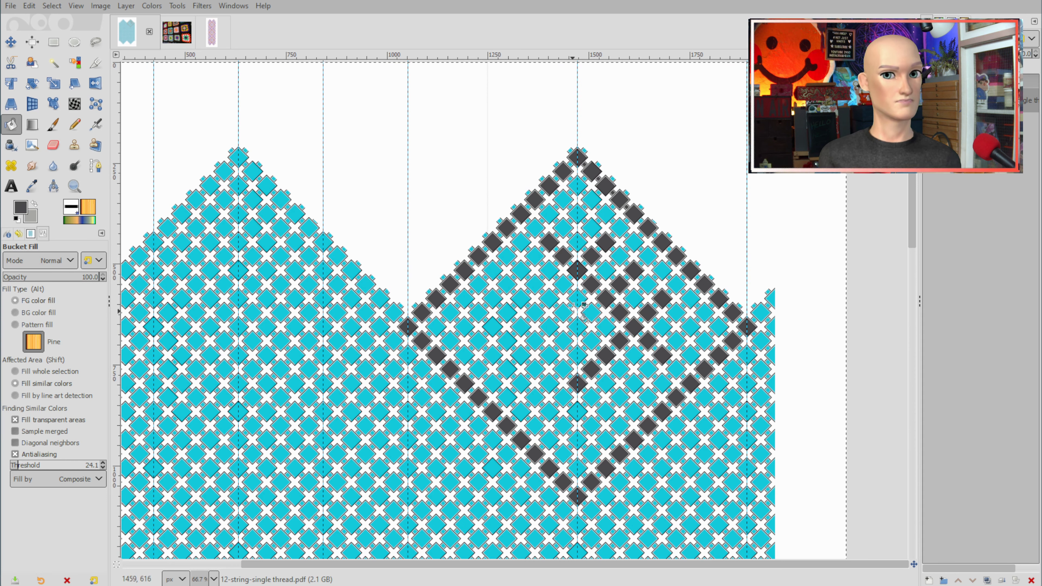
click(563, 284)
click(550, 299)
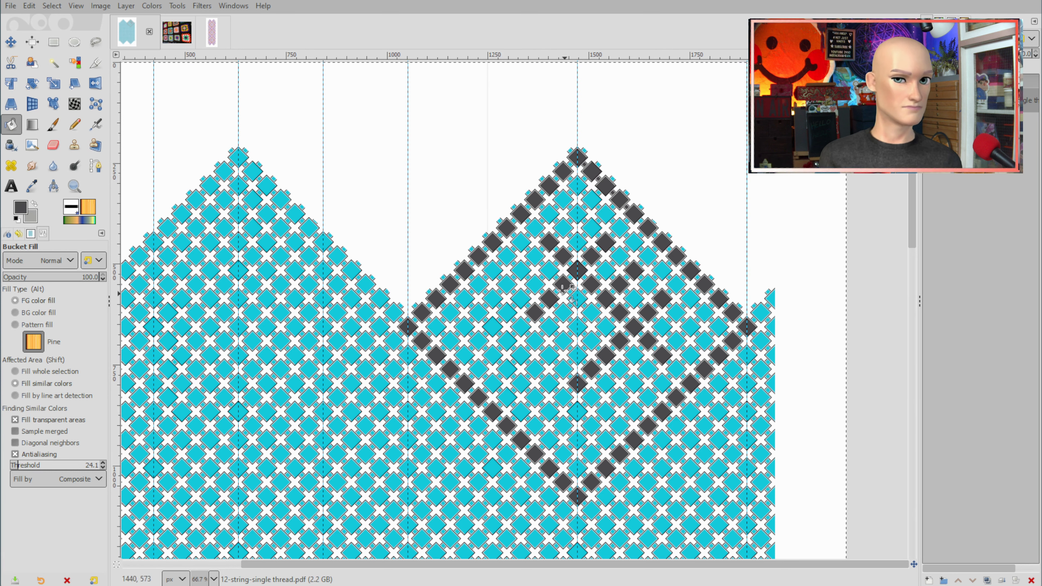
- Fill the left and lower inner cyan cells dark grey to complete the nested diamonds
click(522, 270)
click(519, 324)
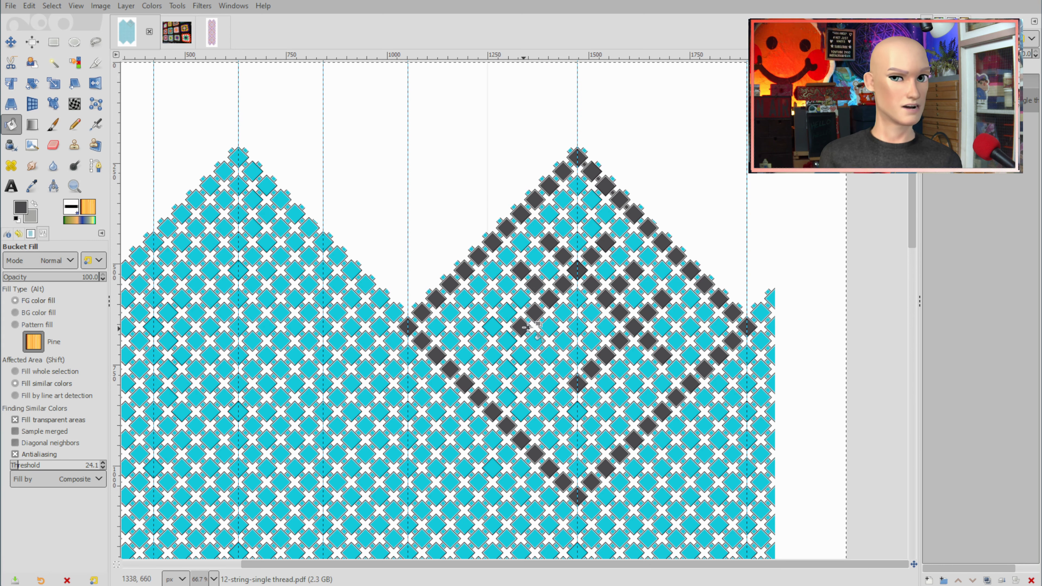
click(507, 312)
click(492, 299)
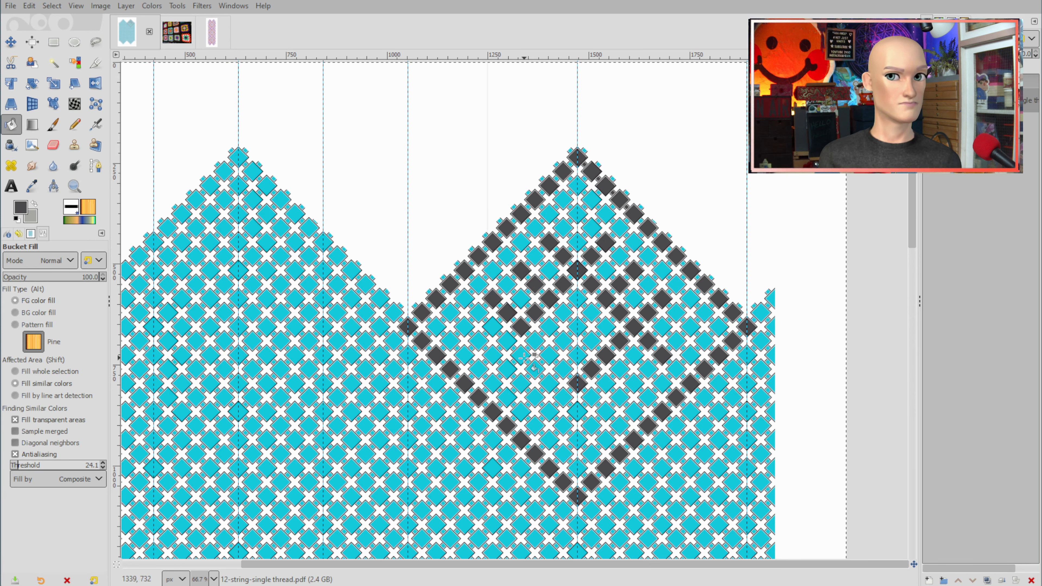
click(506, 343)
click(500, 354)
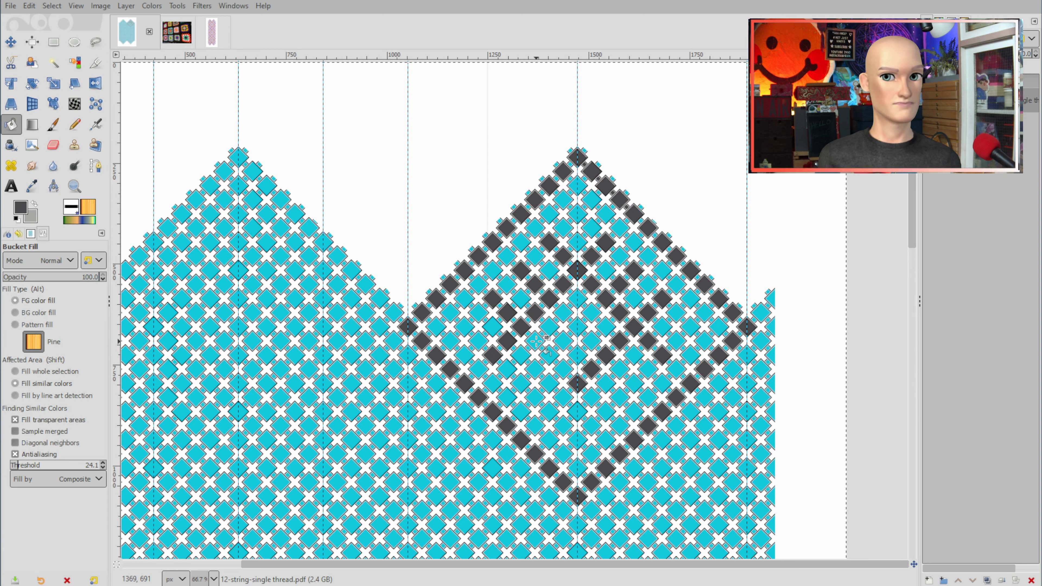
click(521, 383)
click(535, 368)
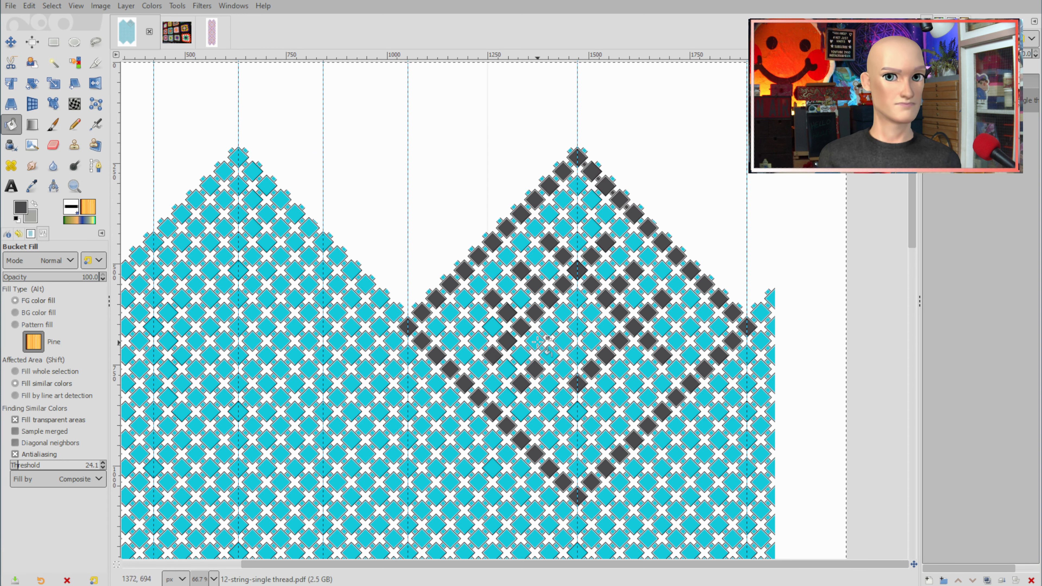
click(535, 341)
click(549, 354)
click(564, 369)
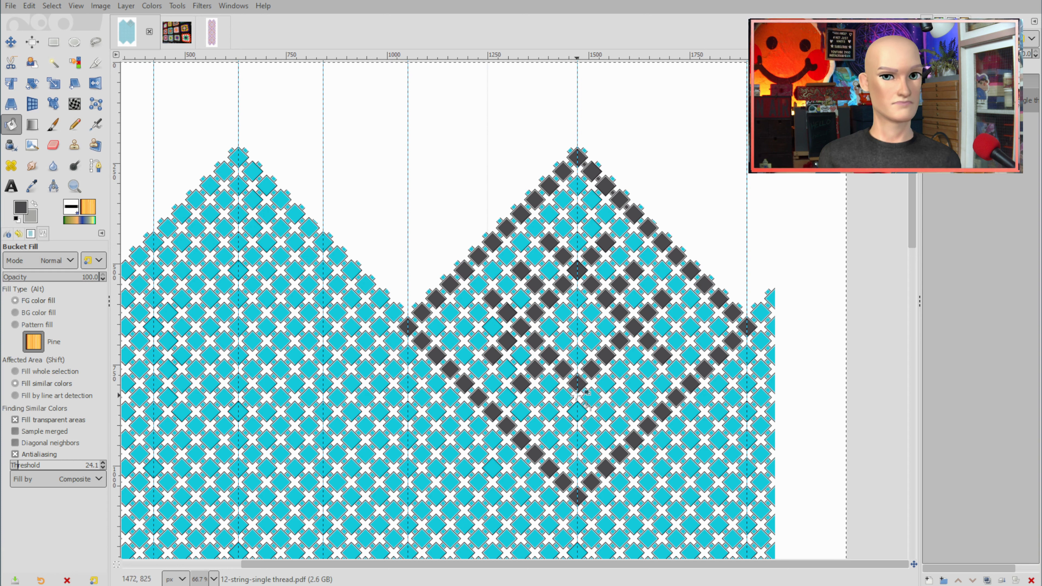
click(565, 397)
click(550, 411)
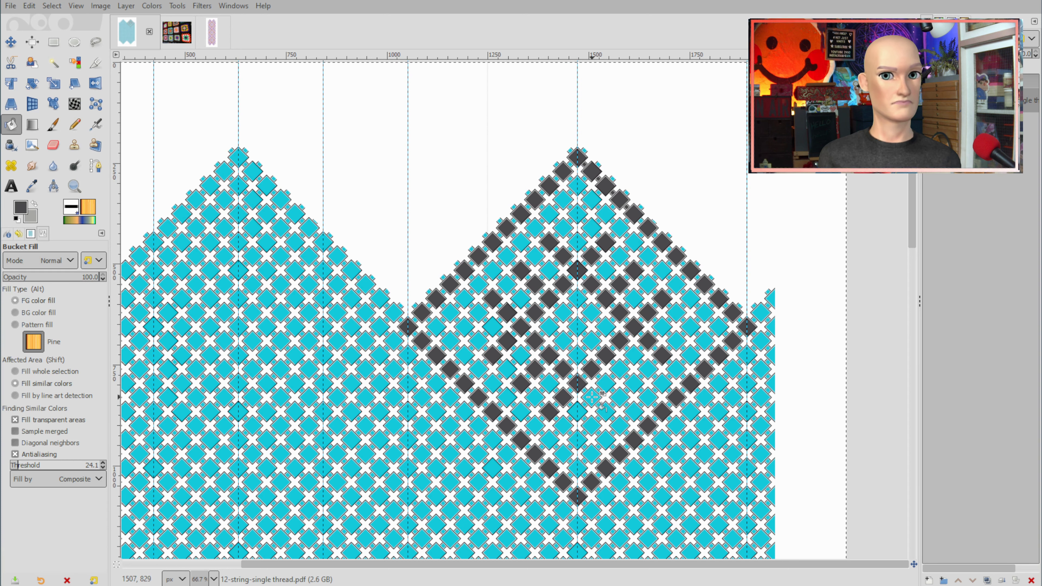
click(592, 397)
click(603, 410)
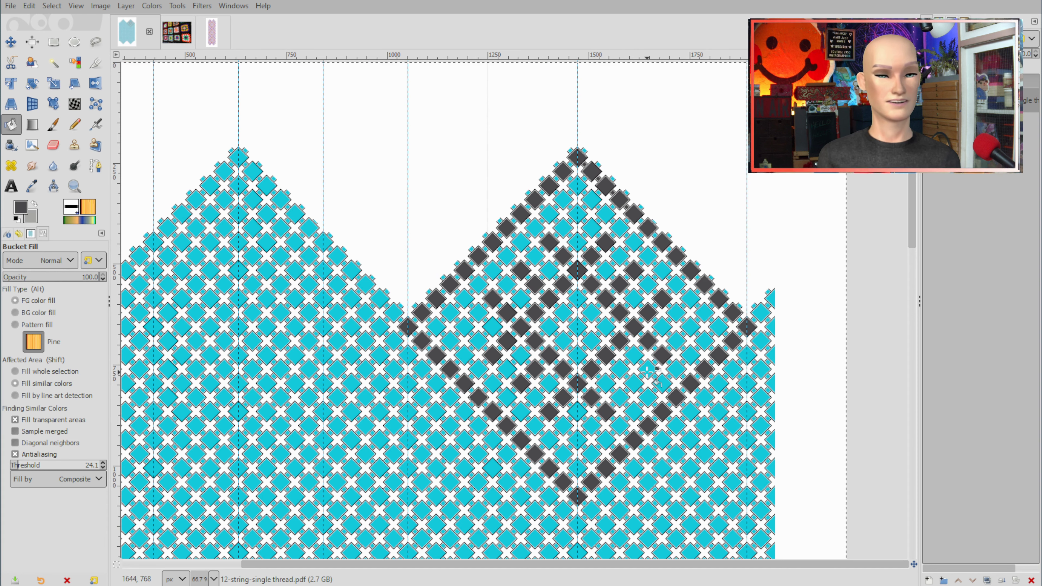
- Fill a dark grey diagonal of cells running down-left to the chart's bottom
scroll(575, 394, down, 3)
click(562, 387)
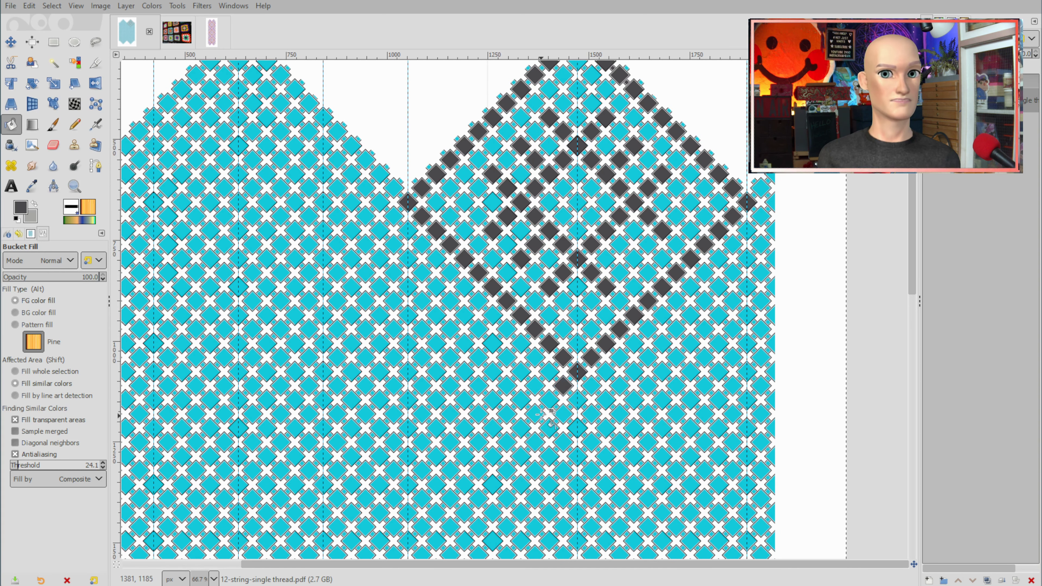
click(549, 400)
click(533, 415)
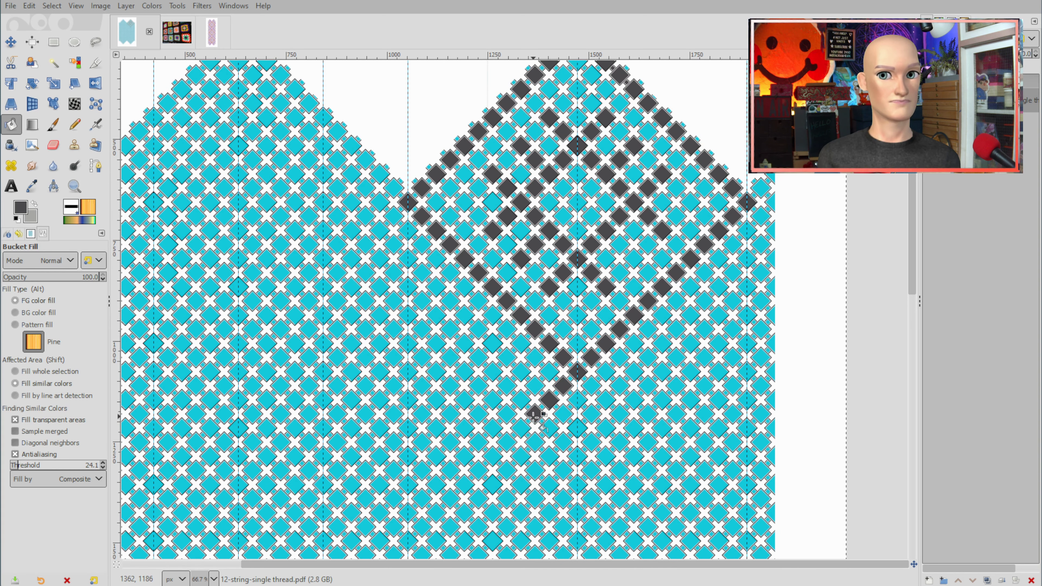
click(520, 428)
click(507, 443)
click(492, 457)
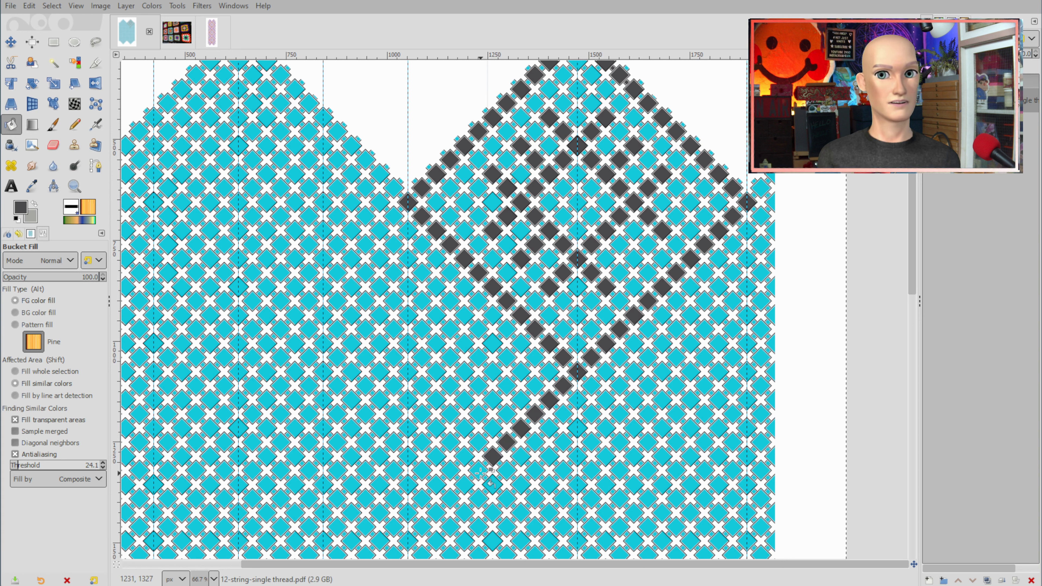
click(478, 470)
click(464, 485)
click(450, 498)
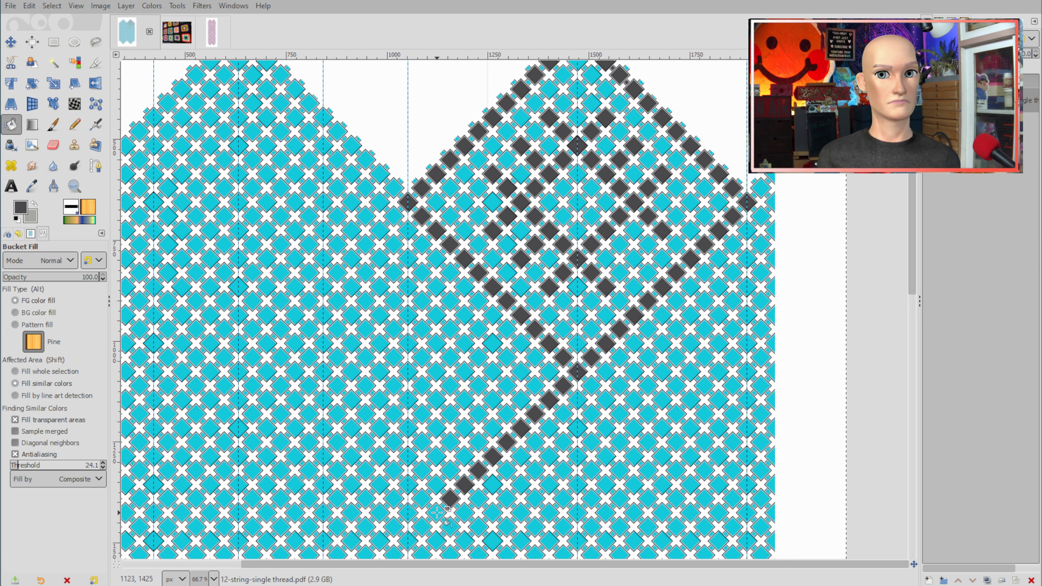
click(436, 512)
click(422, 526)
click(409, 541)
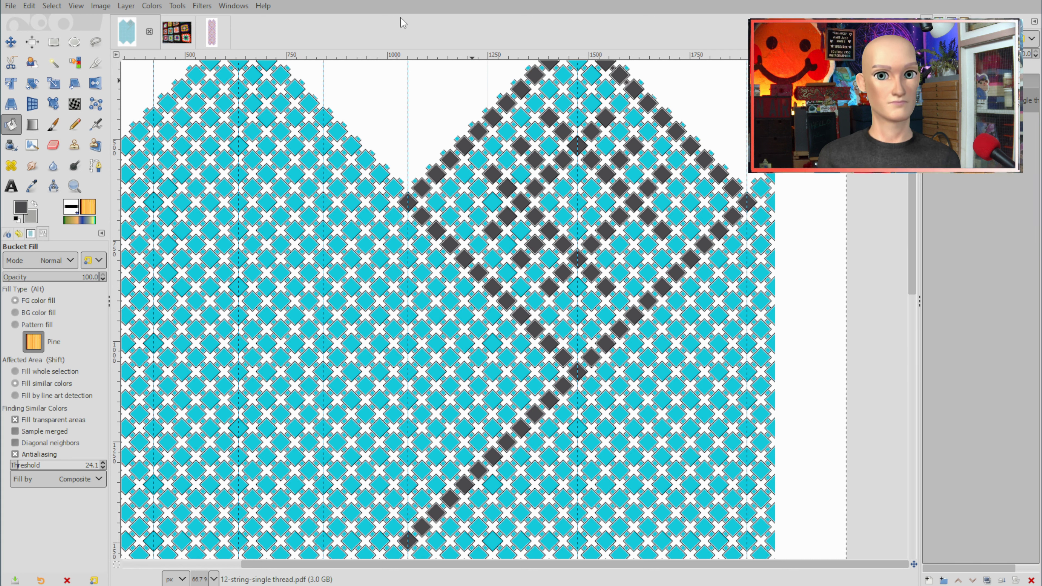
- Fill a matching dark grey diagonal running down-right to the bottom edge, forming an X
click(592, 382)
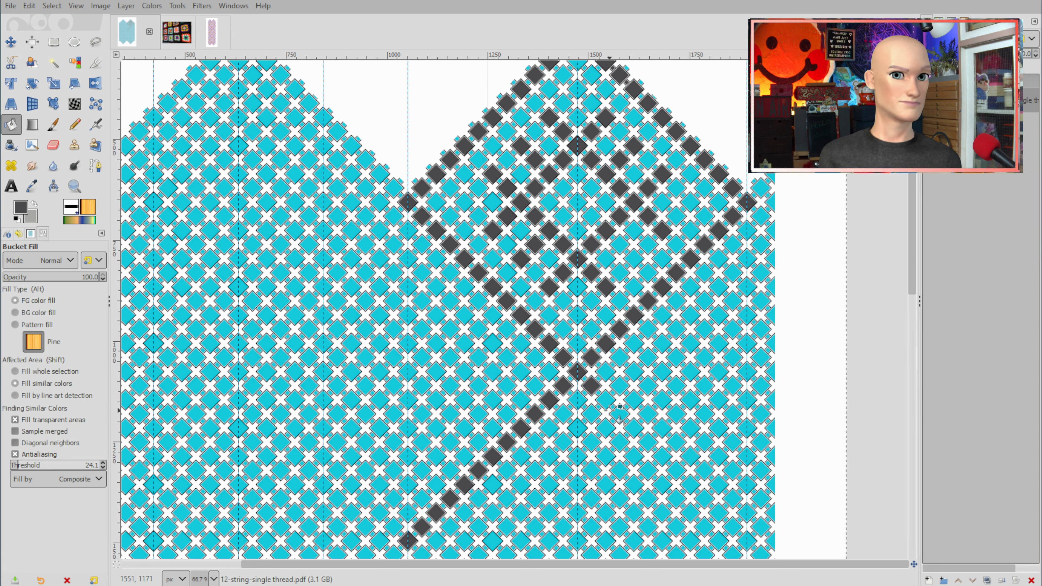
click(606, 400)
click(620, 414)
click(634, 428)
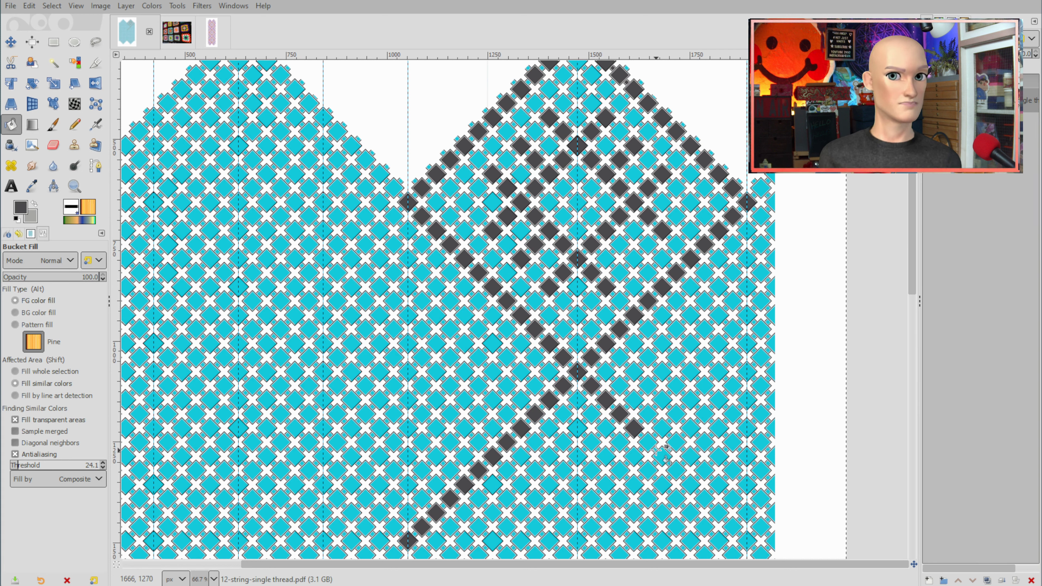
click(649, 442)
click(662, 455)
click(677, 471)
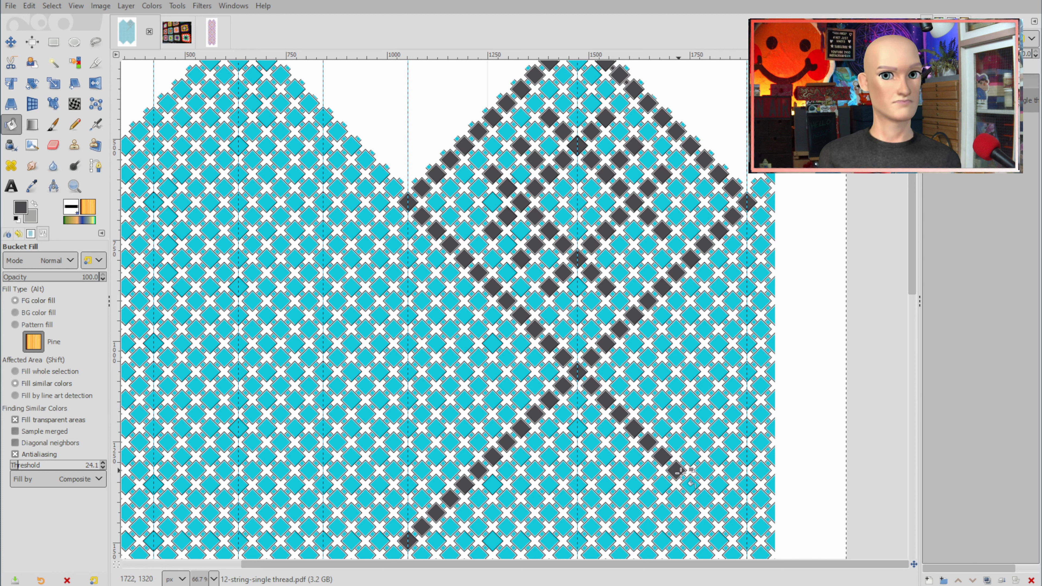
click(693, 485)
click(704, 498)
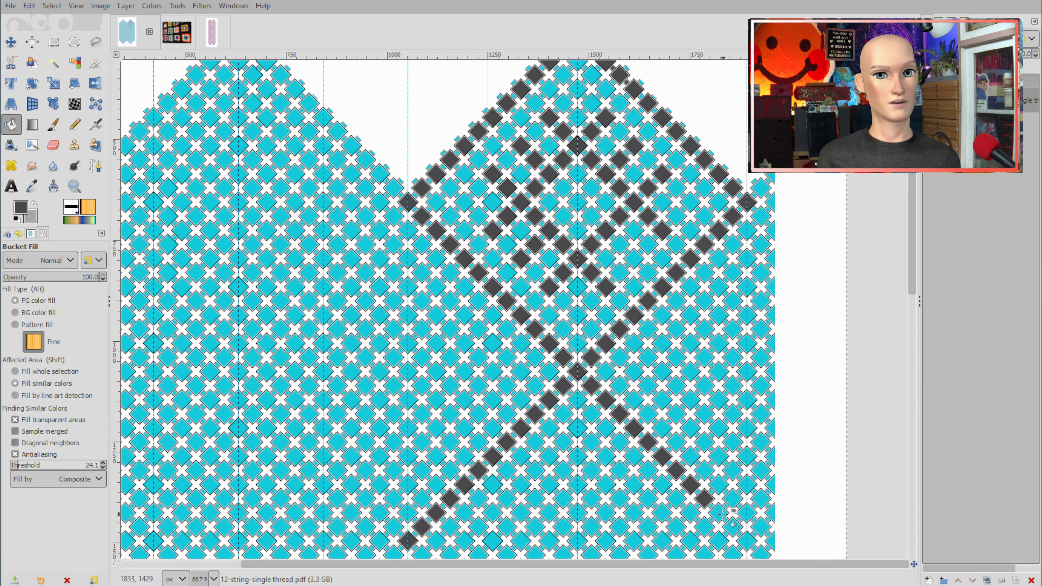
click(718, 511)
click(732, 527)
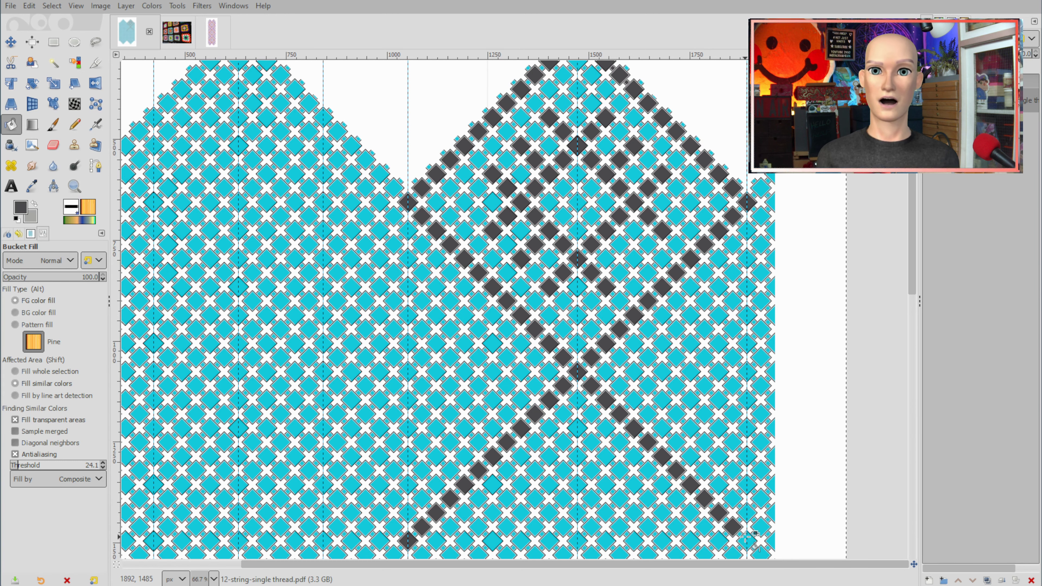
- Sample the purple yarn in the crochet photo as the foreground colour
scroll(714, 418, up, 5)
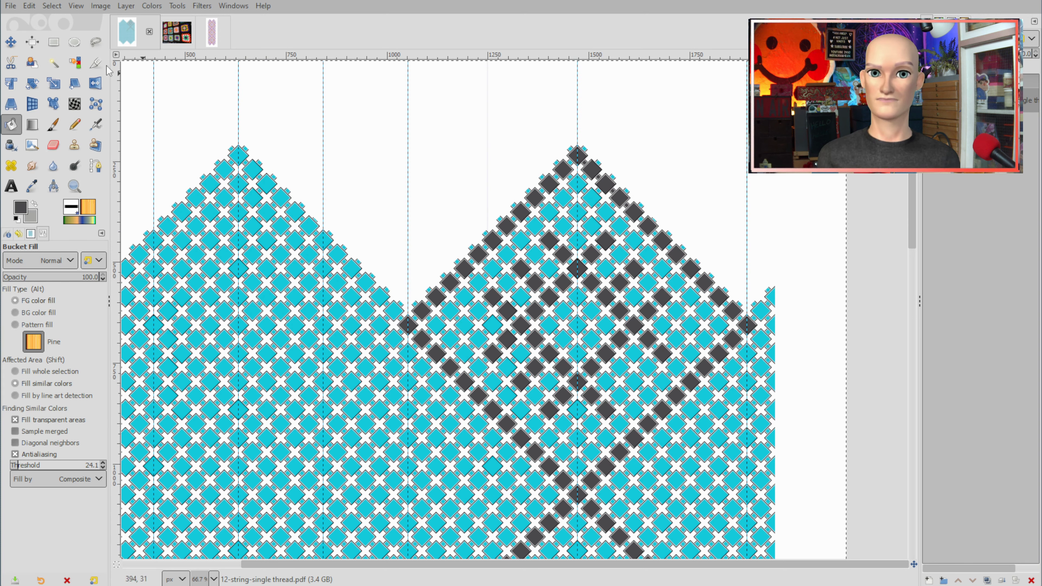
click(212, 34)
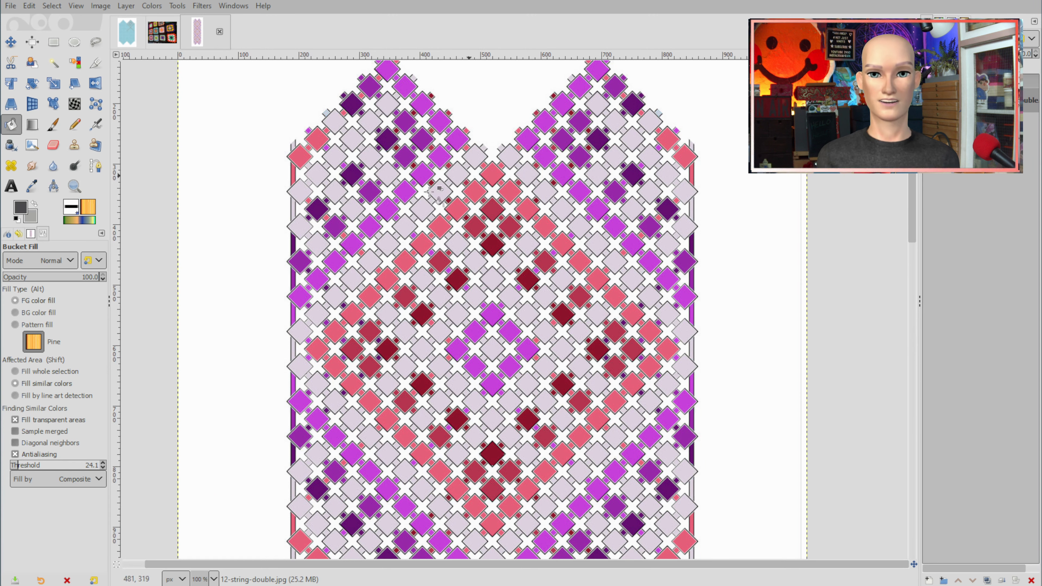
click(123, 33)
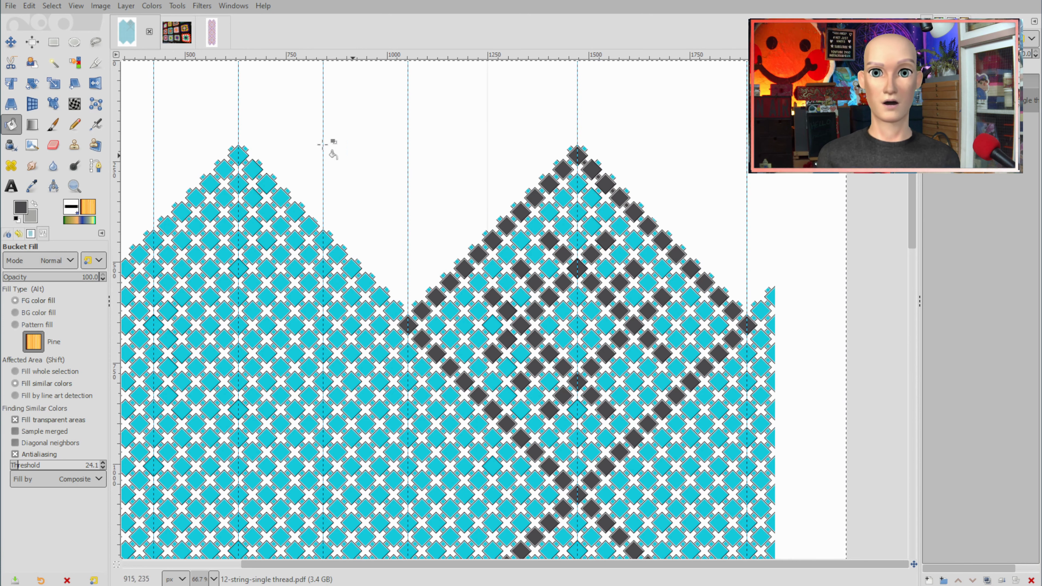
click(181, 37)
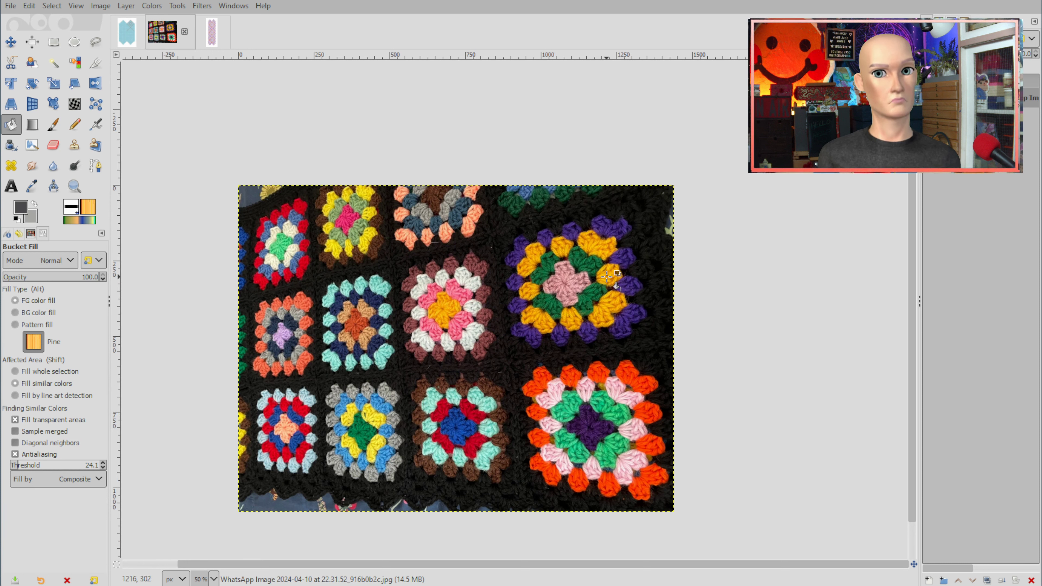
ctrl+click(603, 227)
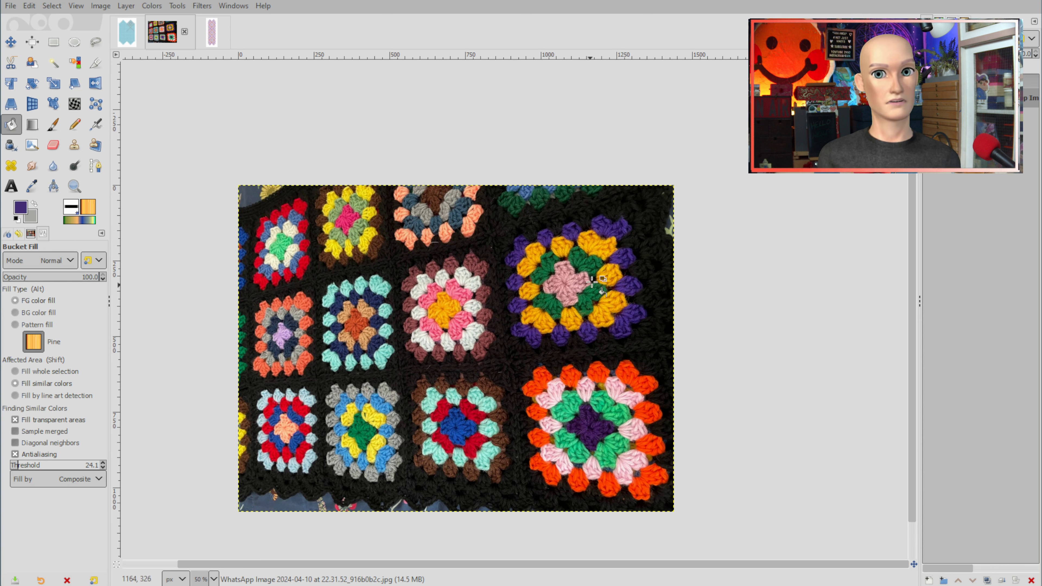
- Back on the diamond pattern, fill five squares down from the right peak in purple
click(127, 40)
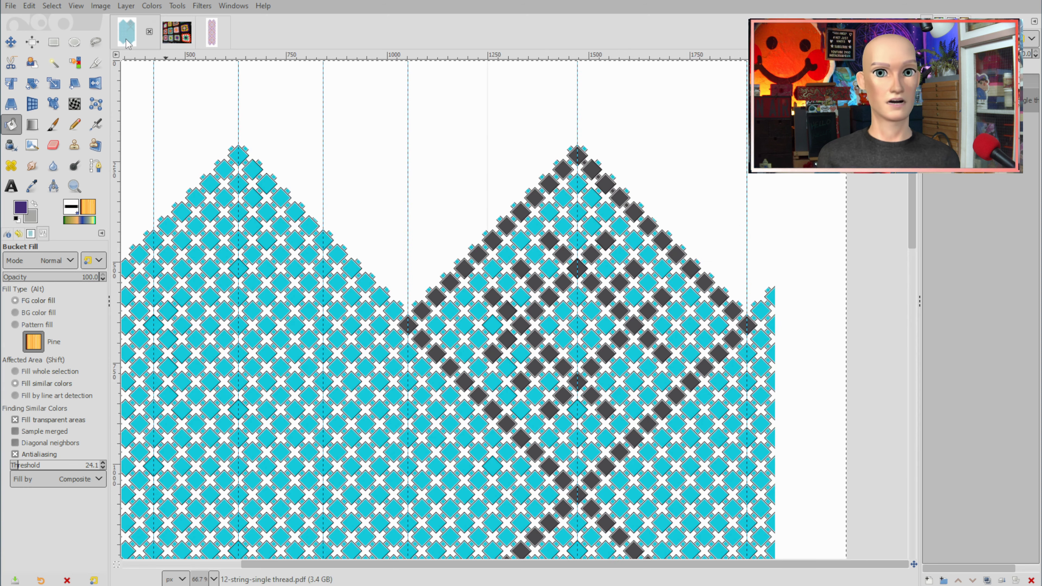
ctrl+scroll(579, 187, up, 1)
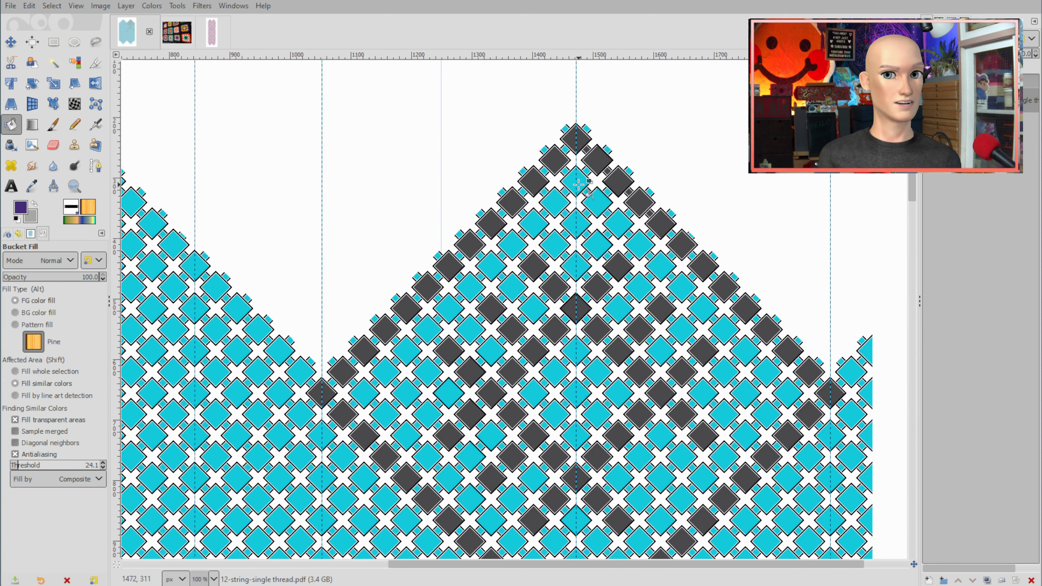
click(576, 181)
click(598, 203)
click(619, 223)
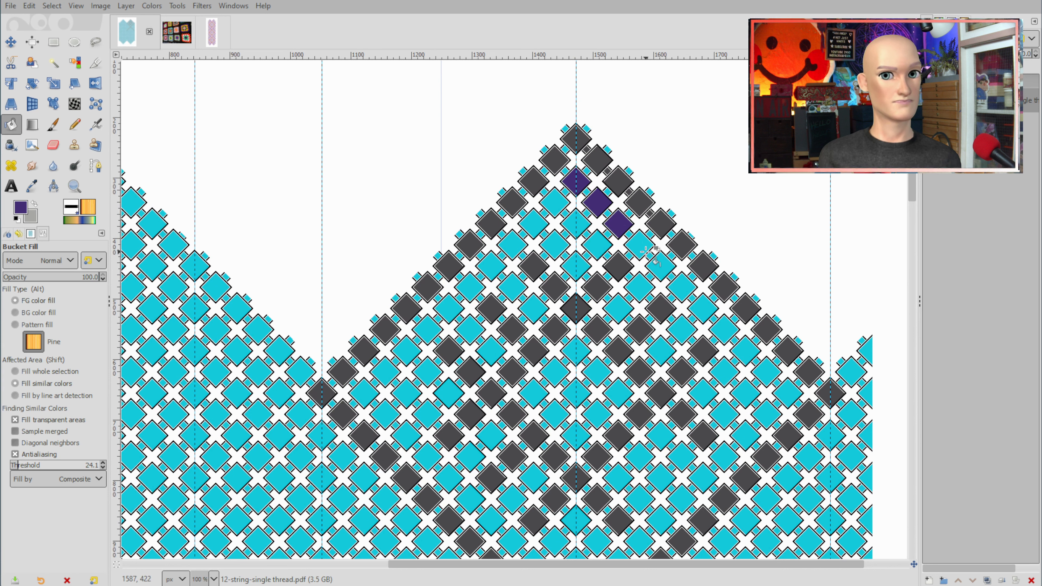
click(639, 244)
click(661, 266)
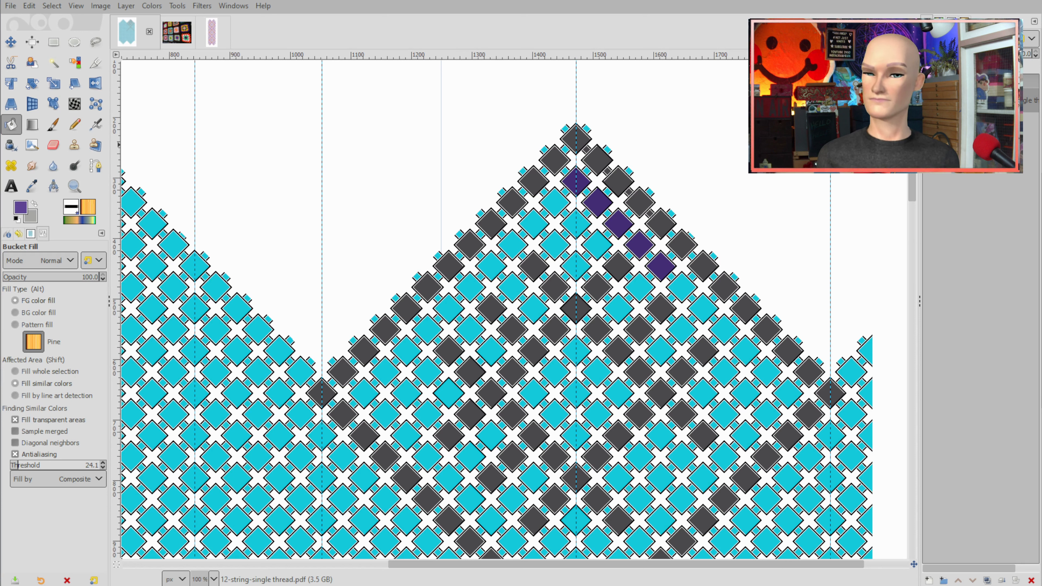
- Refill those five diagonal squares near the right peak in a lighter purple
click(576, 181)
click(599, 204)
click(620, 224)
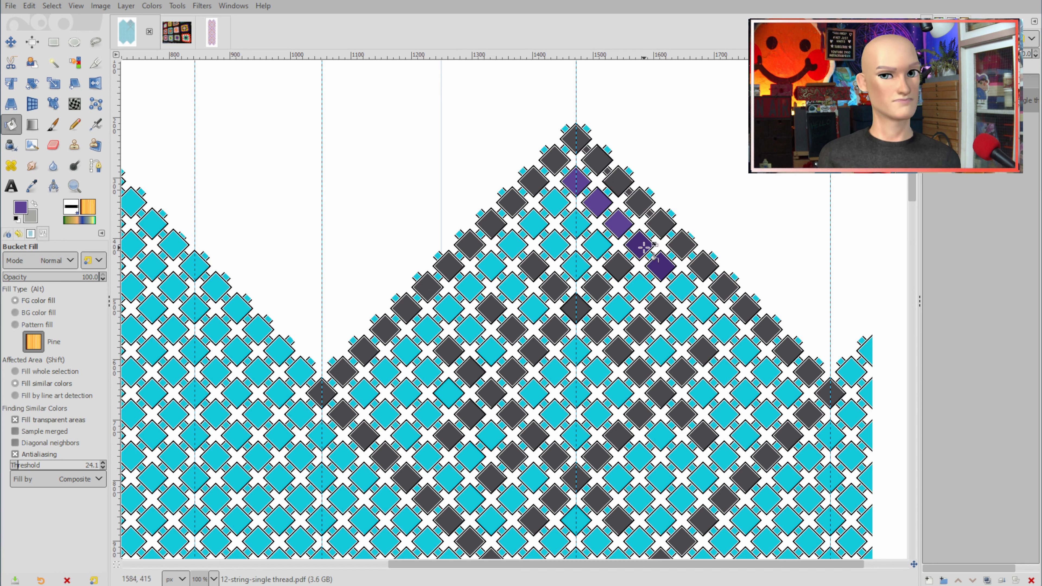
click(640, 245)
click(665, 266)
- Extend the purple band down the right diagonal and along the right edge
click(684, 288)
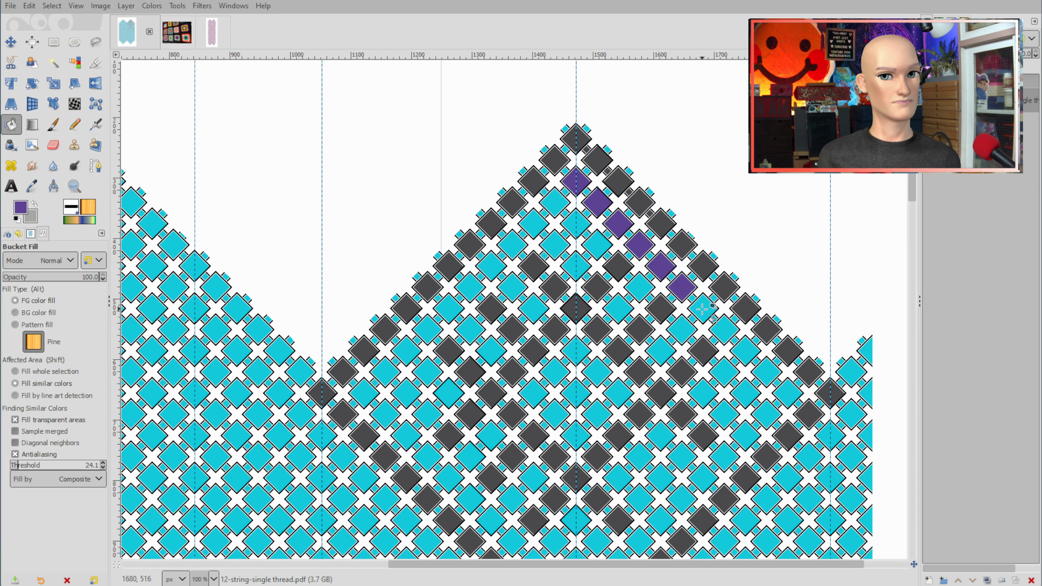
click(705, 308)
click(725, 330)
click(747, 351)
click(768, 372)
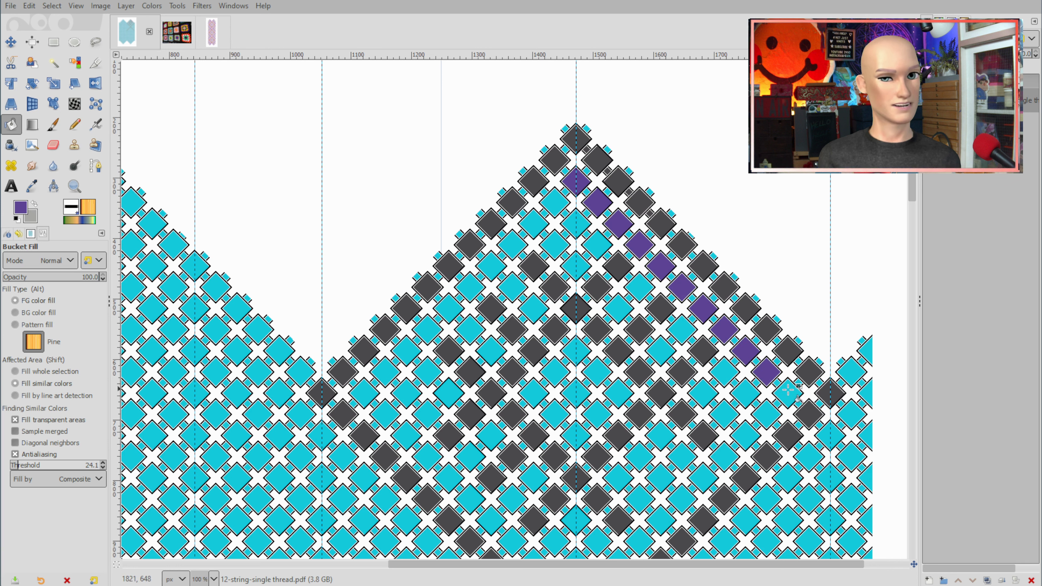
click(789, 394)
click(767, 415)
click(745, 437)
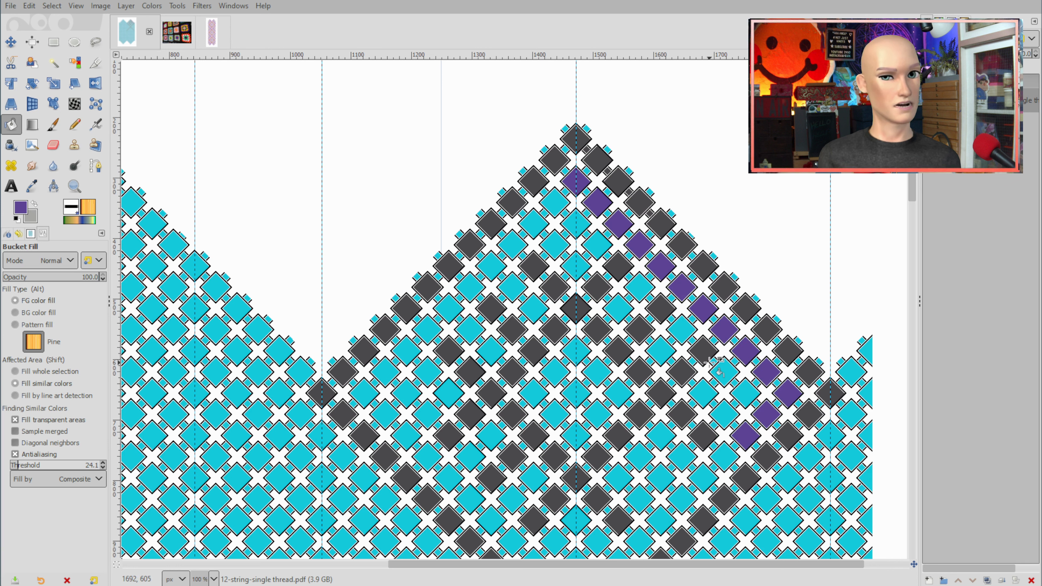
- Run purple squares down the upper-left diagonal to the left corner
click(554, 203)
click(530, 223)
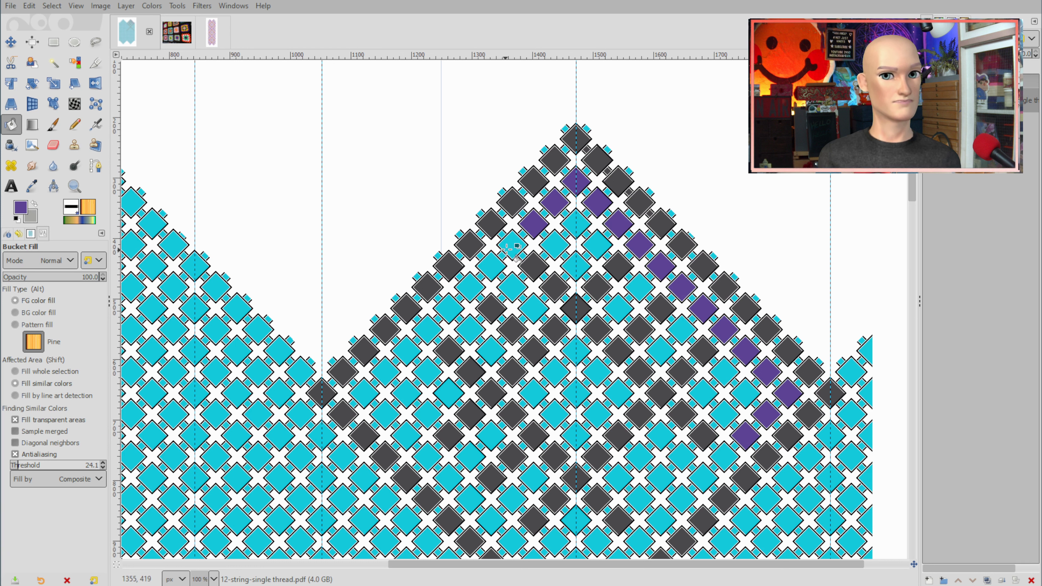
click(510, 246)
click(491, 267)
click(469, 290)
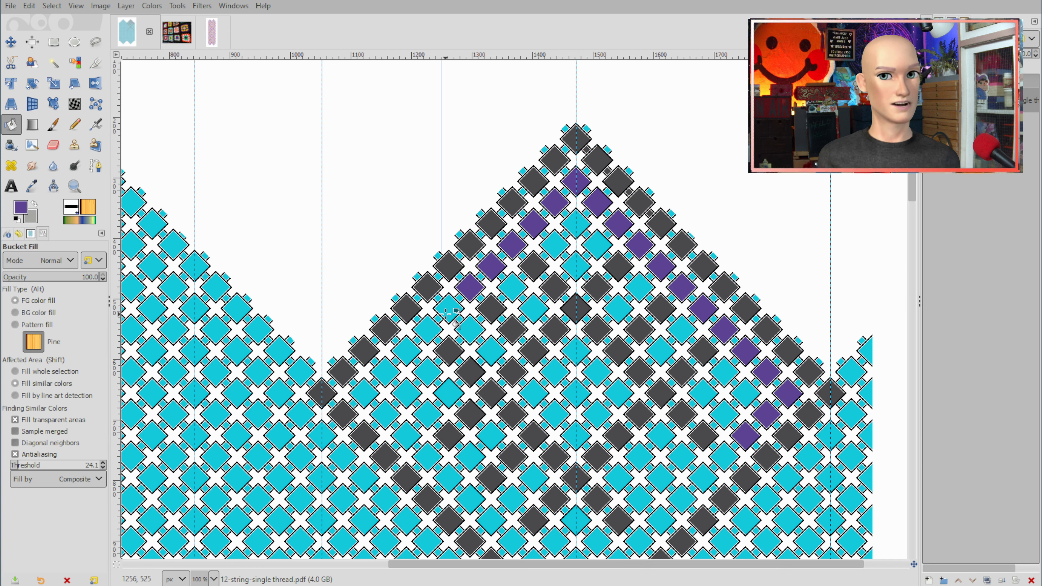
click(449, 310)
click(427, 331)
click(408, 352)
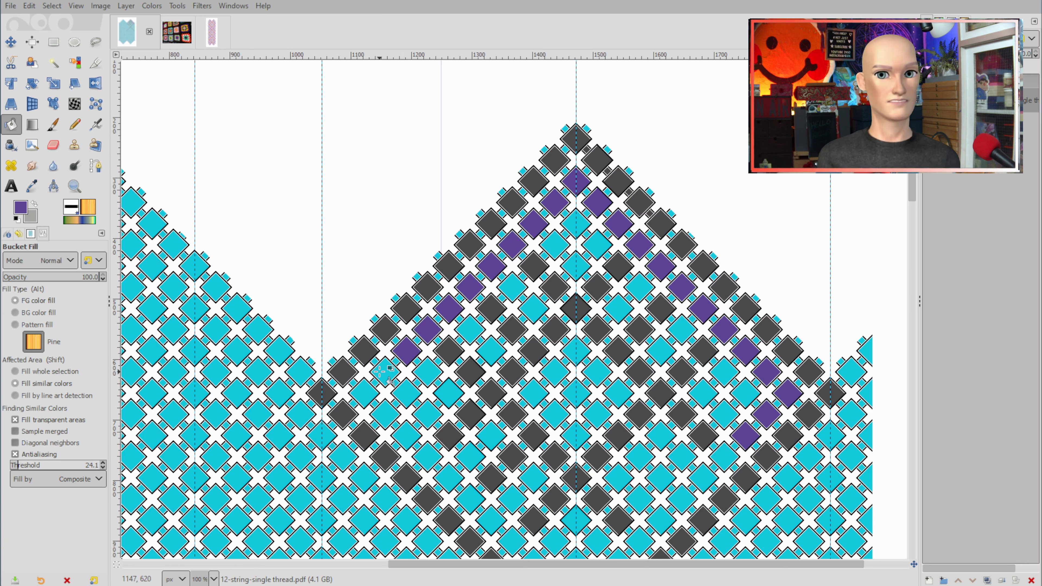
click(386, 373)
click(365, 394)
click(384, 415)
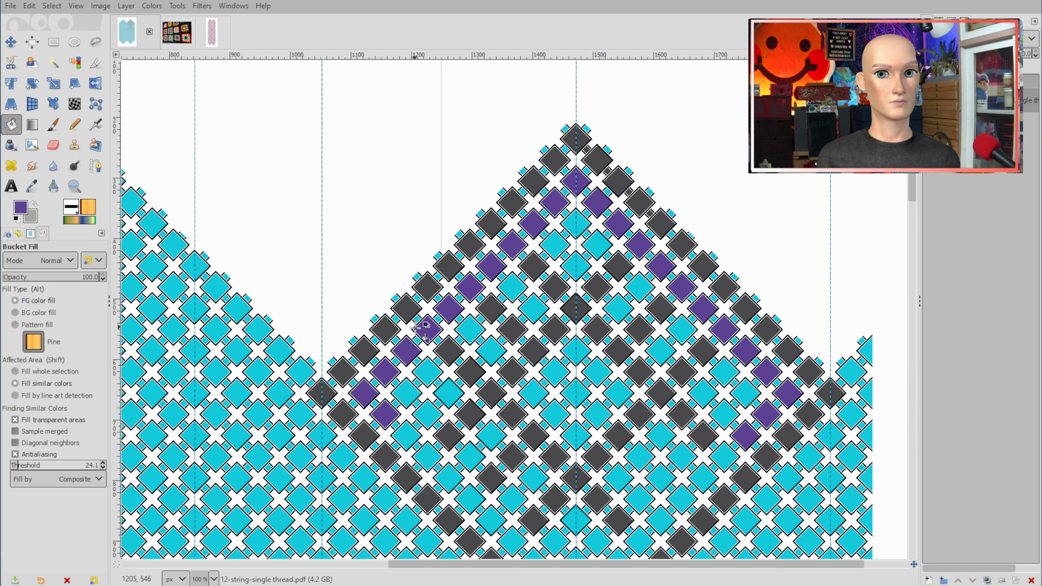
- Fill the purple squares around the centre of the diamond, including a missed one
scroll(423, 330, down, 3)
click(576, 228)
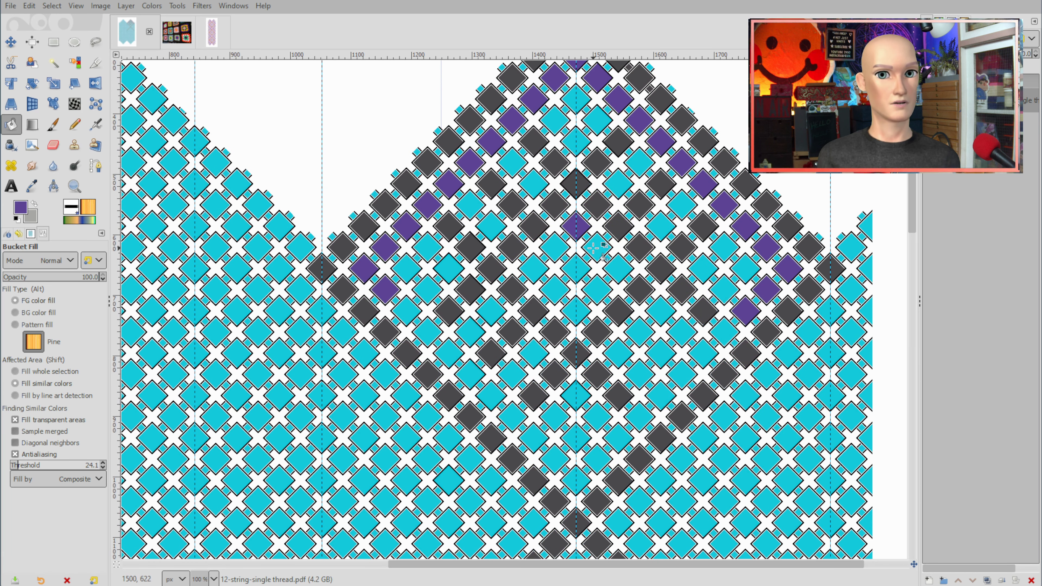
click(598, 248)
click(619, 270)
click(601, 287)
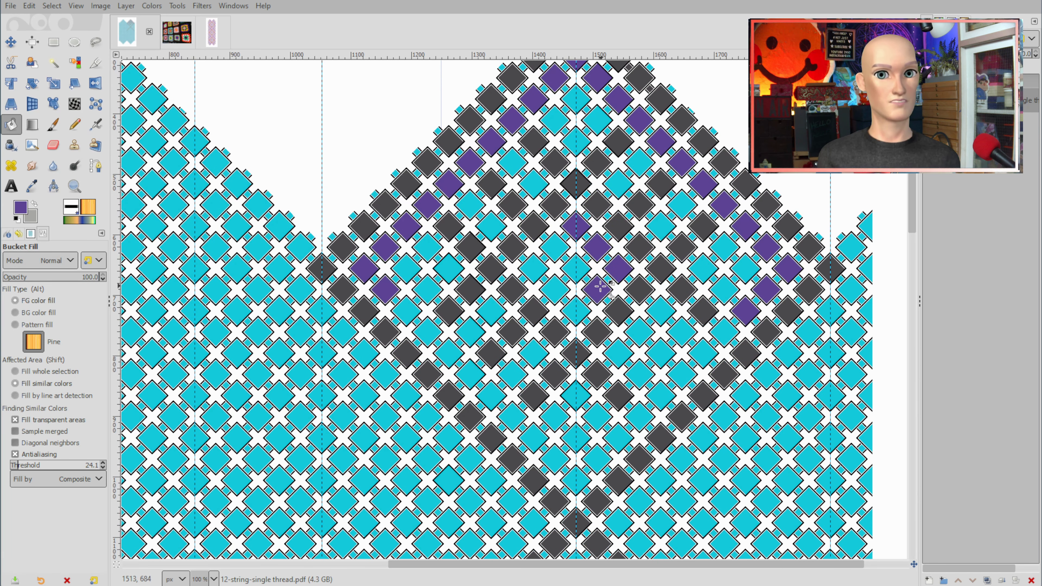
click(576, 310)
click(555, 289)
click(534, 267)
click(553, 249)
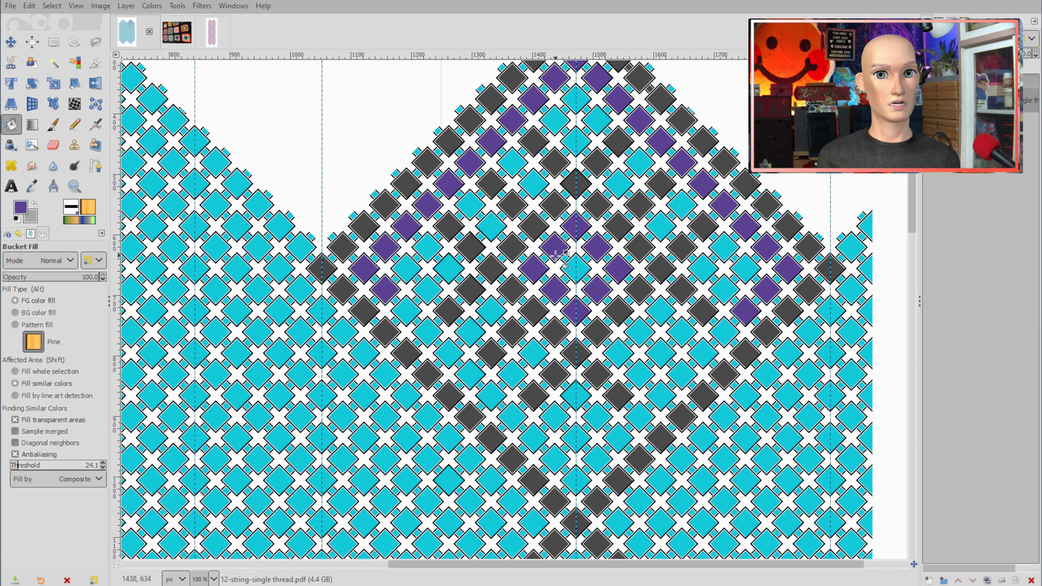
- Fill a missed left square, then purple down the lower-left diagonal to the bottom point
click(407, 313)
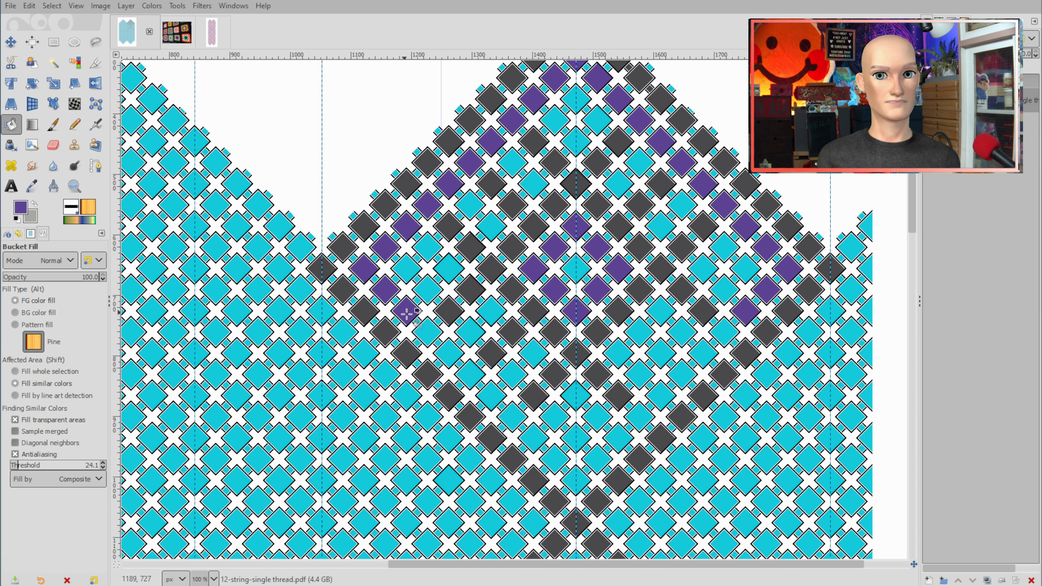
click(428, 330)
click(450, 354)
click(471, 374)
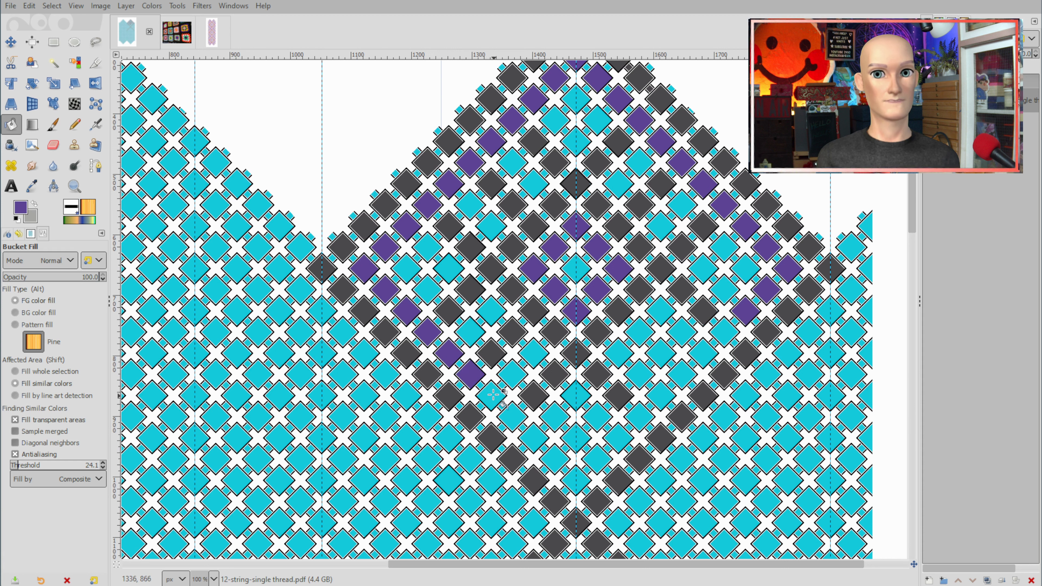
click(493, 395)
click(513, 417)
click(535, 438)
click(555, 459)
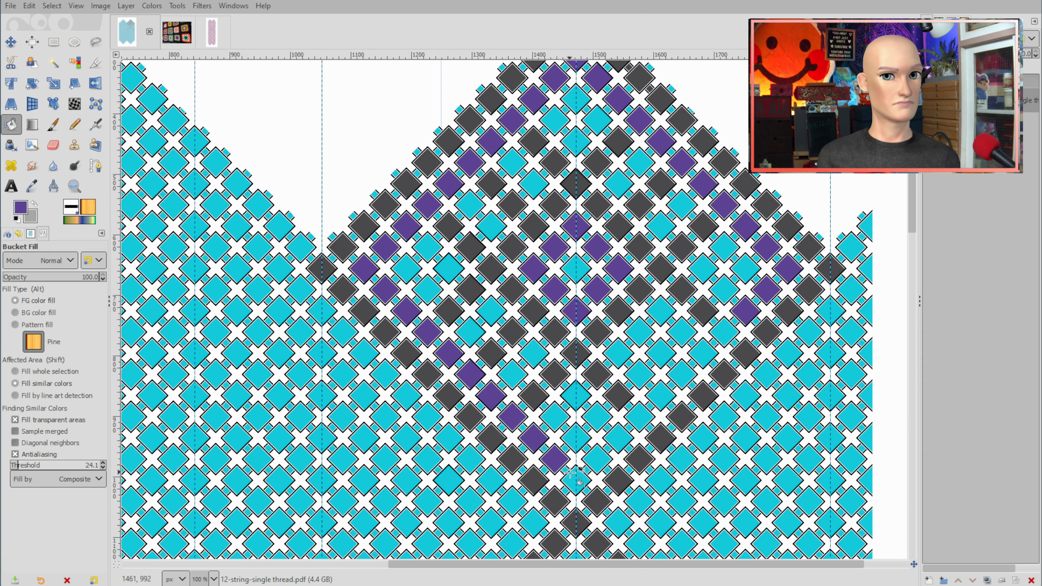
click(576, 480)
click(598, 458)
- Complete the purple band up the lower-right diagonal
click(618, 438)
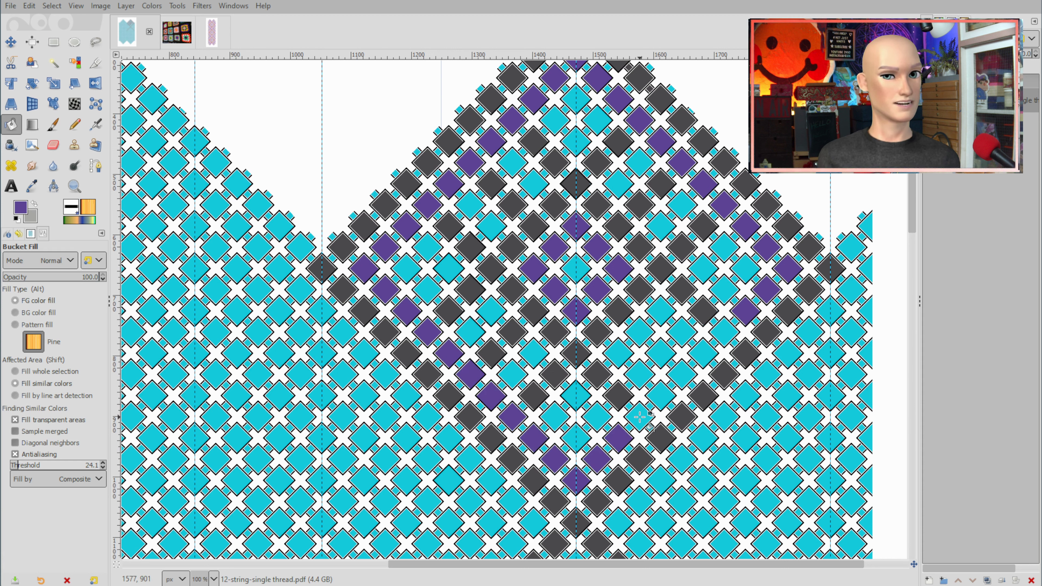
click(639, 417)
click(660, 396)
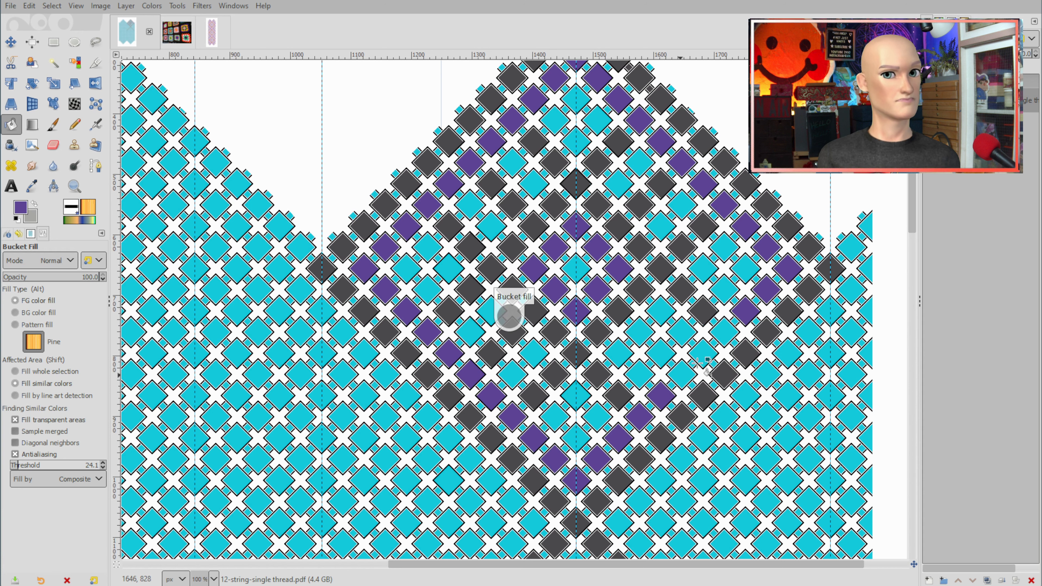
click(682, 374)
click(703, 353)
click(724, 331)
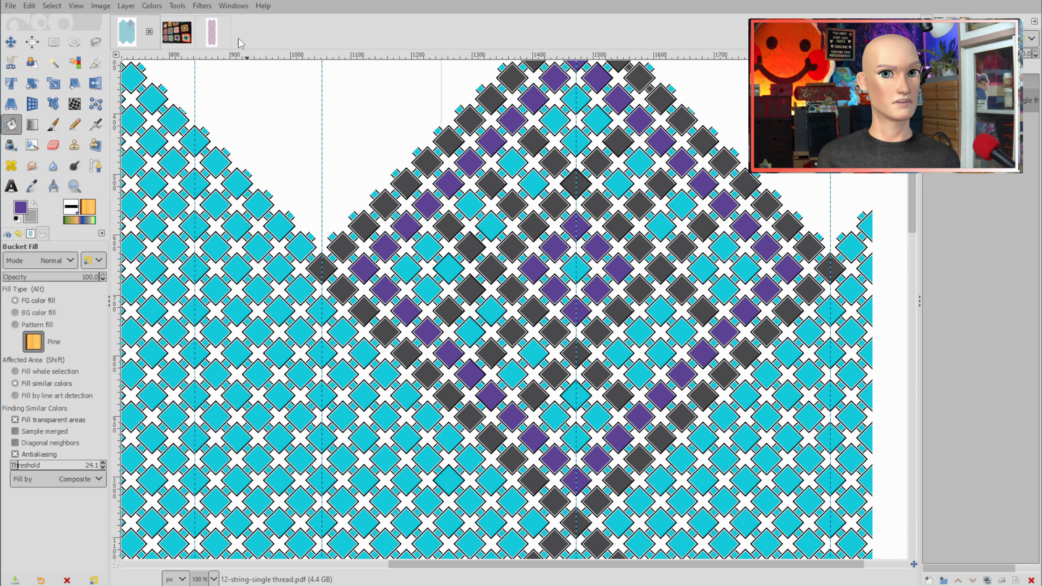
click(175, 37)
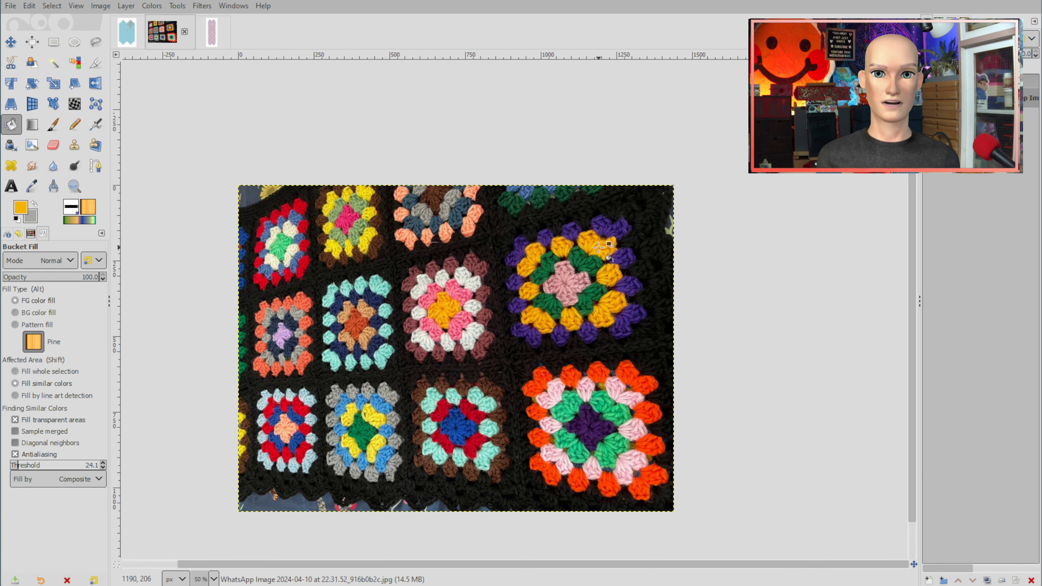
- Fill the yellow outline diamonds from the top down the right side
click(127, 38)
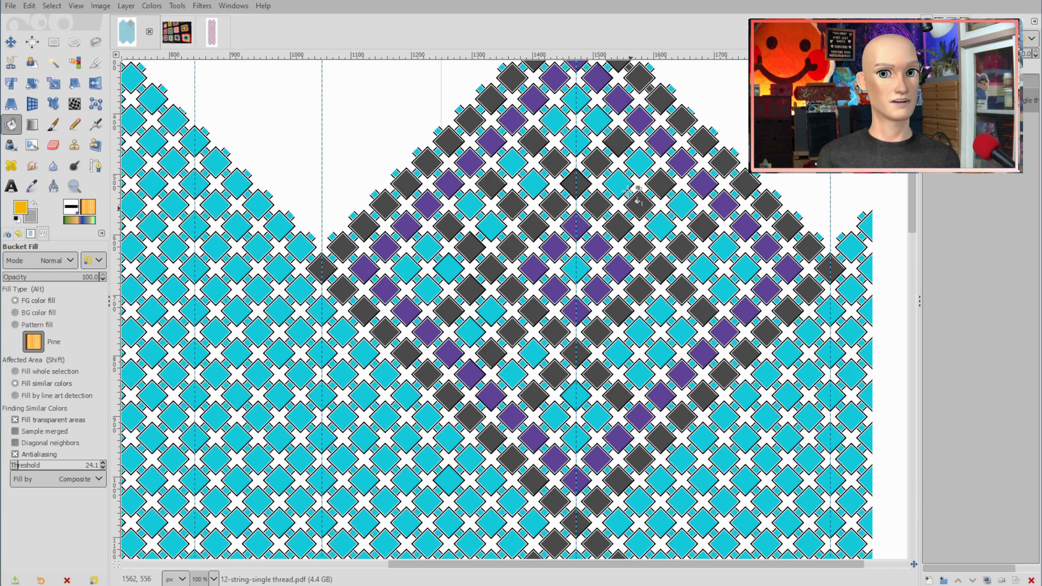
click(576, 99)
click(597, 120)
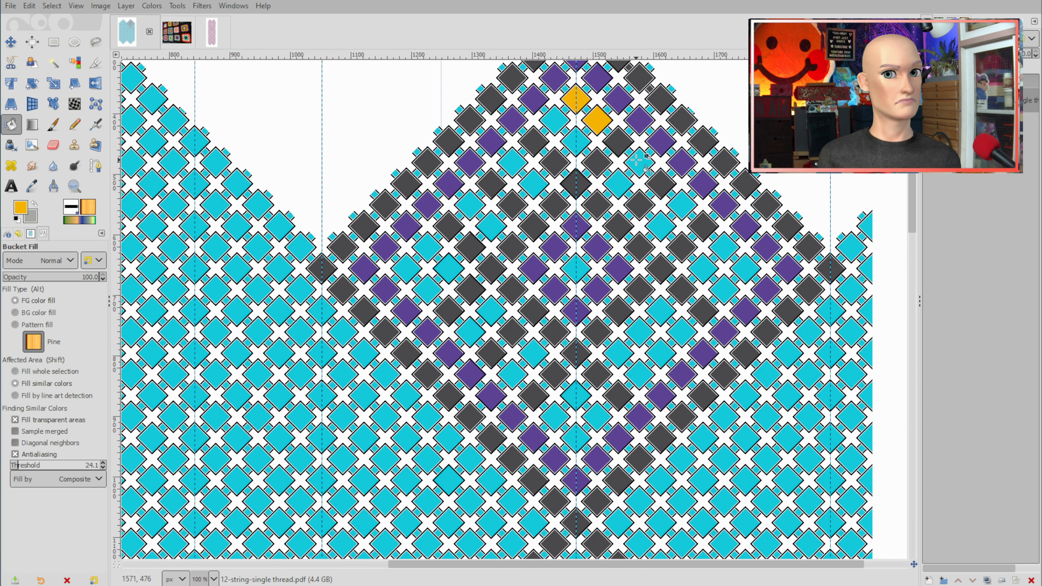
click(639, 162)
click(682, 204)
click(724, 247)
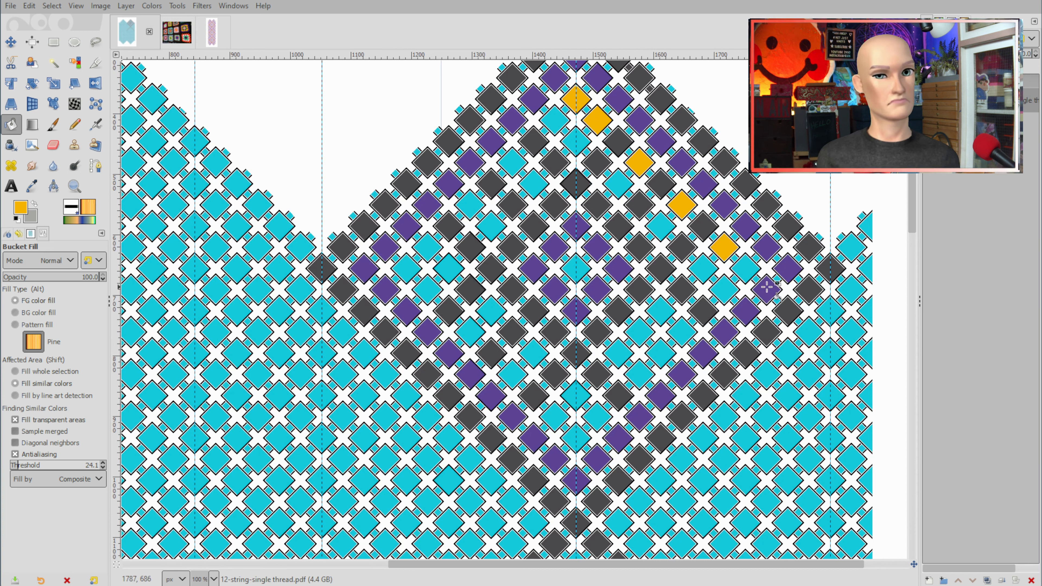
click(746, 269)
click(725, 289)
click(681, 332)
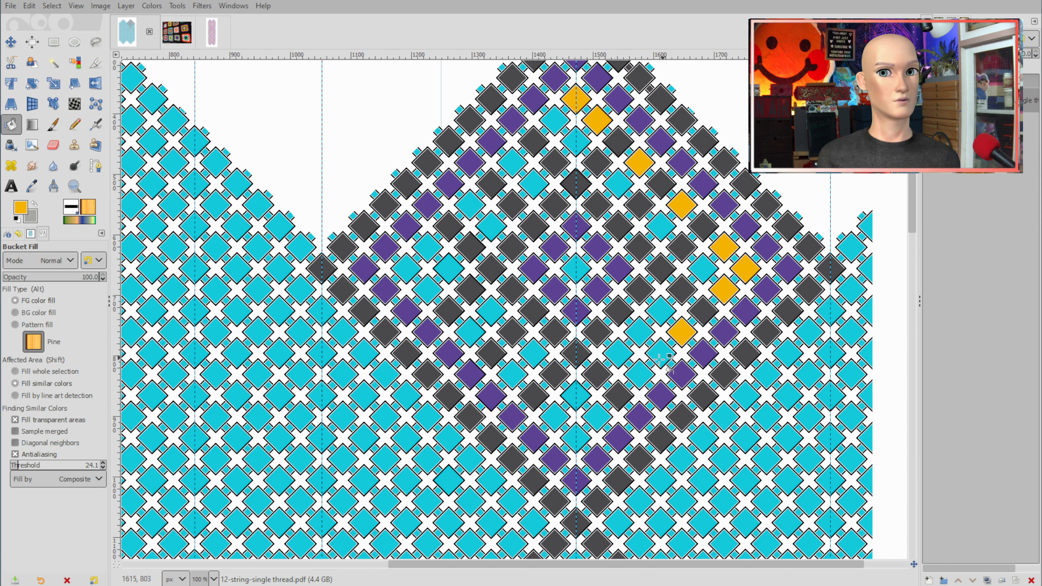
- Continue the yellow outline across the bottom point and up the lower-left side
click(660, 353)
click(640, 374)
click(597, 416)
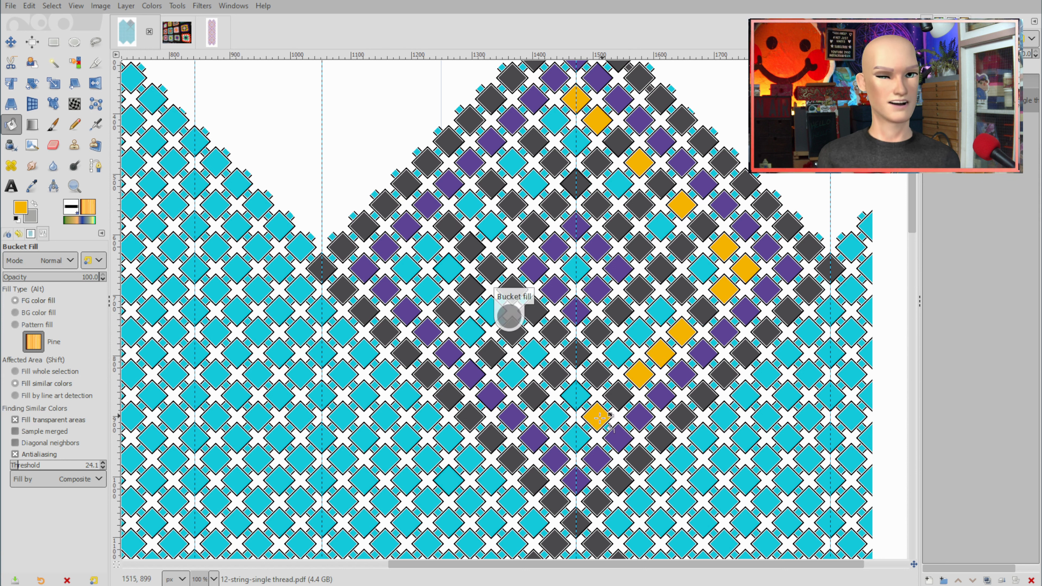
click(578, 437)
click(555, 416)
click(512, 373)
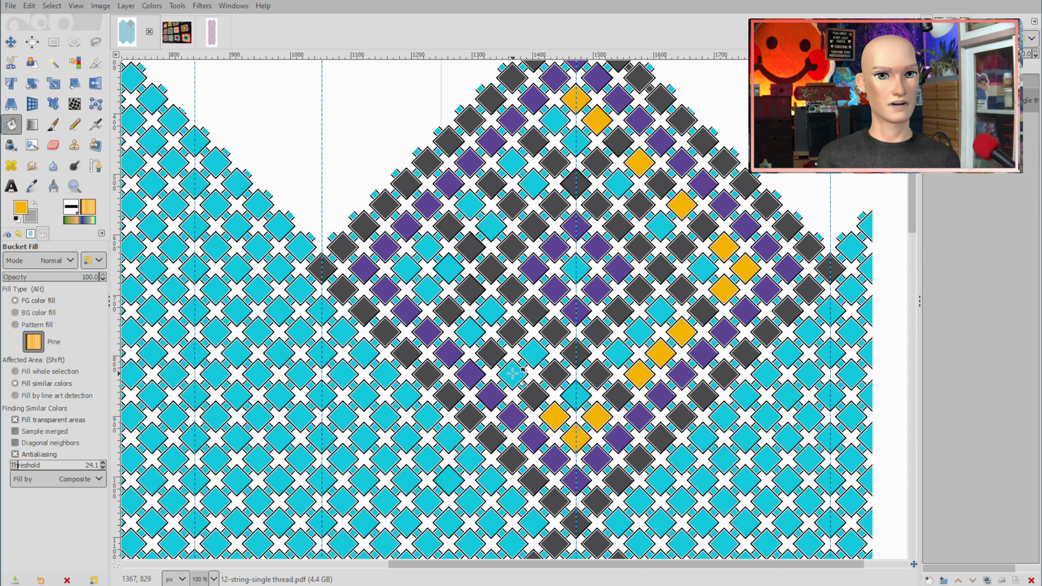
click(470, 332)
- Close the yellow outline through the left corner and upper-left side, then show the crochet photo
click(428, 289)
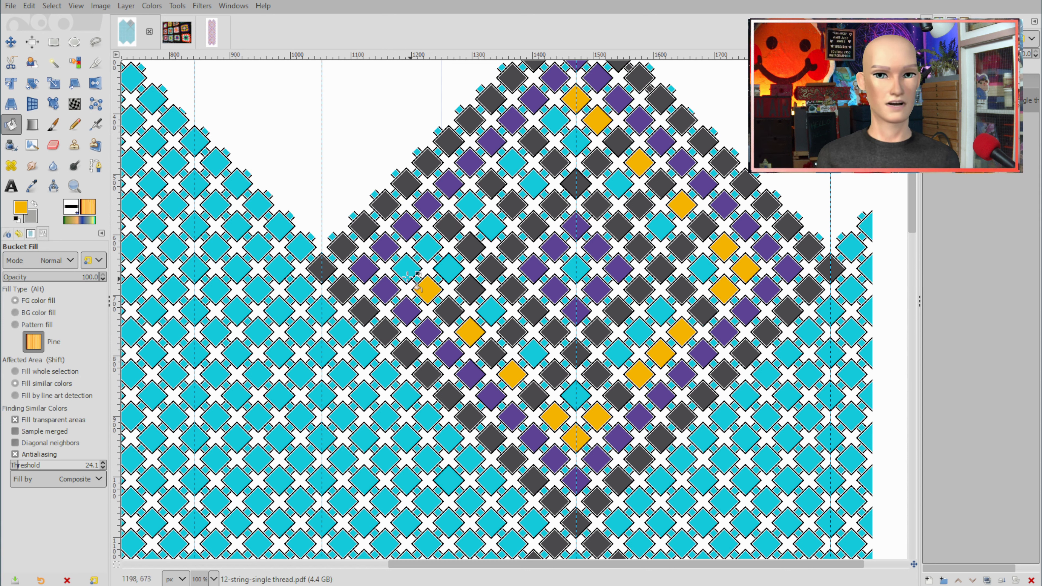
click(407, 268)
click(427, 249)
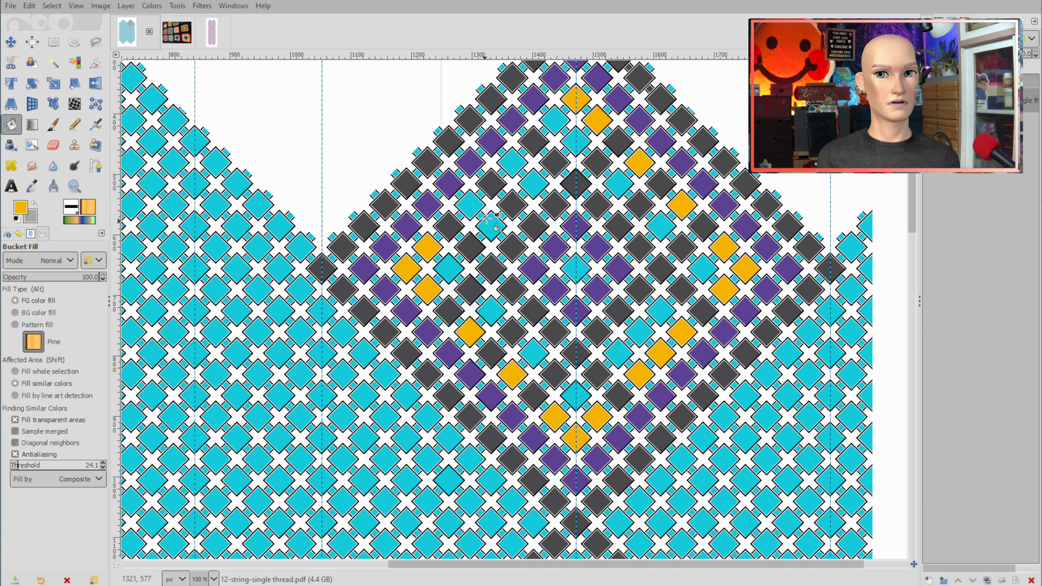
click(470, 205)
click(513, 162)
click(555, 120)
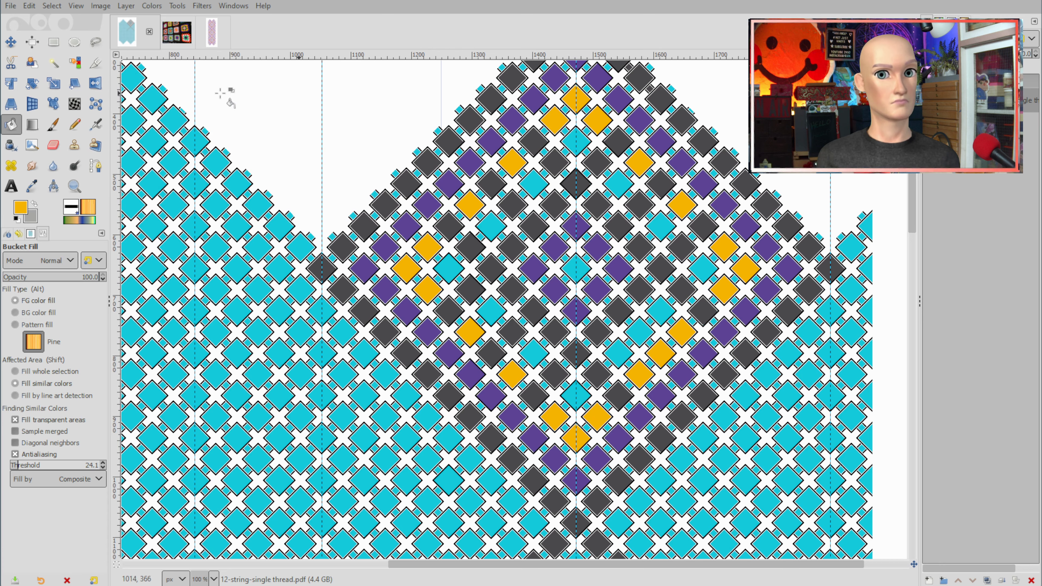
click(177, 32)
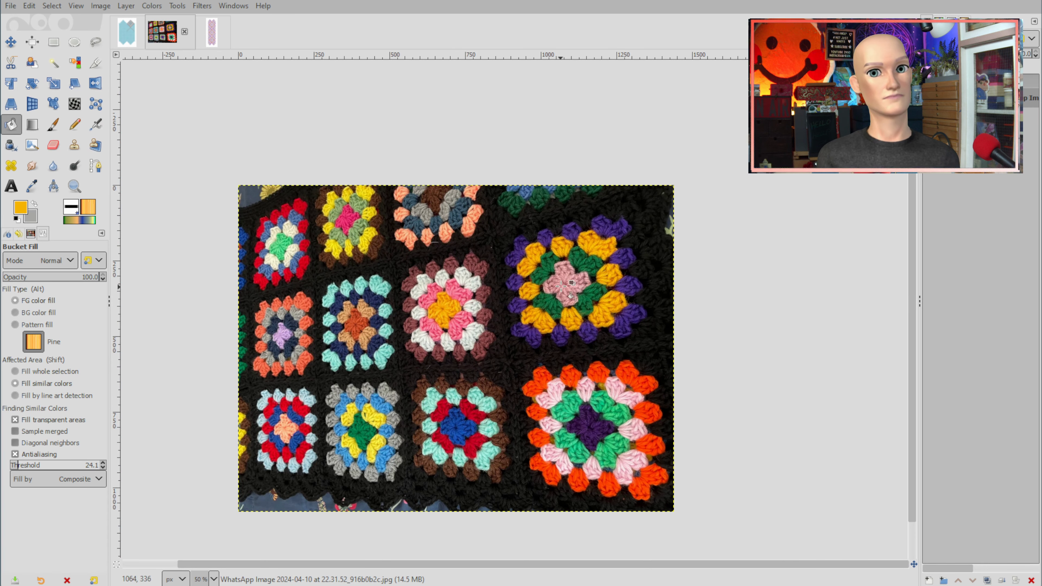
- Pick the pink yarn colour and fill the inner ring from top to right corner
key(ctrl)
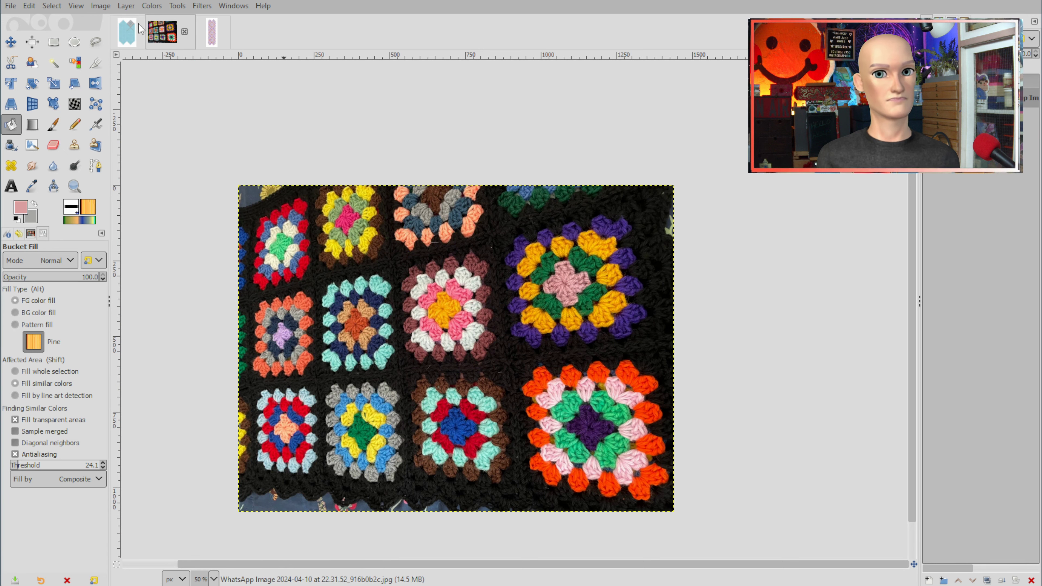
click(131, 36)
click(576, 140)
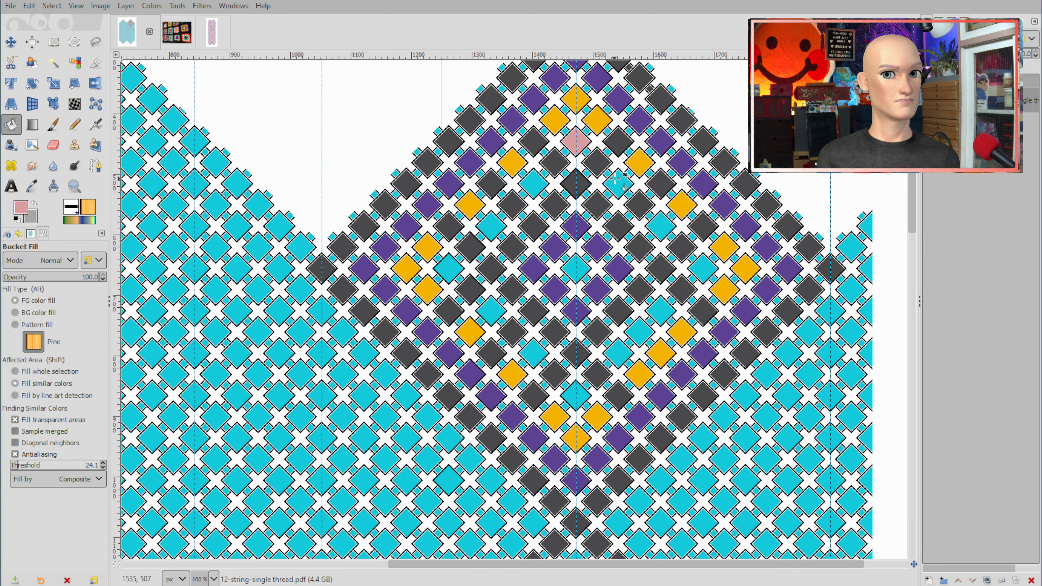
click(618, 184)
click(662, 224)
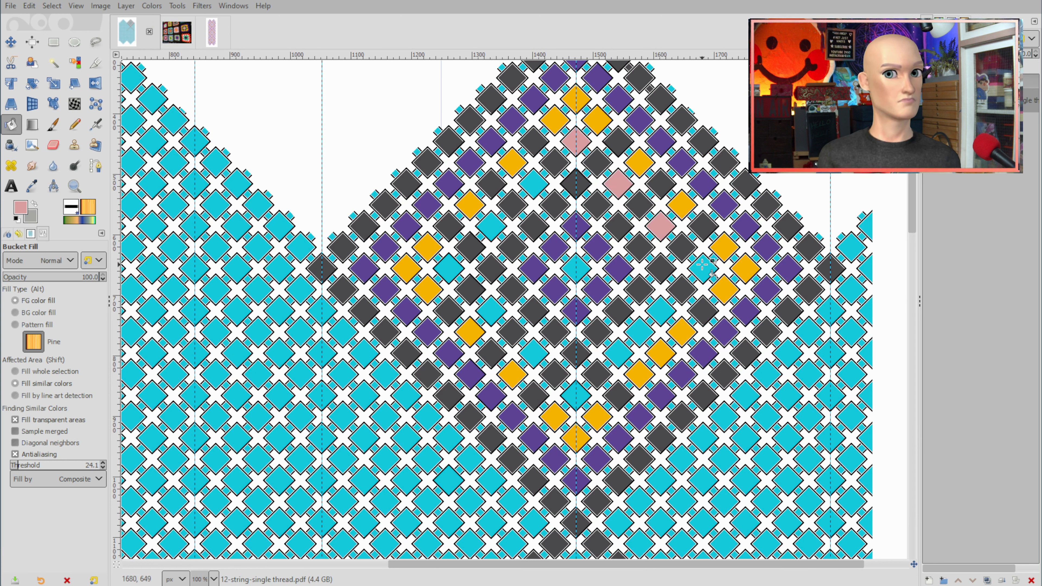
click(704, 268)
- Fill the remaining inner ring diamonds pink, around the bottom and left back to the top
click(663, 311)
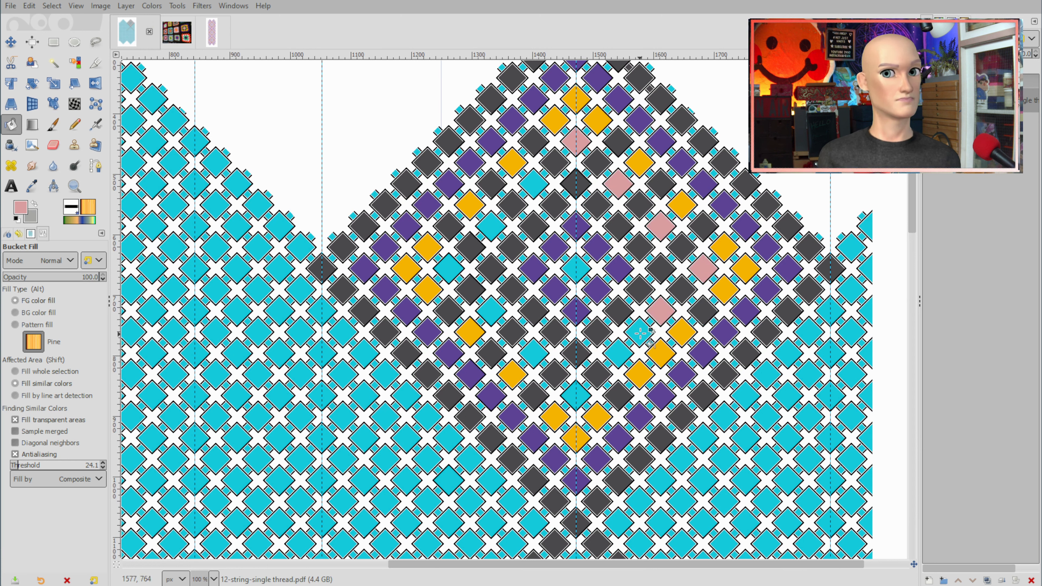
click(640, 332)
click(619, 354)
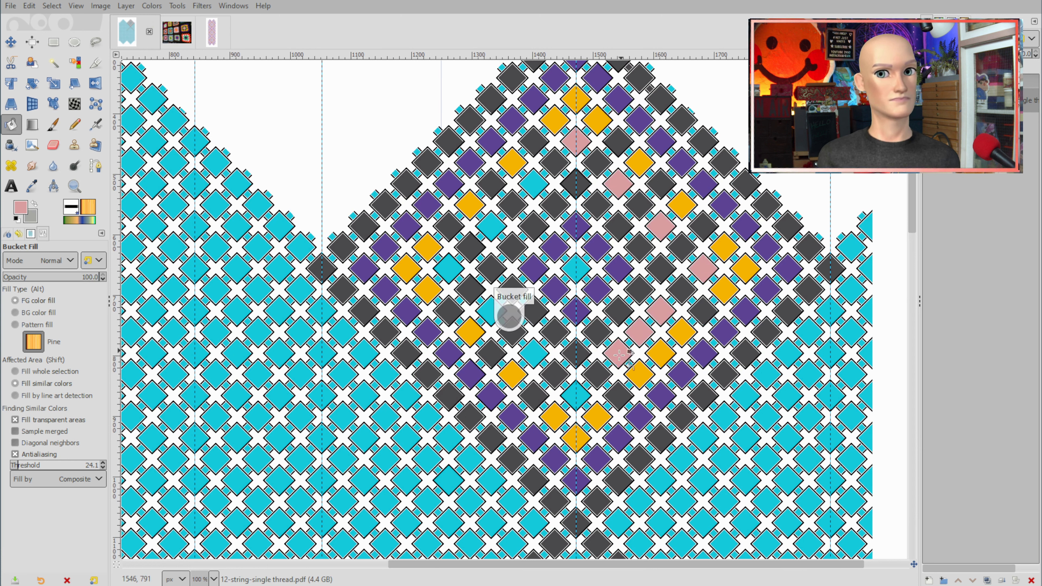
click(579, 396)
click(534, 354)
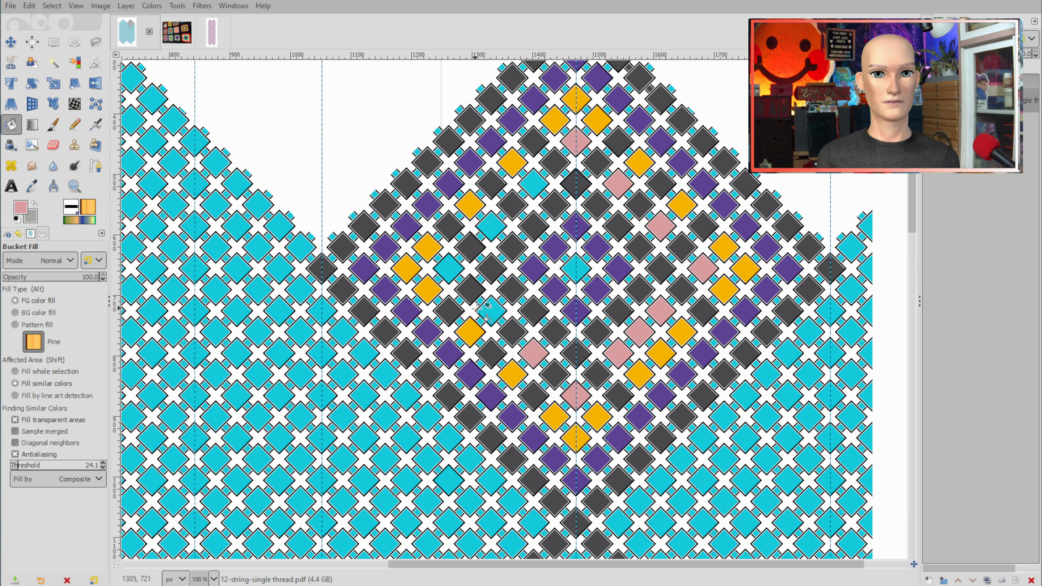
click(481, 309)
click(449, 266)
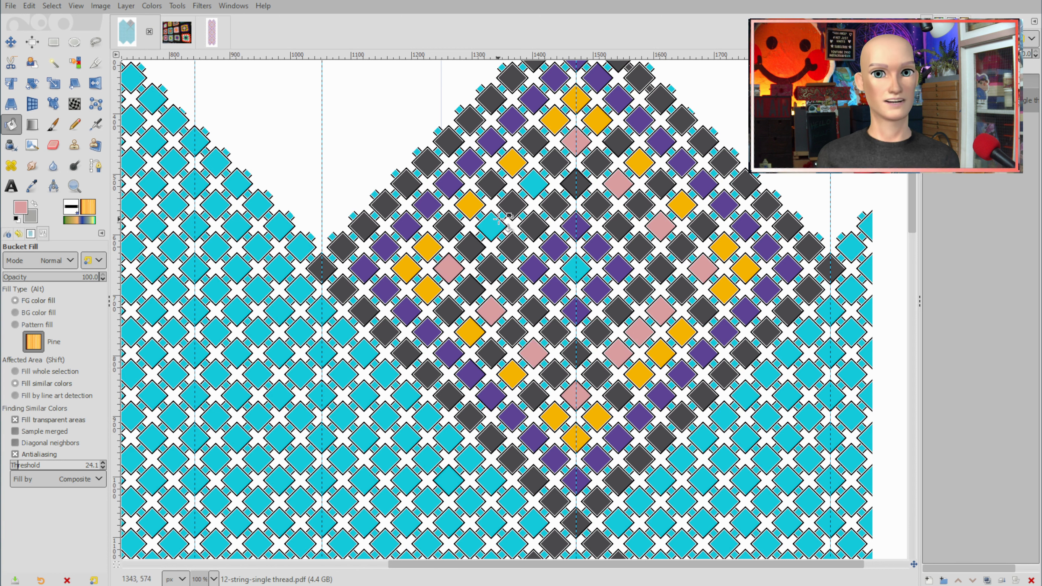
click(496, 222)
click(535, 186)
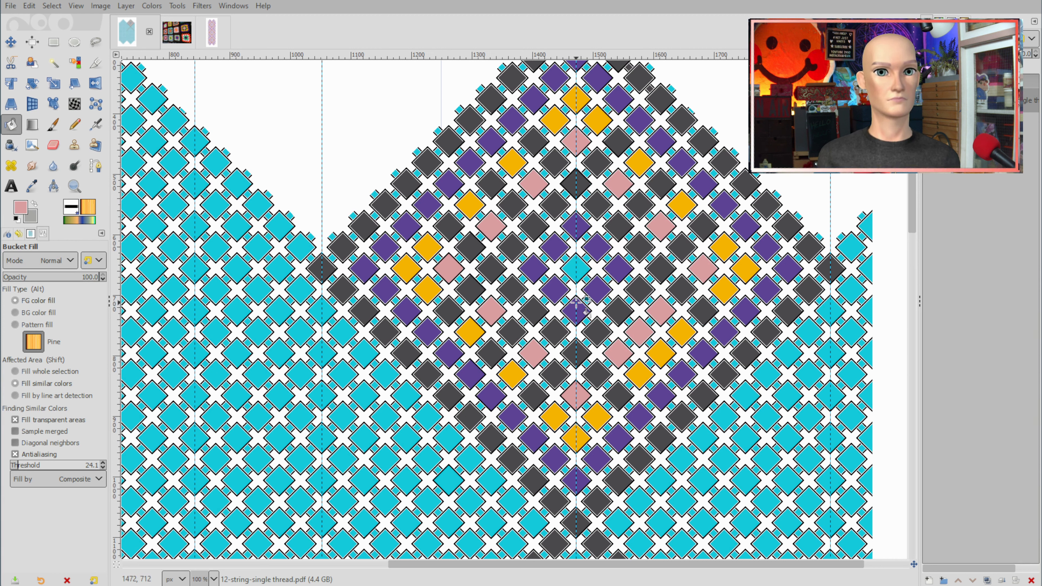
- Sample dark maroon from the crochet photo and return to the diamond pattern
scroll(577, 303, down, 5)
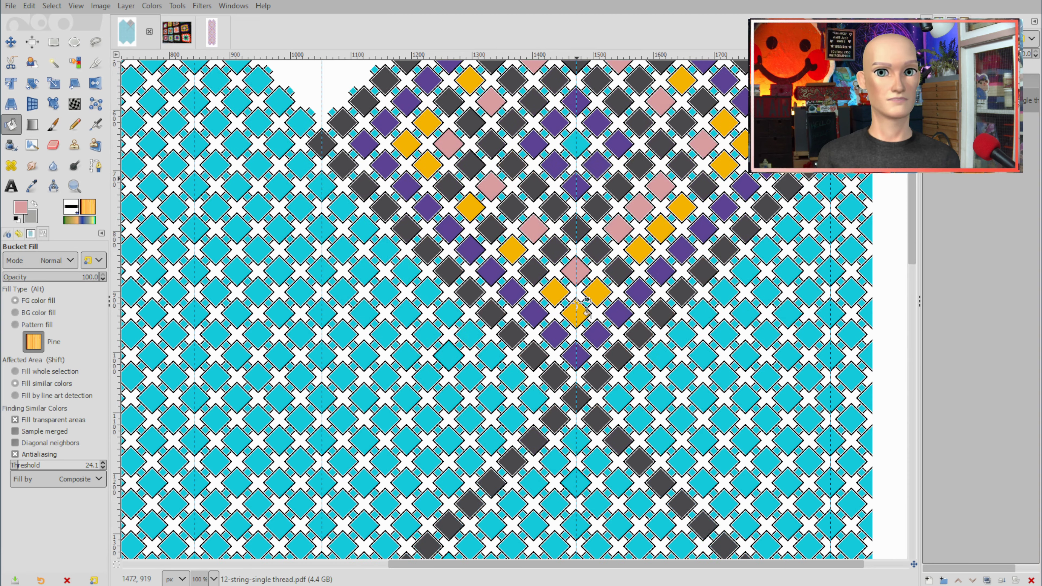
click(176, 33)
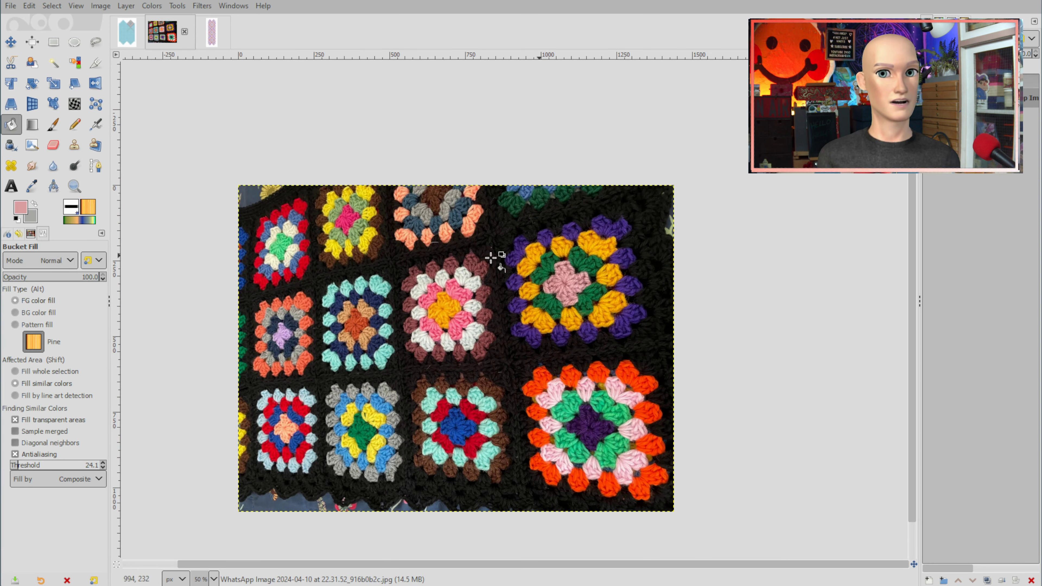
ctrl+click(470, 263)
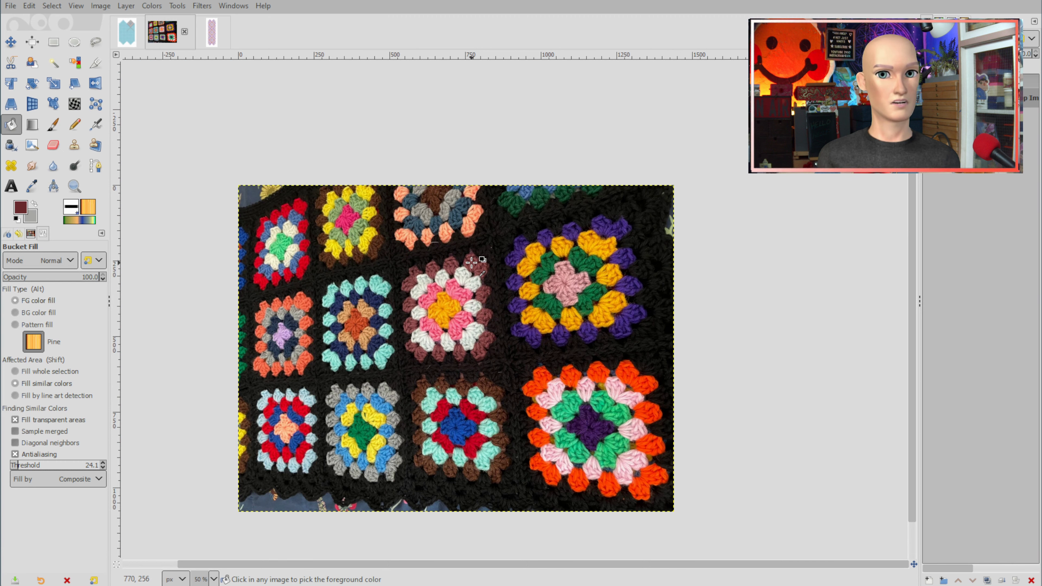
click(126, 43)
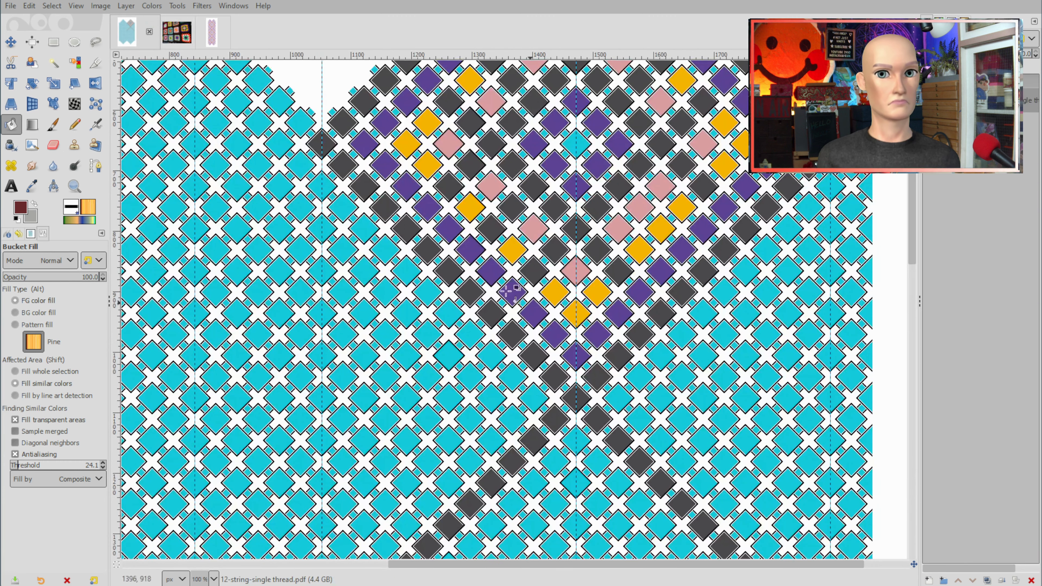
- Fill thirteen diamonds dark maroon along the left-leg diagonal, zigzagging at the bottom
click(322, 186)
click(343, 207)
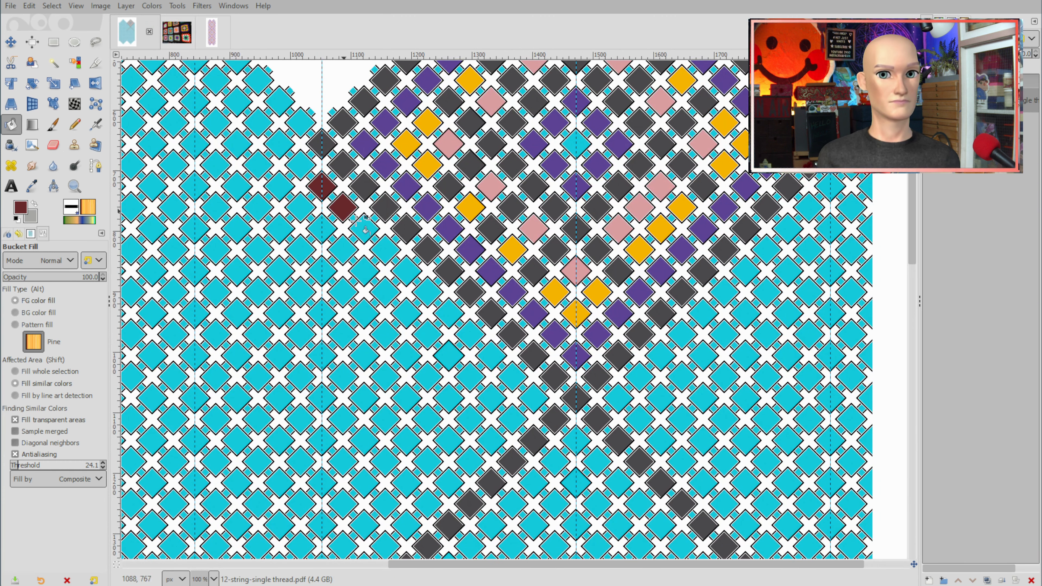
click(365, 229)
click(385, 250)
click(406, 271)
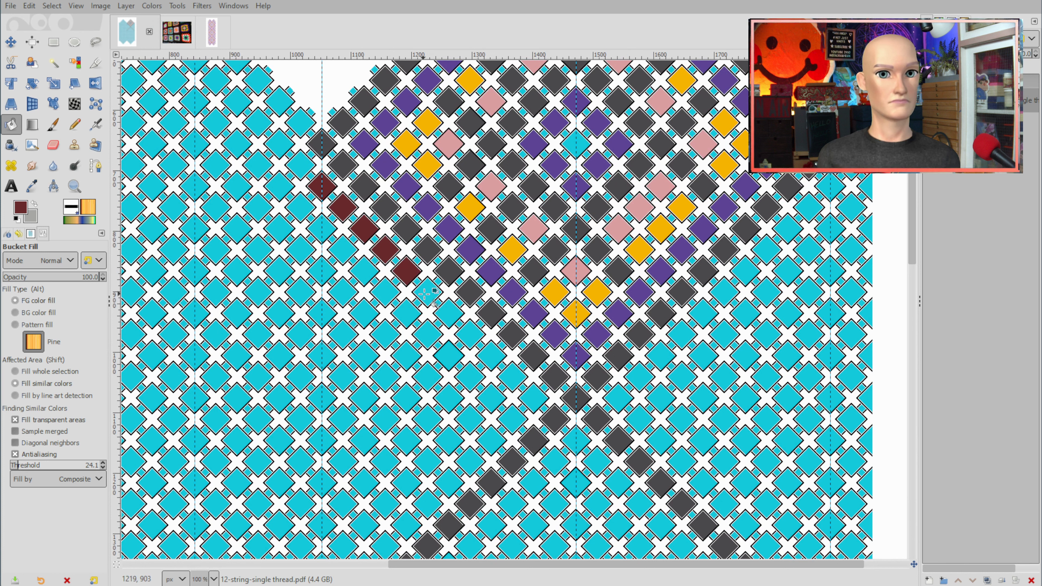
click(427, 292)
click(448, 313)
click(470, 334)
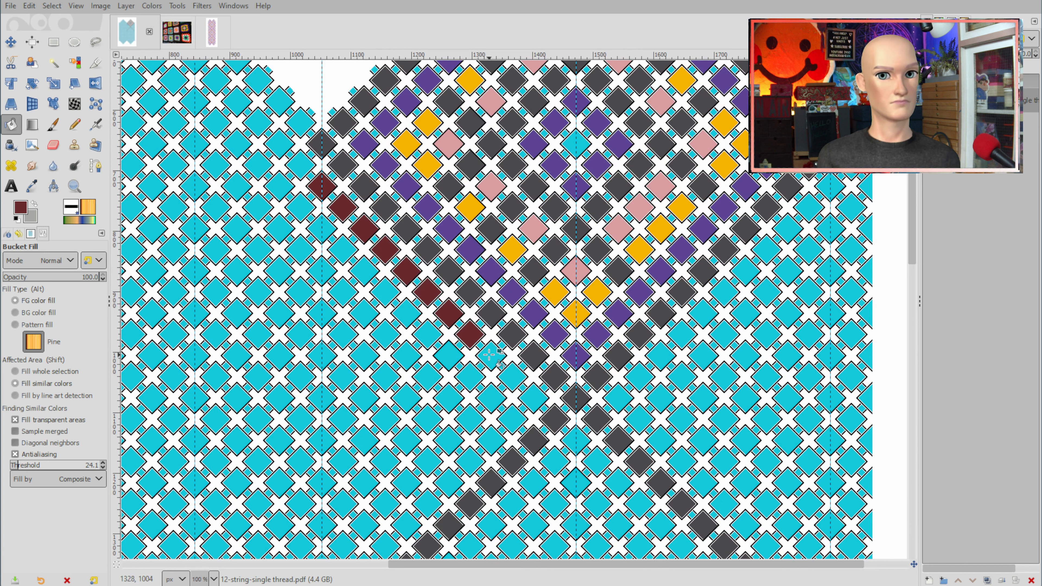
click(492, 355)
click(512, 376)
click(534, 398)
click(512, 419)
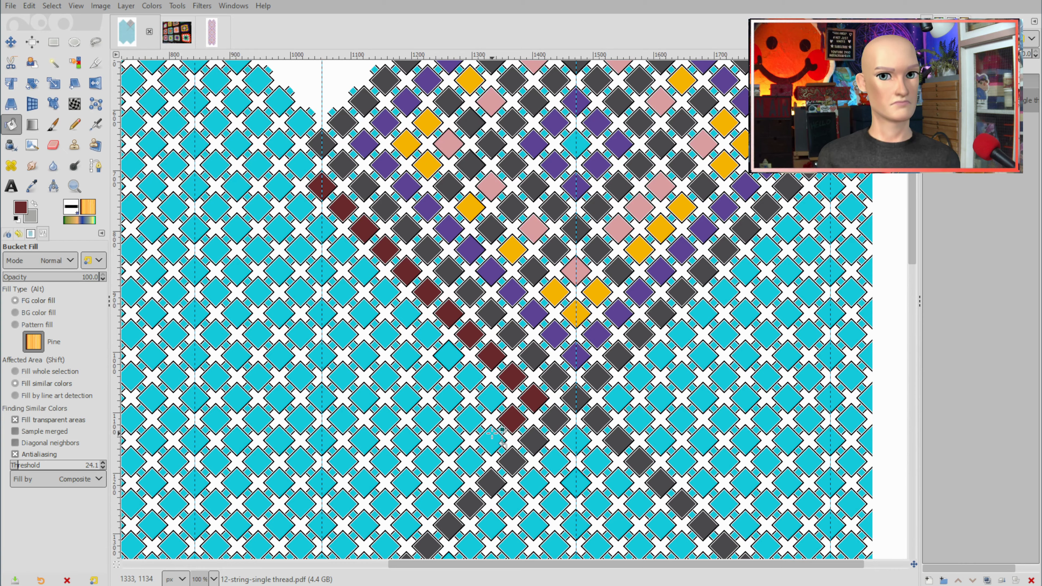
click(491, 440)
- Continue the dark maroon diagonal down-left with eight more diamonds
scroll(492, 370, down, 3)
click(470, 336)
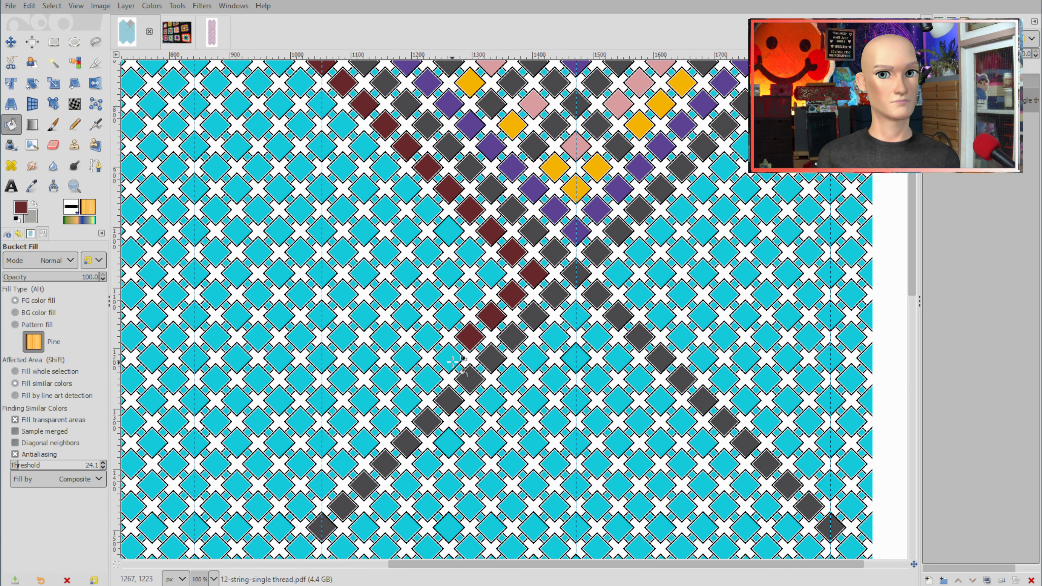
click(448, 357)
click(427, 378)
click(406, 399)
click(385, 422)
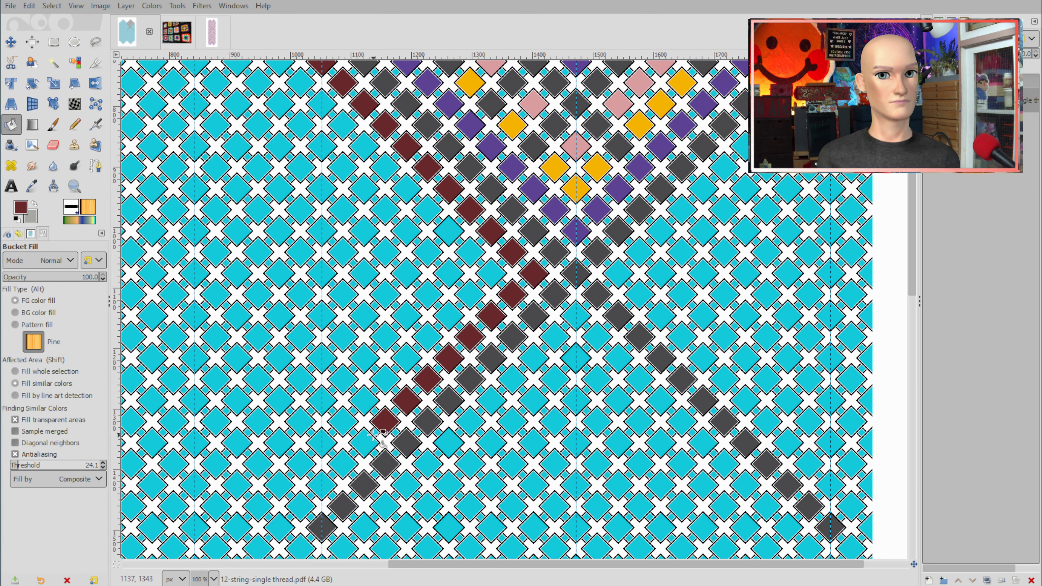
click(363, 442)
click(342, 463)
click(326, 483)
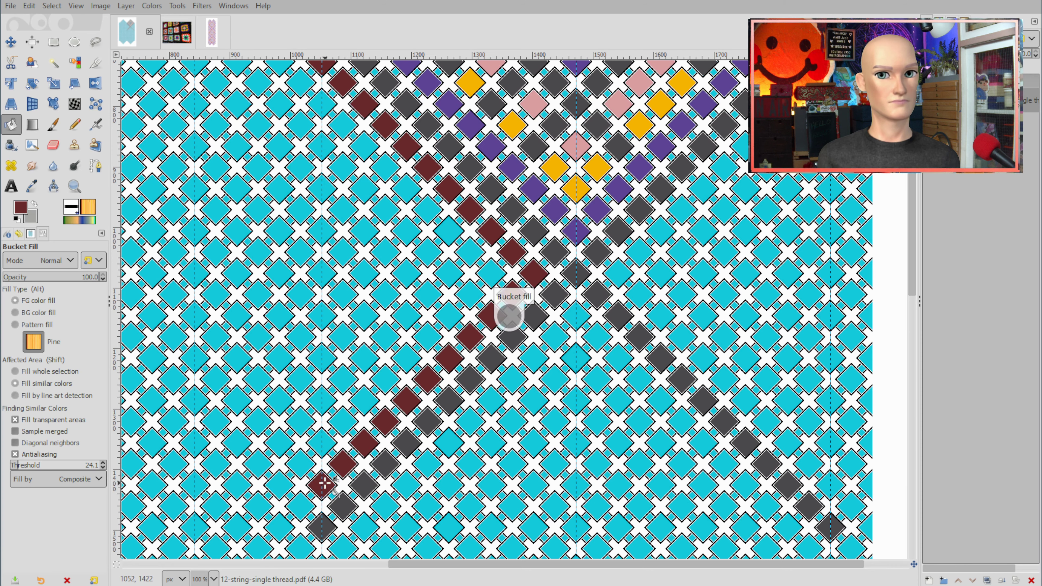
- Pick dark grey from an existing diamond and fill nine lower cyan diamonds grey
scroll(447, 314, up, 6)
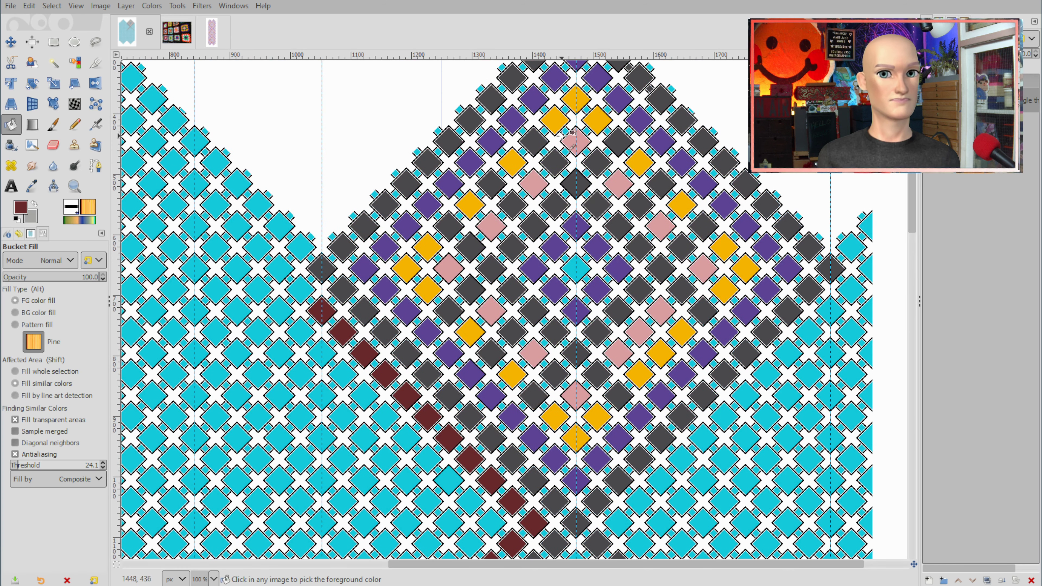
ctrl+click(538, 143)
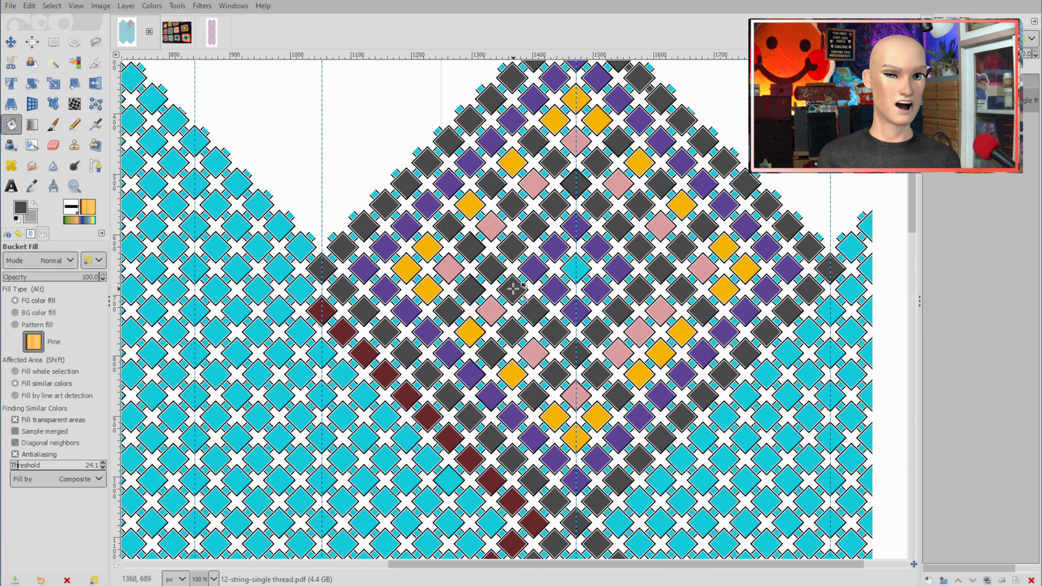
click(363, 395)
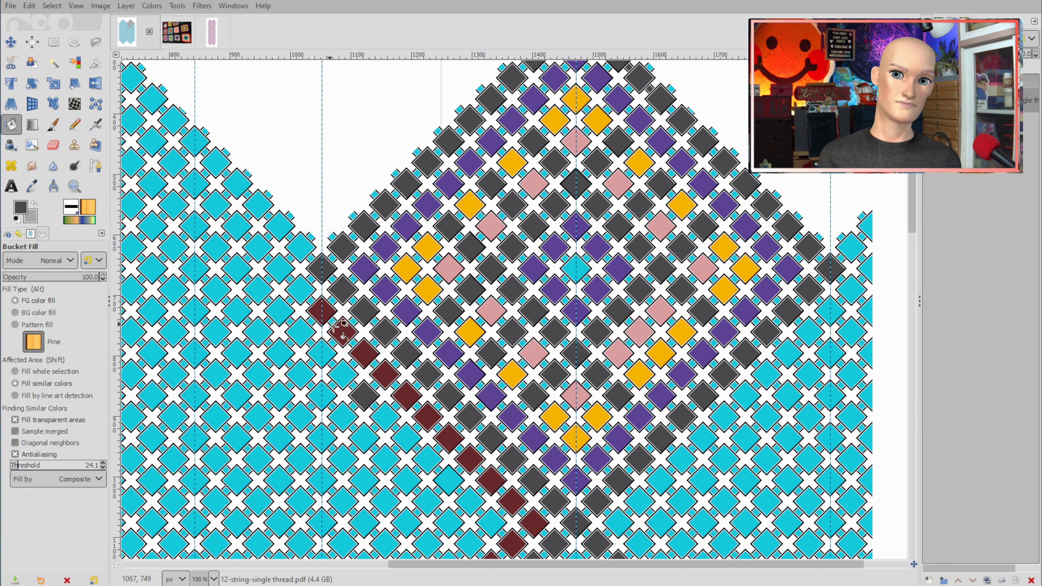
click(342, 415)
click(322, 437)
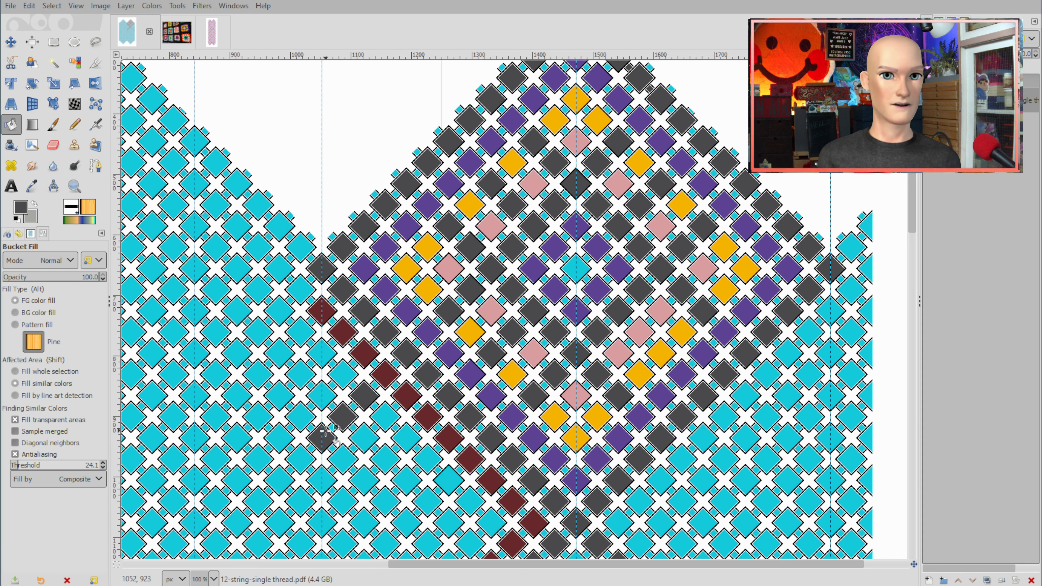
click(405, 438)
click(384, 456)
click(363, 478)
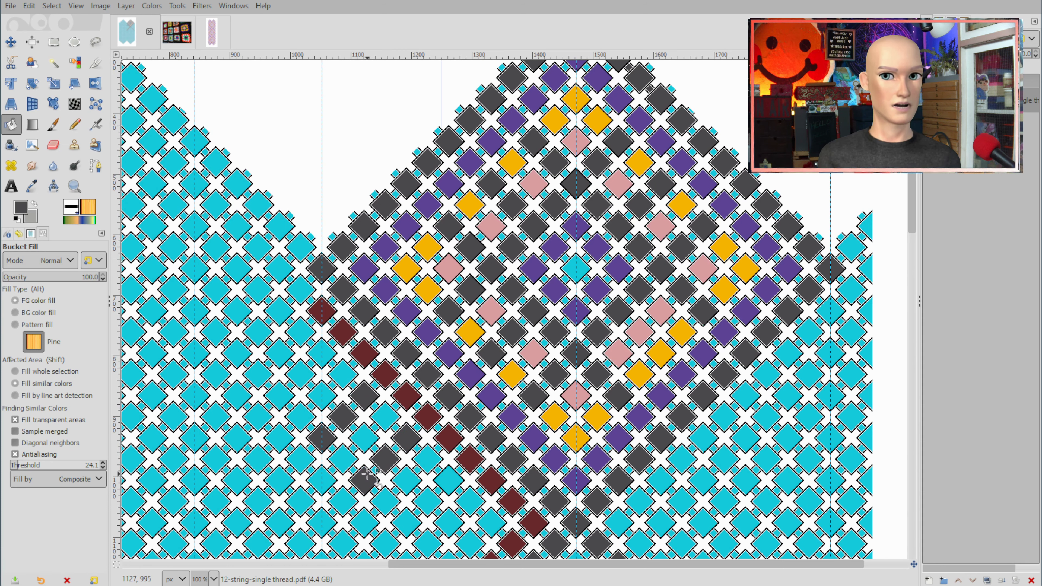
click(448, 480)
click(427, 500)
click(406, 520)
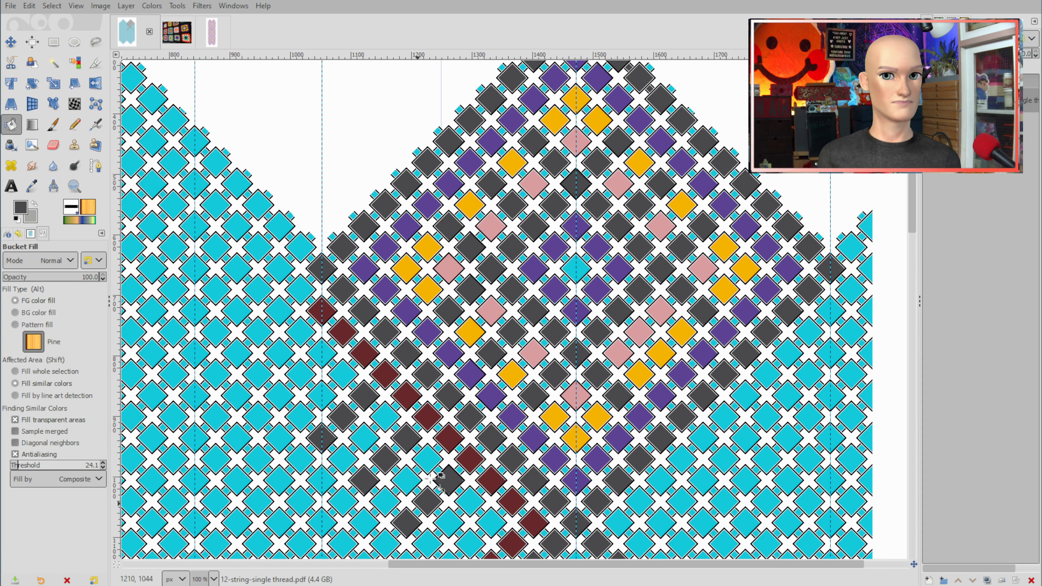
- Fill the remaining cyan diamonds further down dark grey, extending the grey diagonal
scroll(411, 517, down, 5)
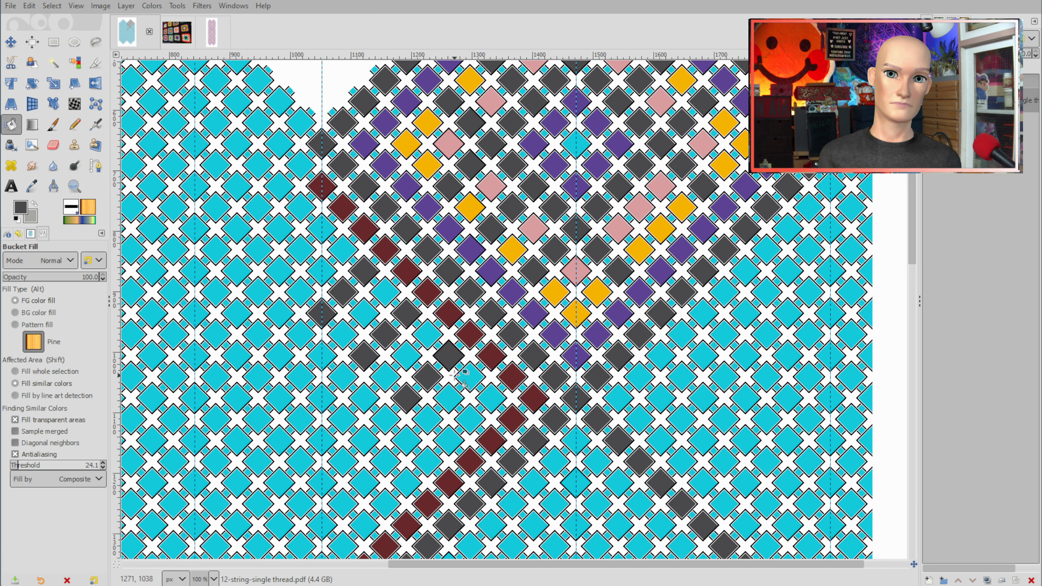
click(449, 440)
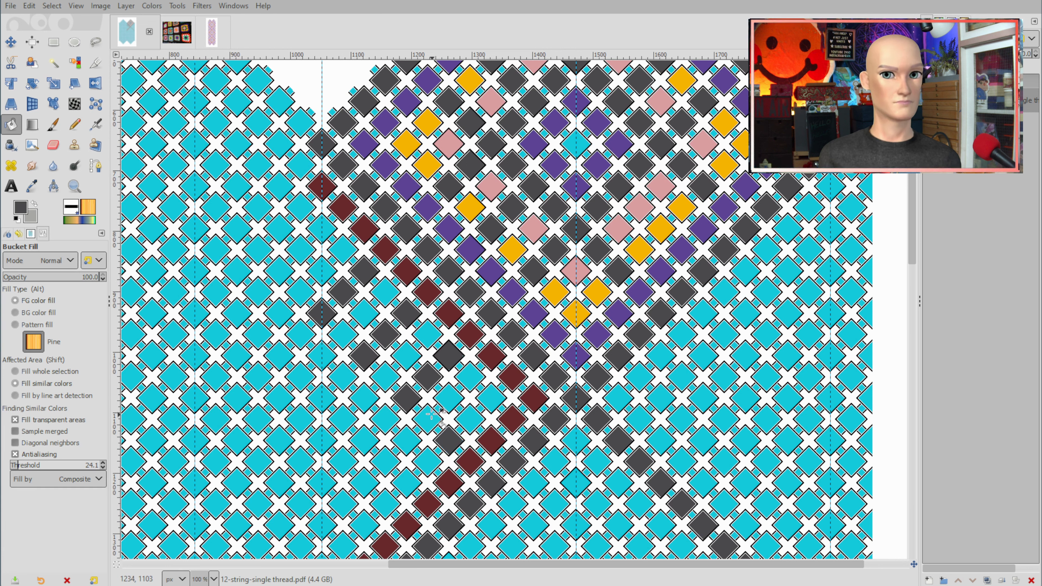
click(428, 418)
click(385, 377)
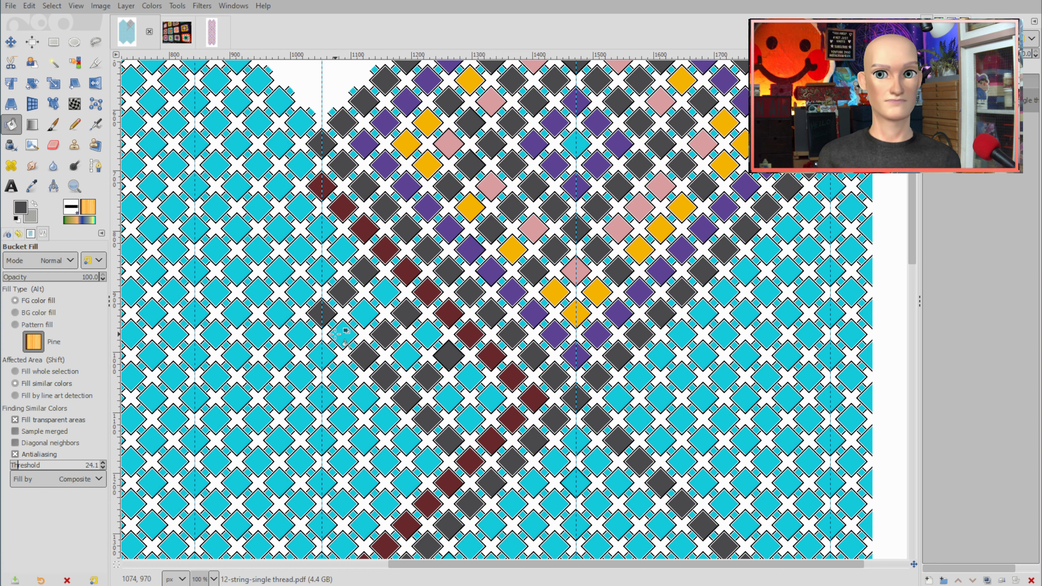
click(384, 418)
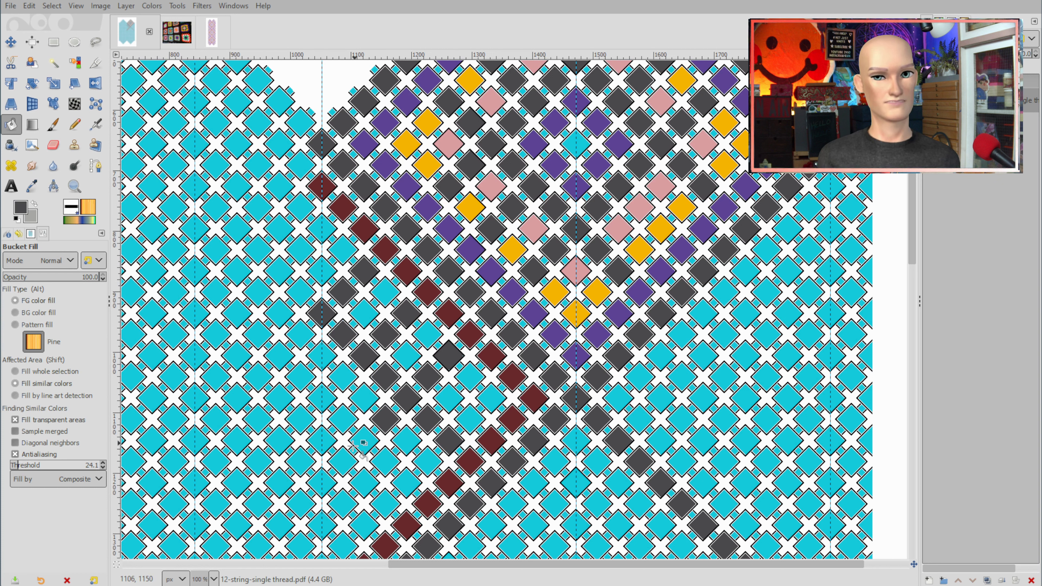
click(364, 439)
click(343, 460)
click(321, 481)
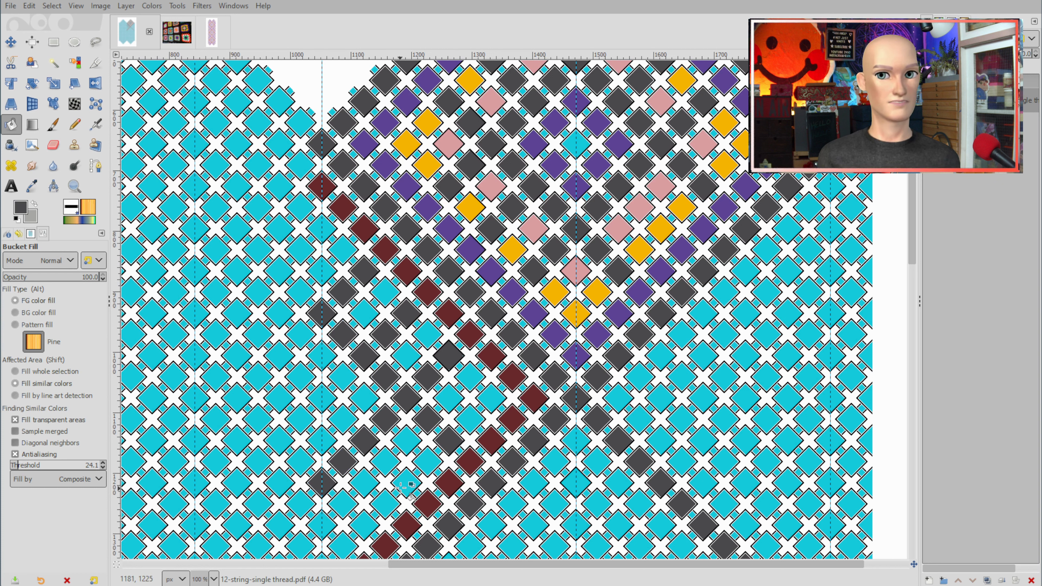
click(401, 487)
click(386, 462)
click(364, 525)
click(343, 498)
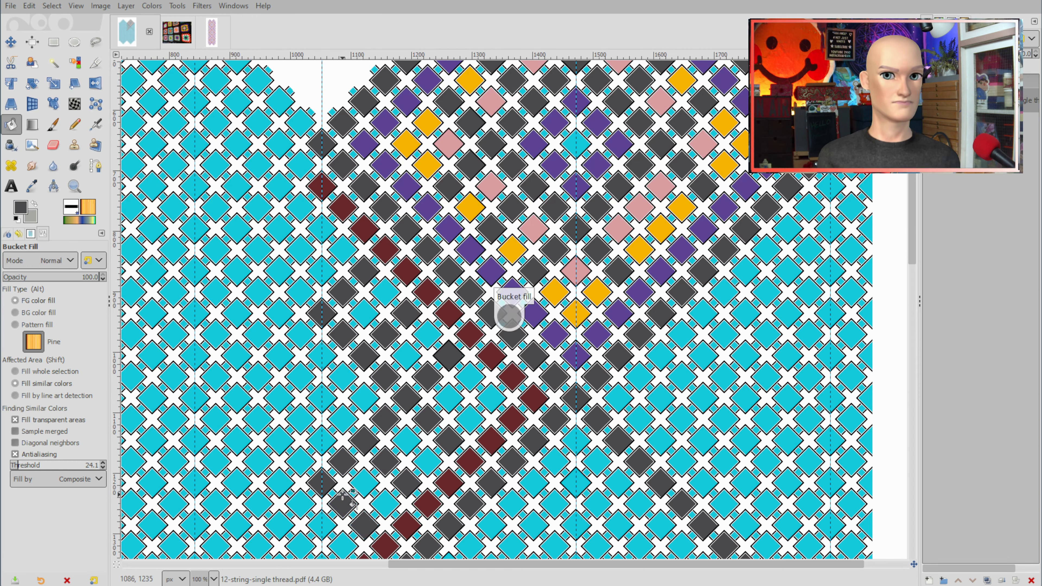
- Pick maroon from an existing diamond, fill five stripe gaps, and zoom out
scroll(386, 433, up, 3)
scroll(386, 433, down, 6)
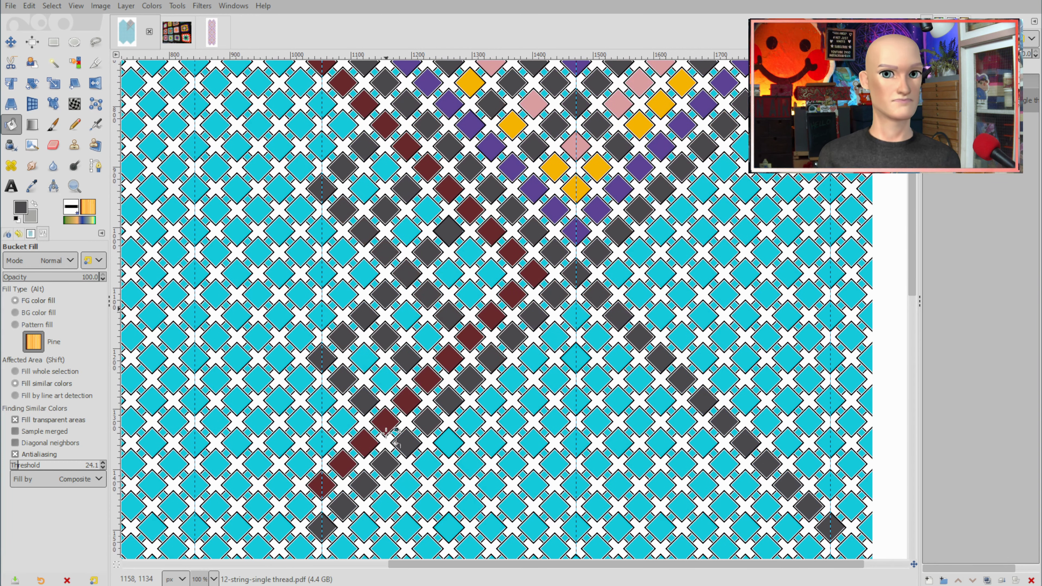
ctrl+click(534, 274)
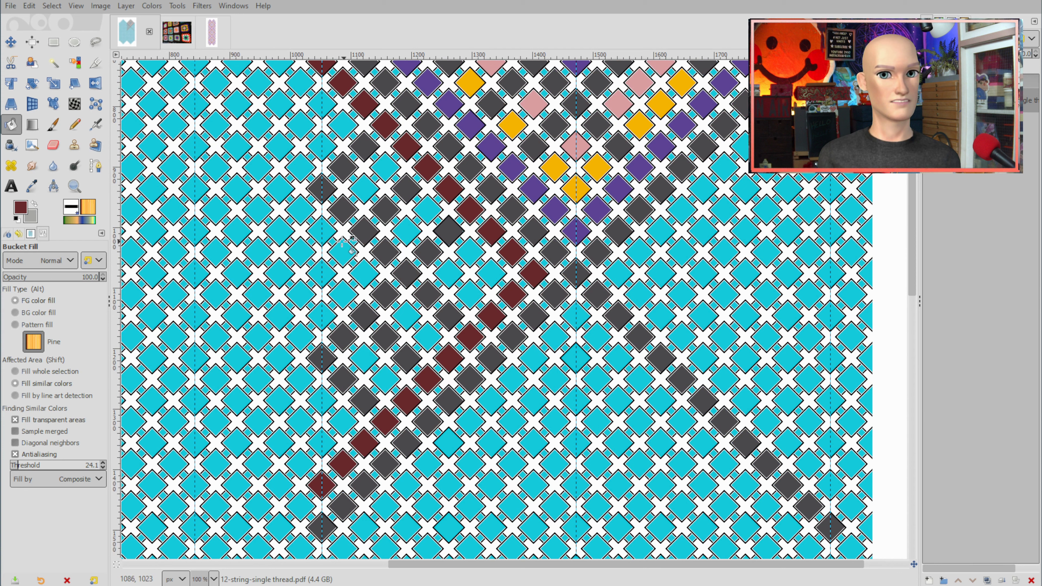
click(322, 231)
click(343, 252)
click(364, 274)
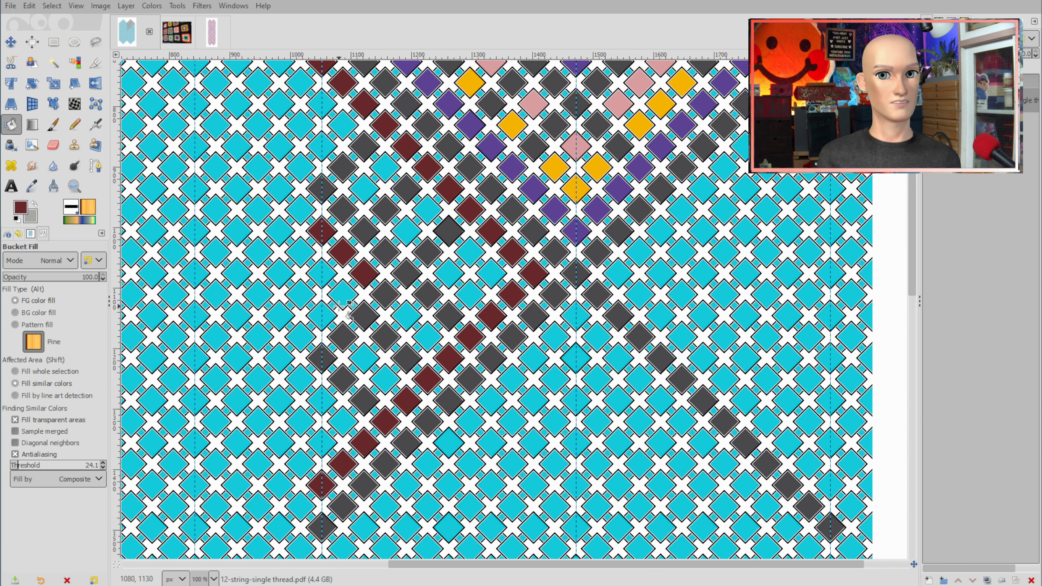
click(343, 294)
click(322, 315)
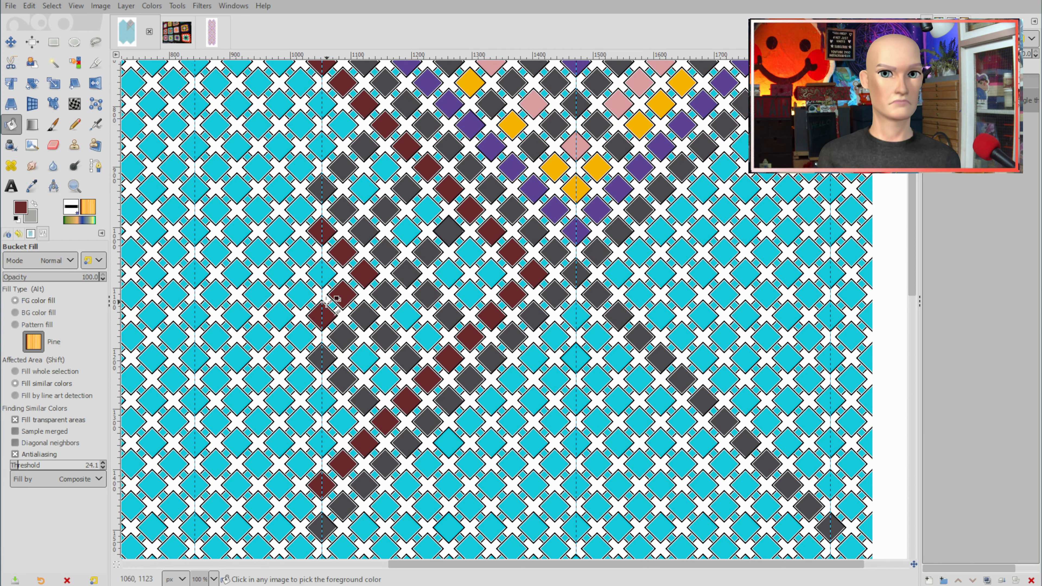
key(minus)
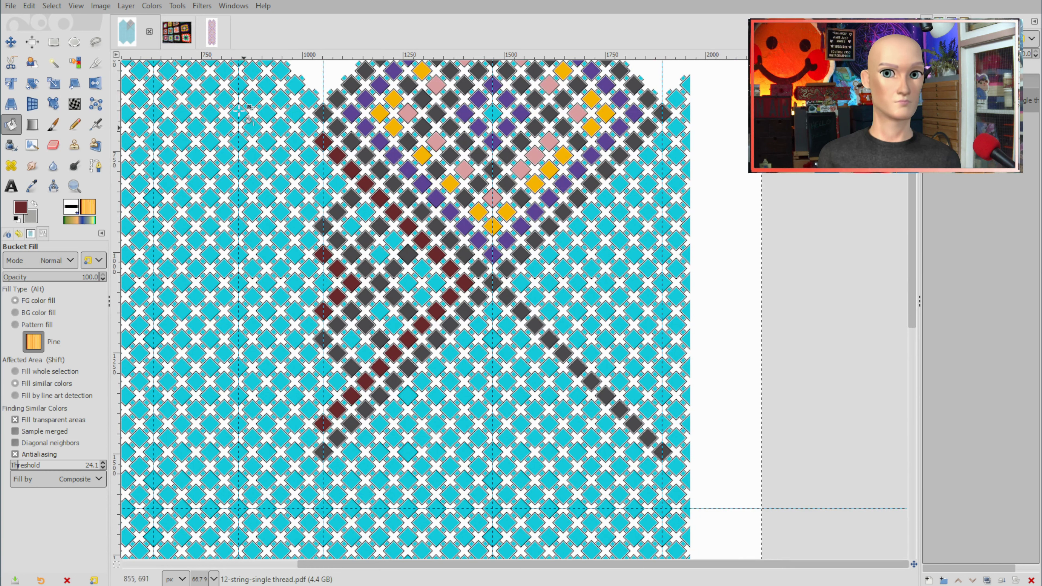
- Sample cream yarn from the crochet photo and fill four diamonds down-right
click(177, 32)
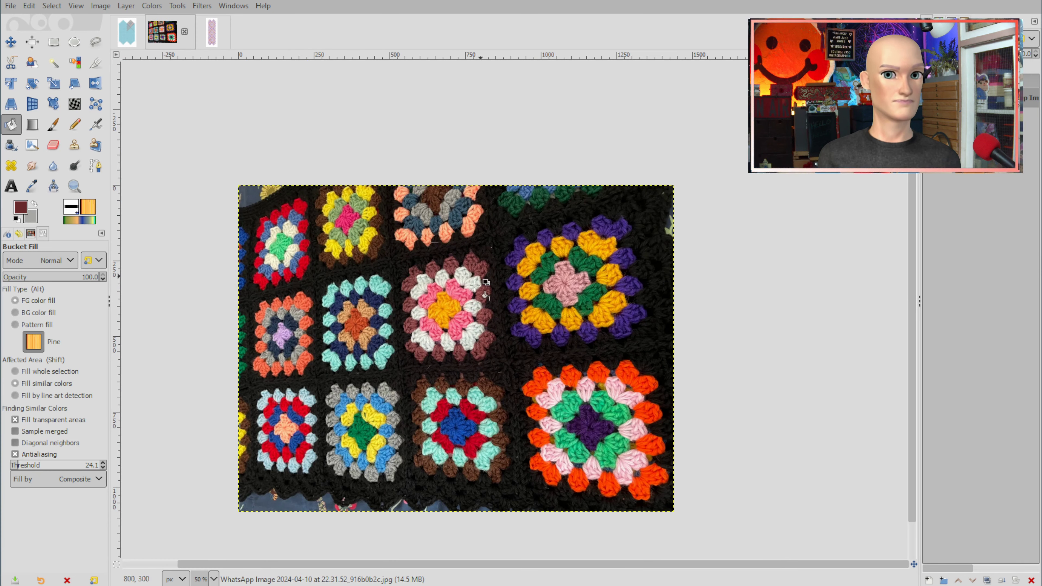
ctrl+click(462, 279)
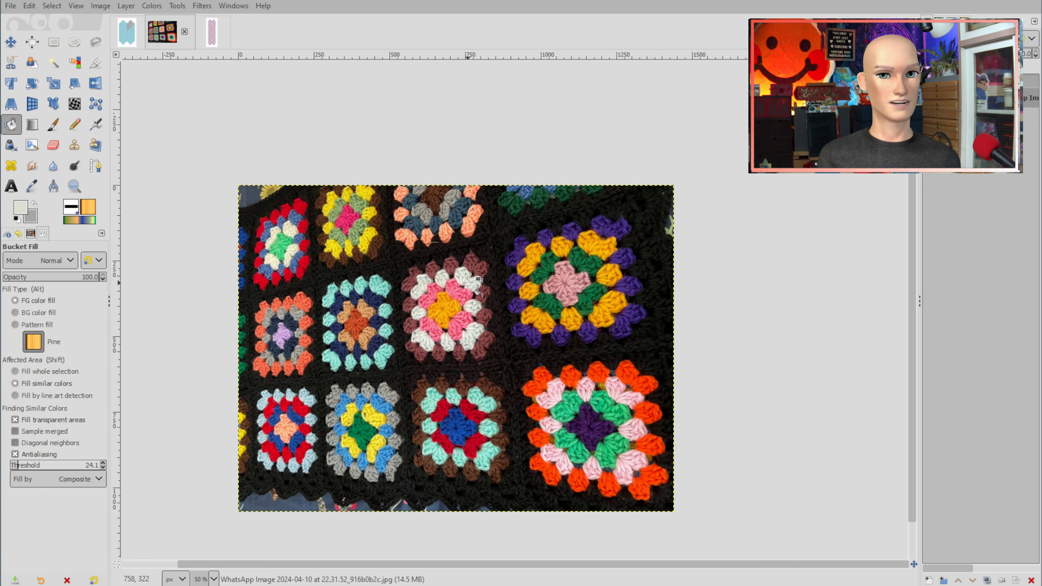
click(132, 33)
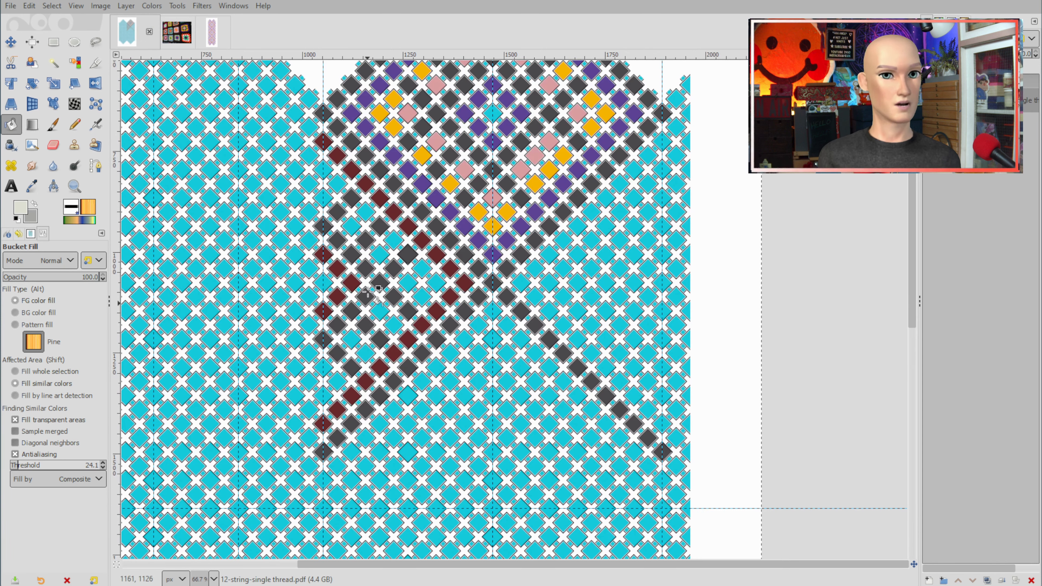
click(336, 183)
click(365, 212)
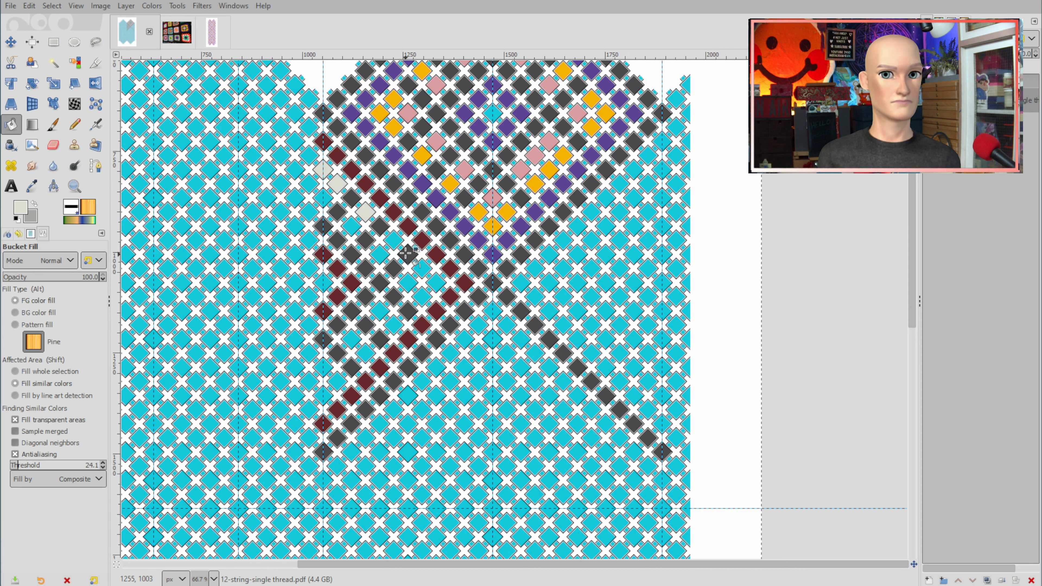
click(393, 240)
click(422, 268)
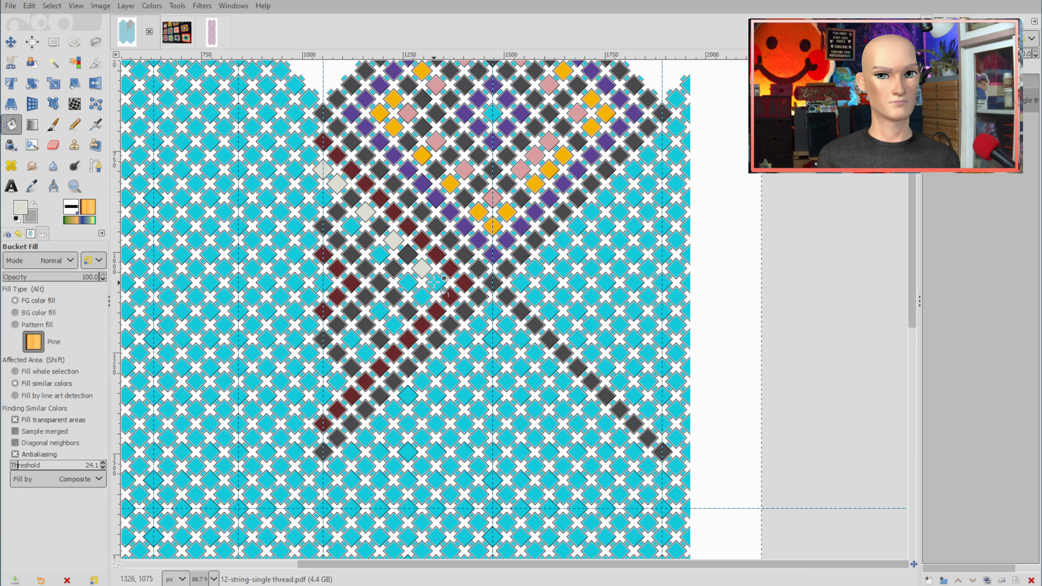
- Continue the cream diamonds down-left with six more fills to the left edge
click(436, 283)
click(421, 296)
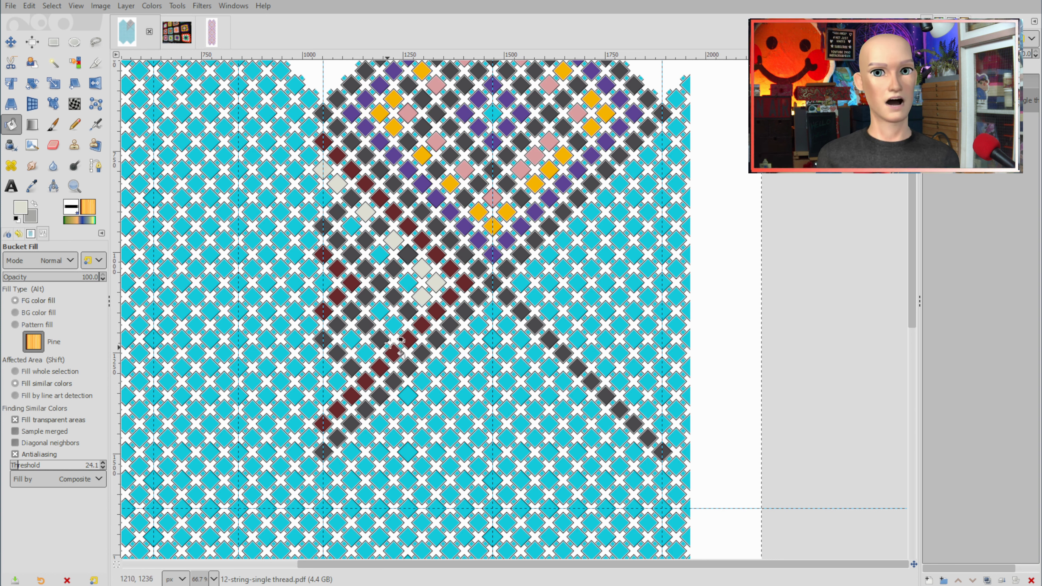
click(393, 325)
click(365, 354)
click(337, 381)
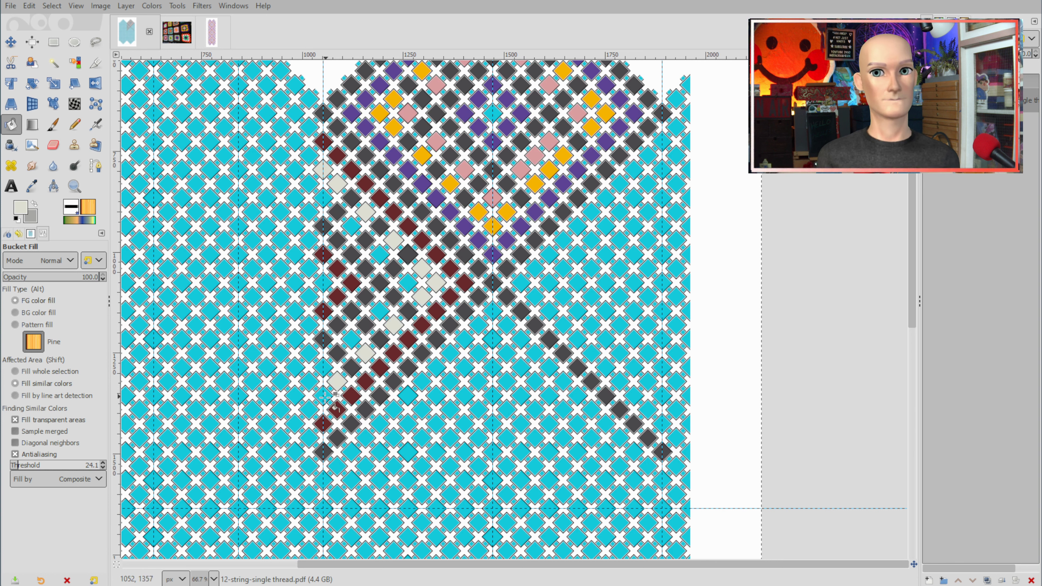
click(323, 395)
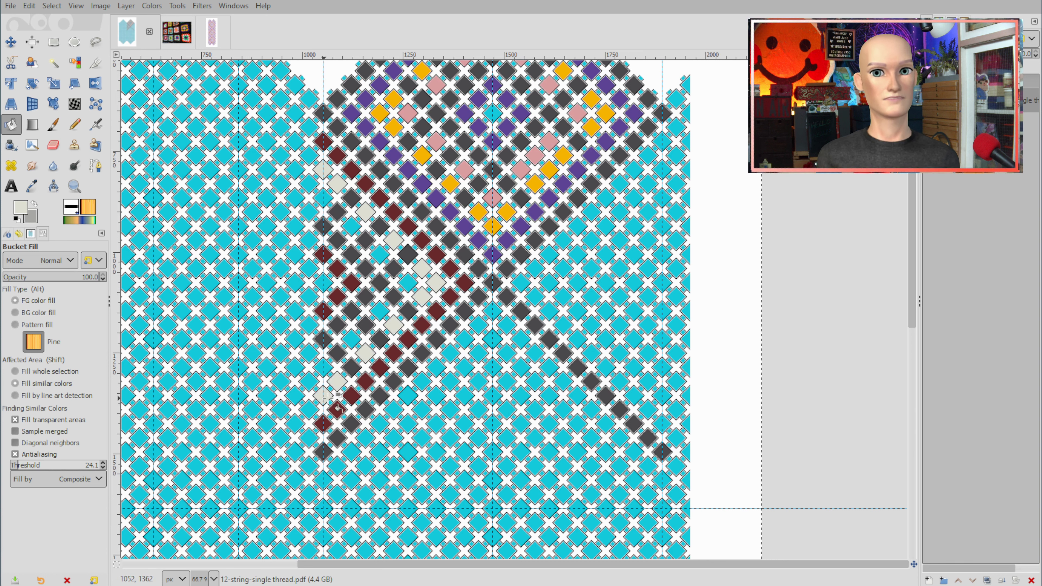
- Sample pink from the photo's flower and fill seven diamonds in a down-right, down-left zigzag
click(177, 32)
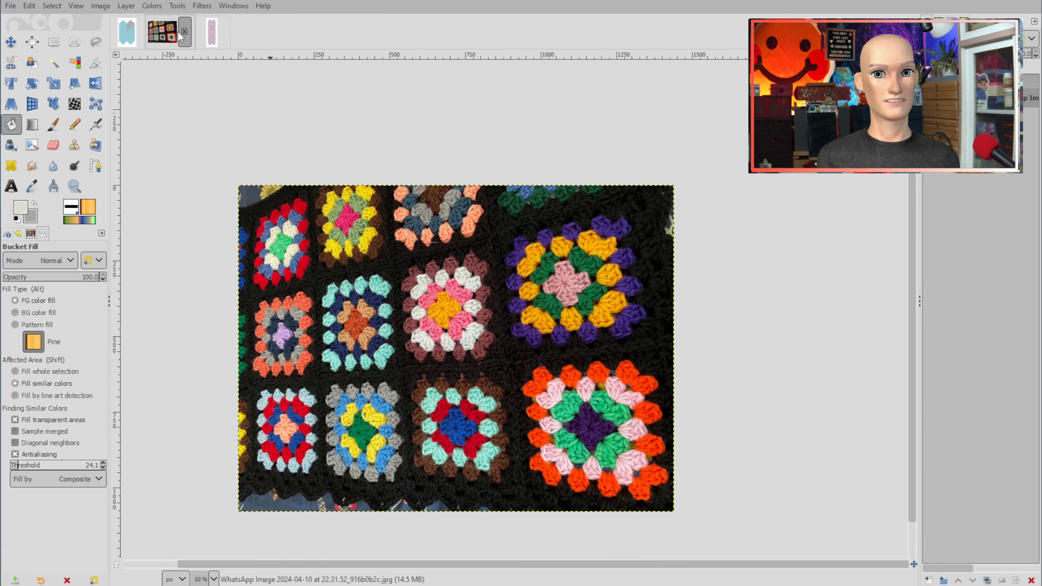
ctrl+click(451, 289)
click(126, 32)
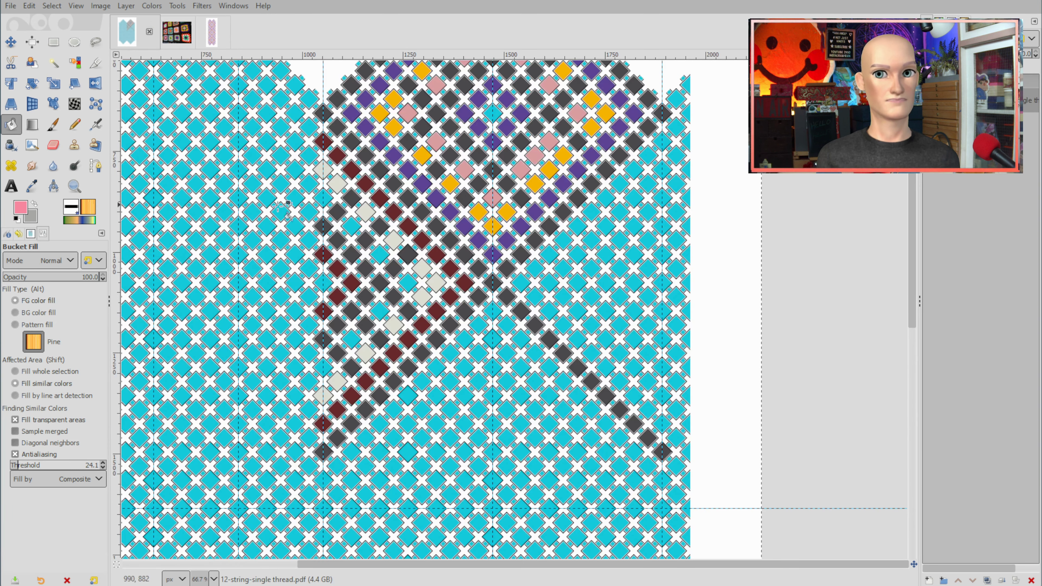
click(323, 197)
click(351, 226)
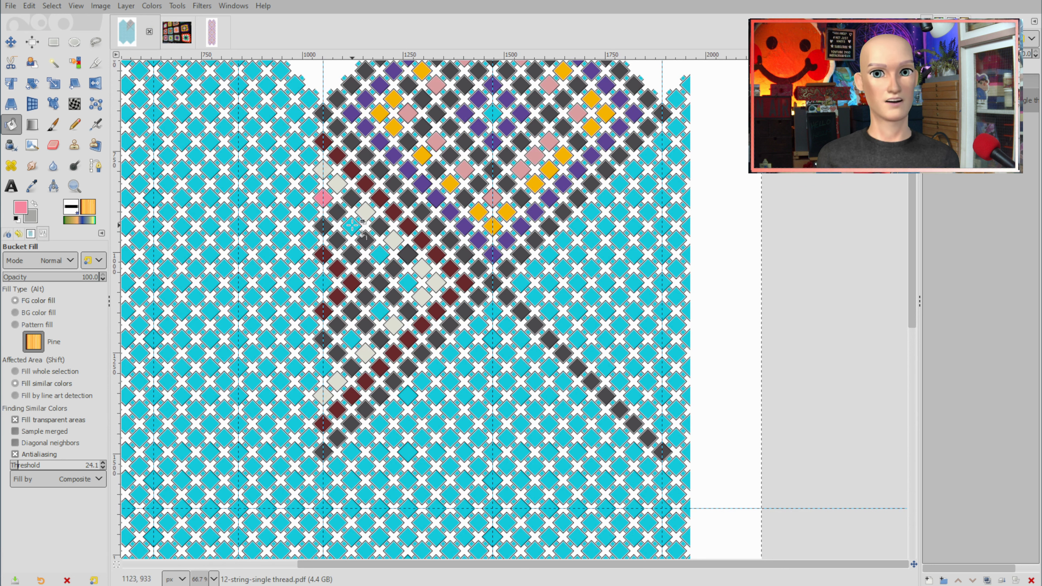
click(379, 254)
click(408, 282)
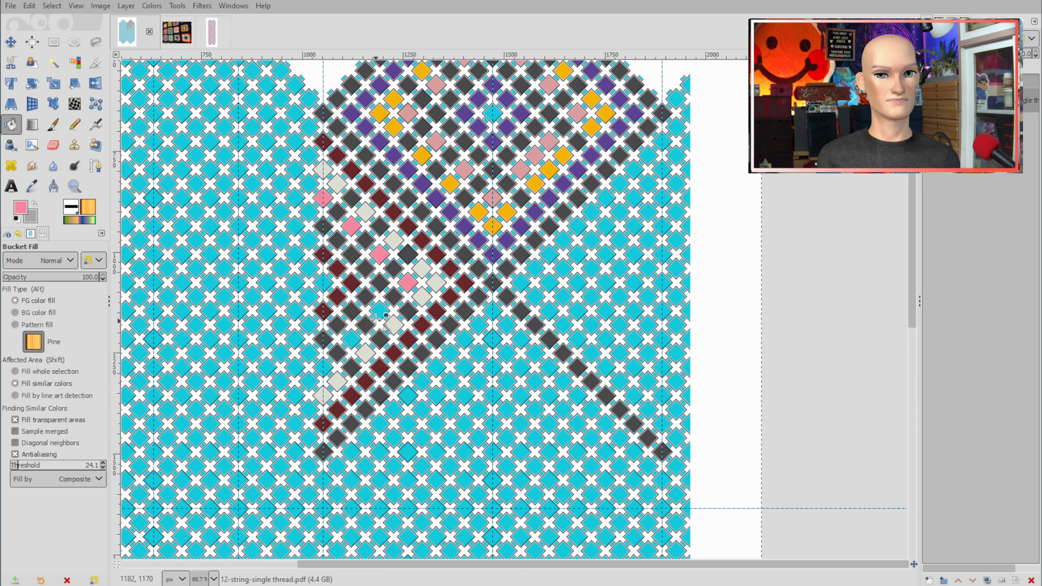
click(380, 310)
click(349, 339)
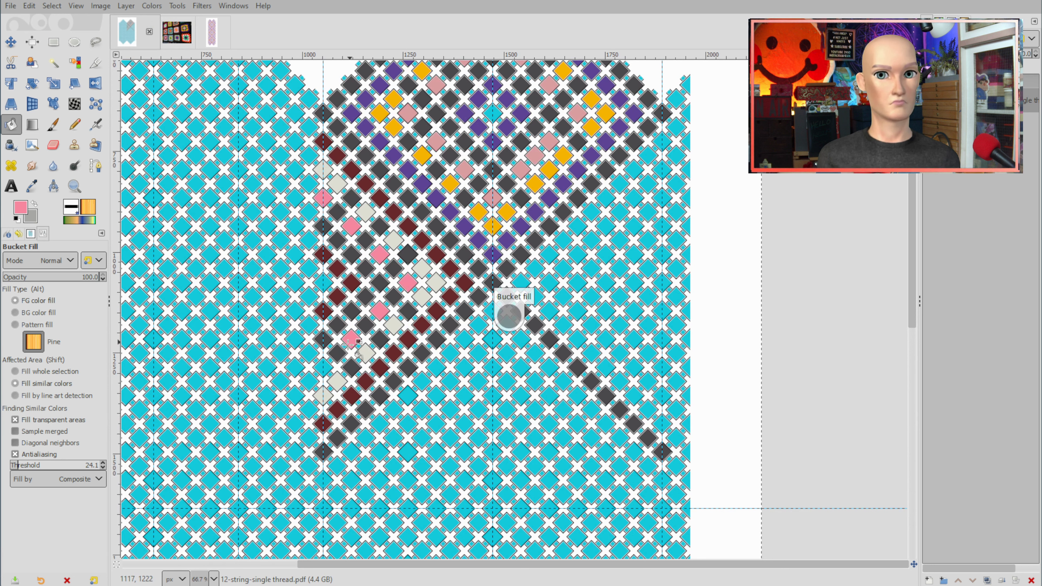
click(324, 368)
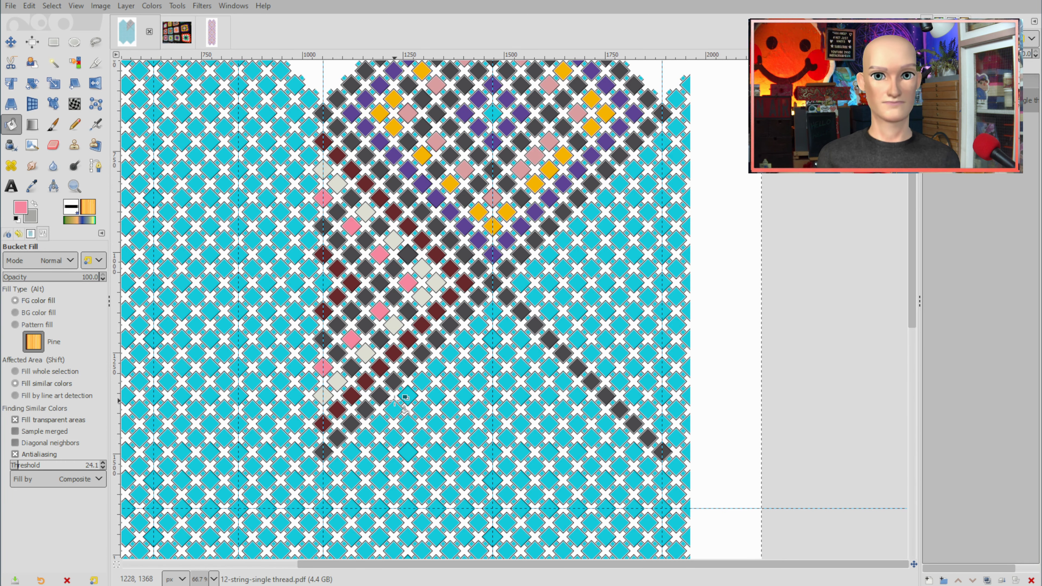
scroll(394, 400, up, 3)
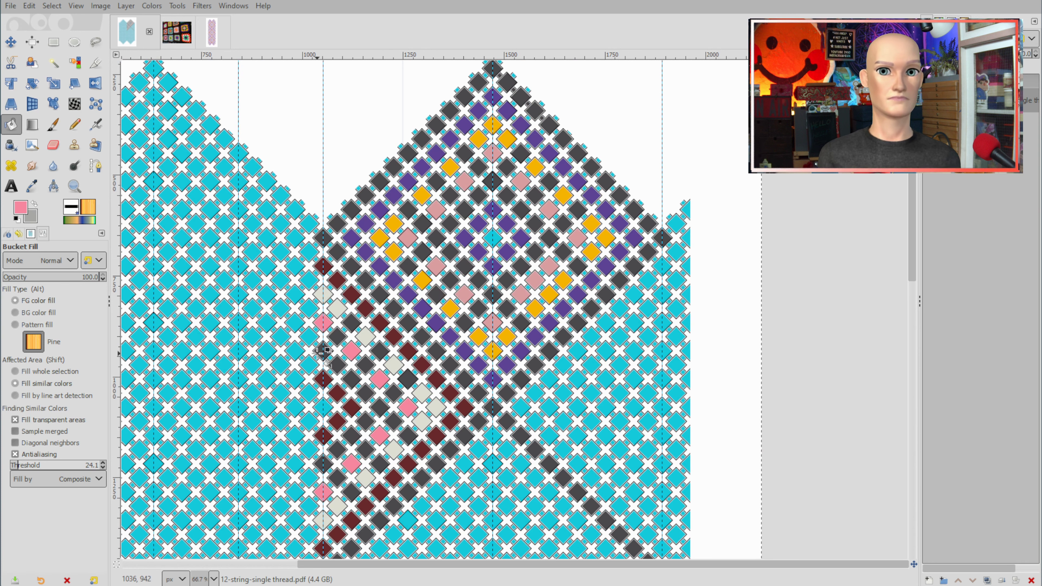
scroll(323, 351, down, 1)
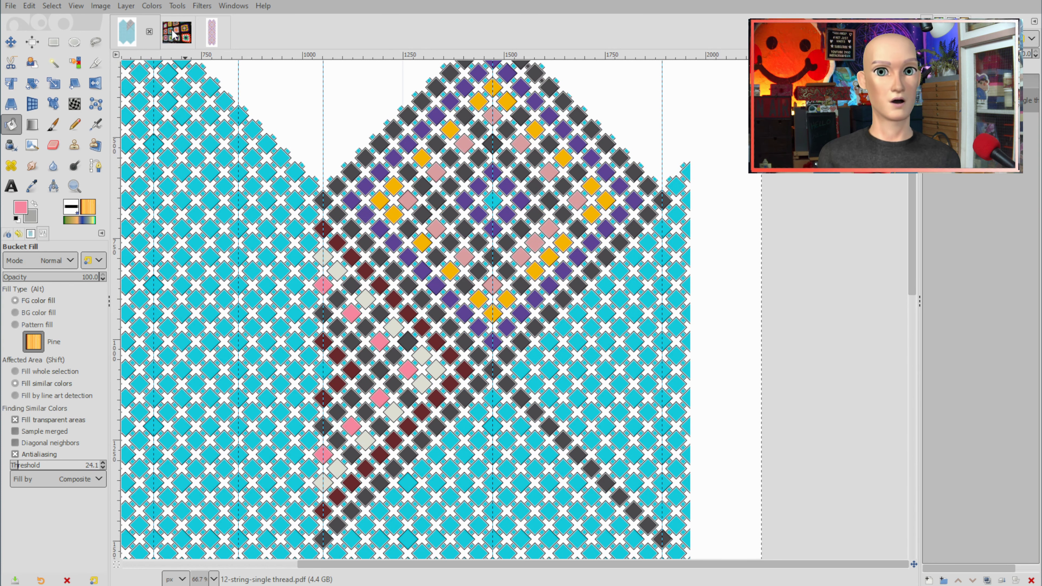
- Fill eleven right-diamond cells orange-red along a diagonal running down-left
click(176, 34)
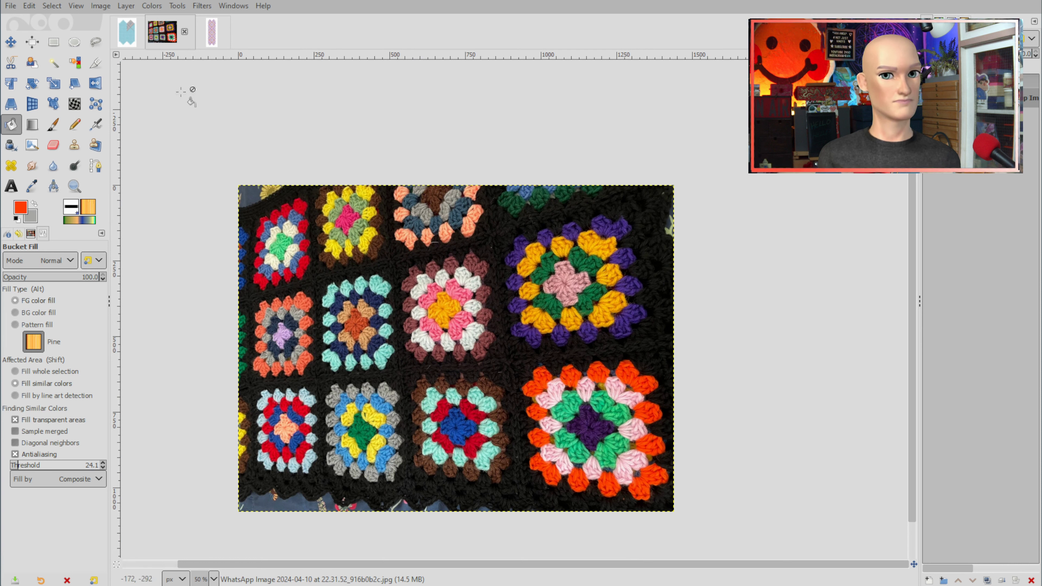
click(127, 35)
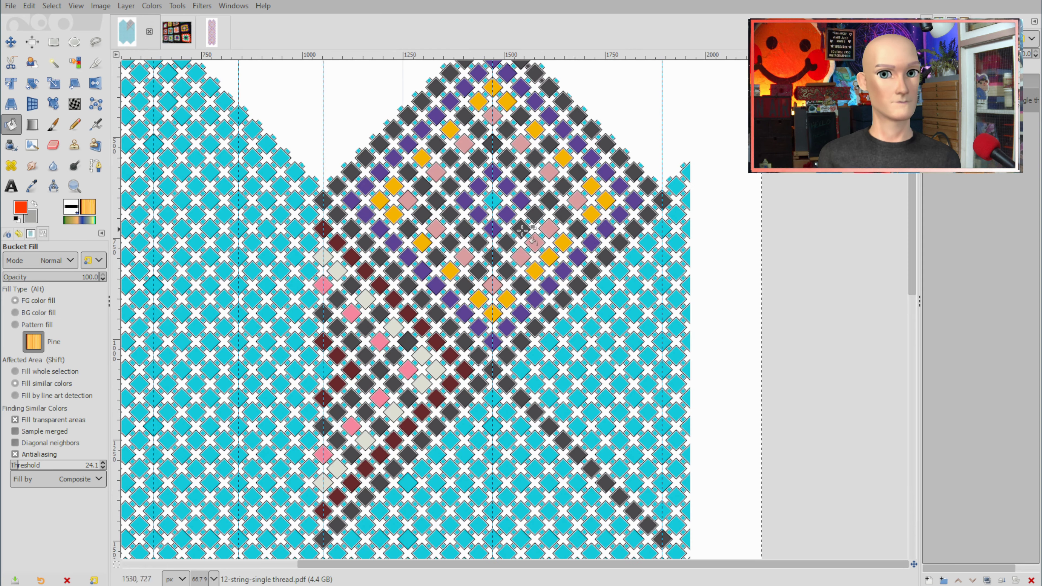
click(661, 229)
click(648, 242)
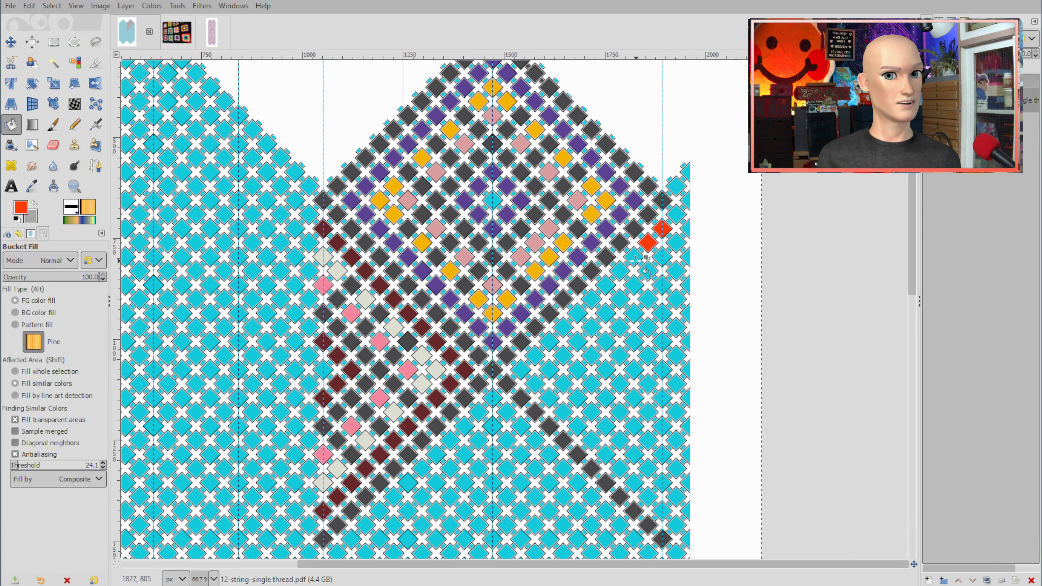
click(634, 256)
click(619, 271)
click(606, 285)
click(591, 299)
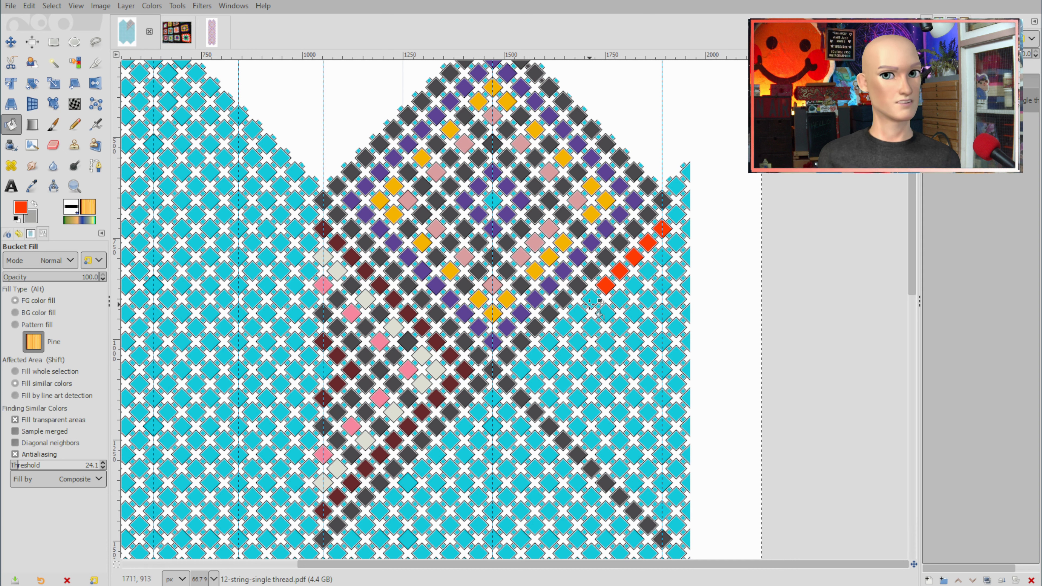
click(578, 314)
click(564, 328)
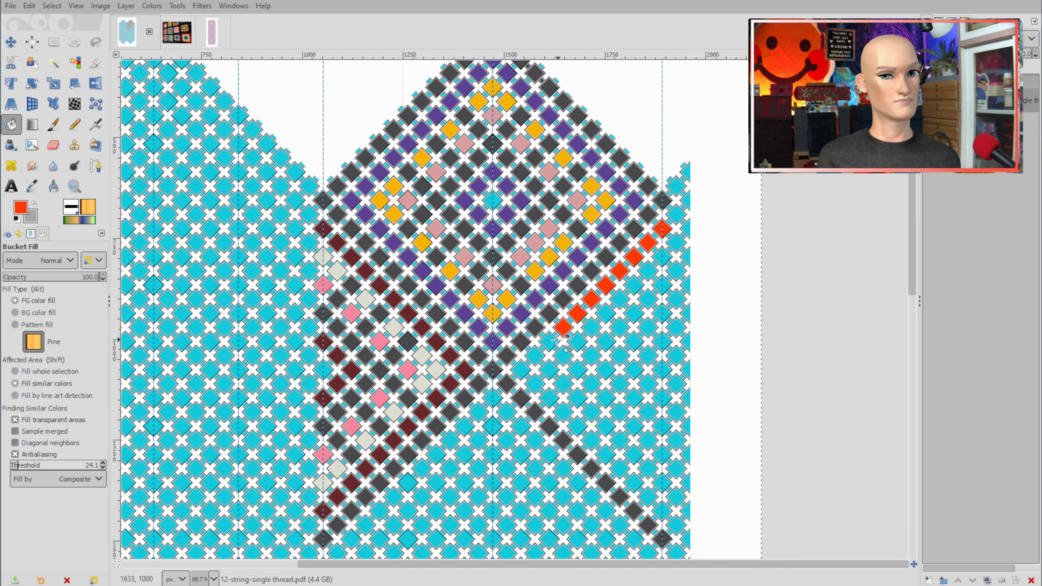
click(550, 342)
click(536, 356)
click(521, 369)
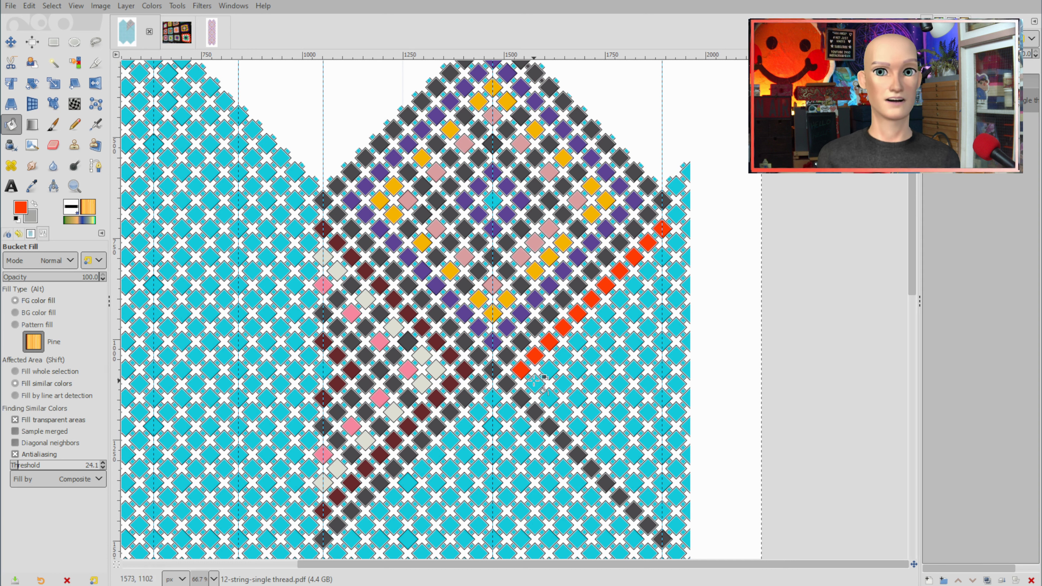
- Continue the orange-red diagonal down-right with ten more diamonds to the bottom
click(535, 383)
click(549, 398)
click(563, 412)
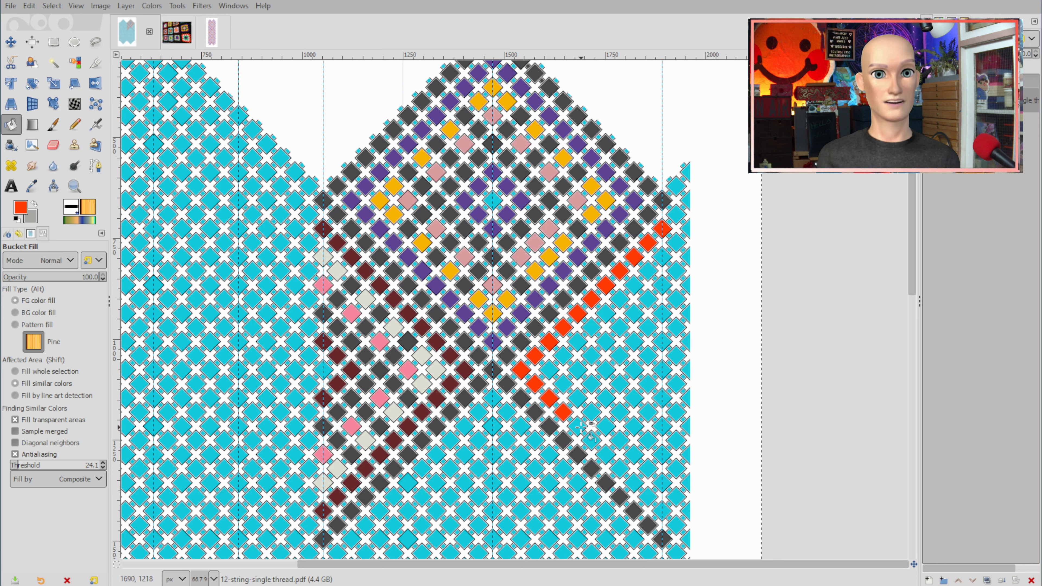
click(578, 426)
click(592, 441)
click(605, 455)
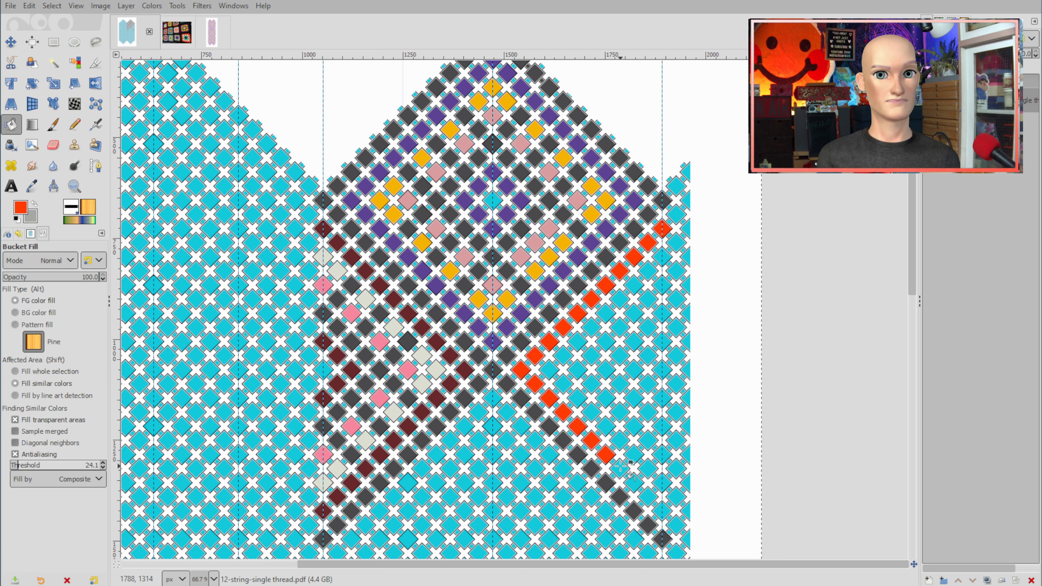
click(620, 469)
click(634, 483)
click(648, 497)
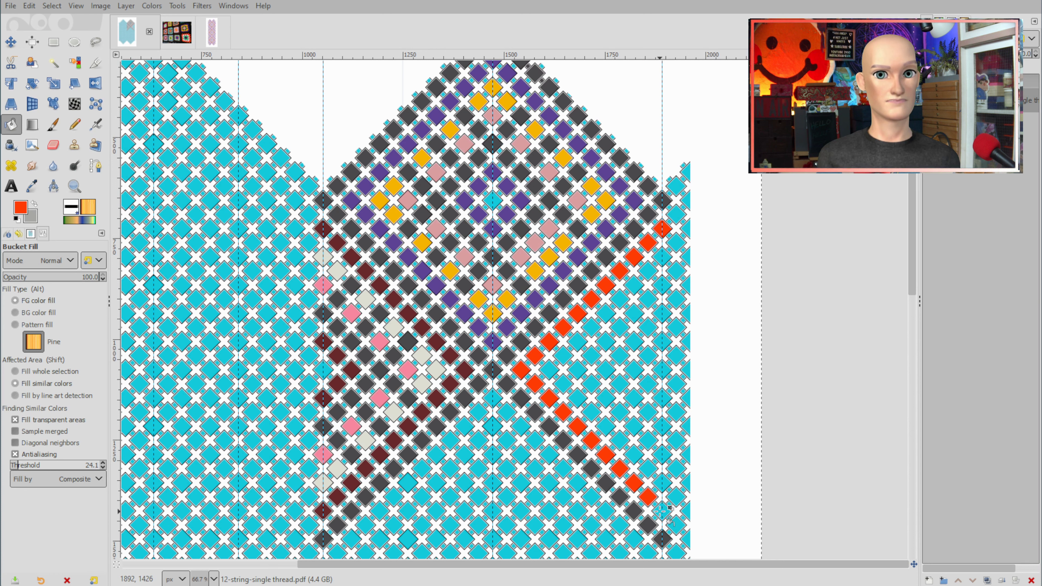
click(662, 511)
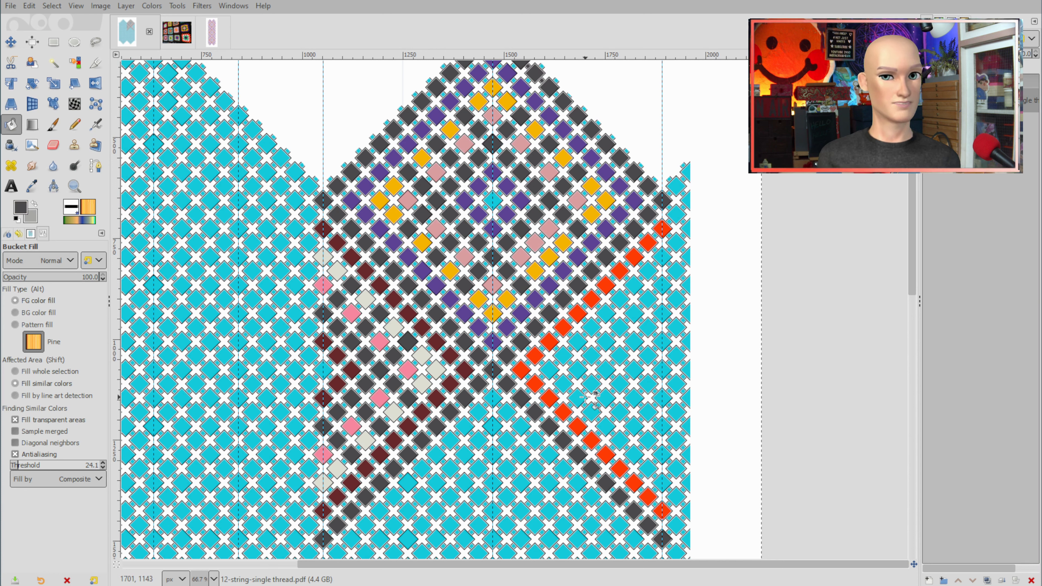
- Fill cyan diamonds dark grey inside the orange-red band, undoing one misplaced fill
click(578, 397)
click(591, 383)
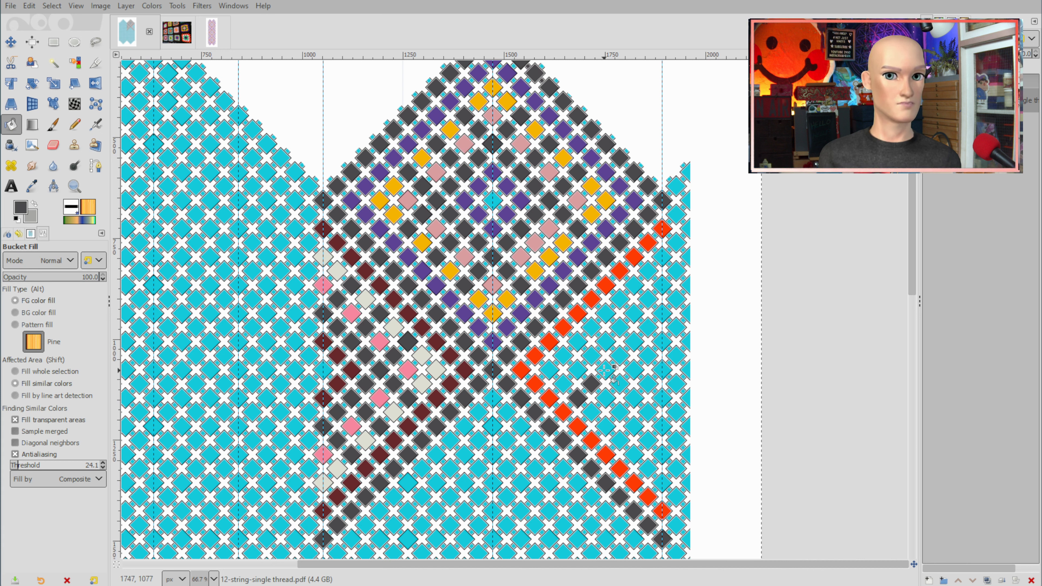
click(606, 370)
click(591, 356)
click(578, 341)
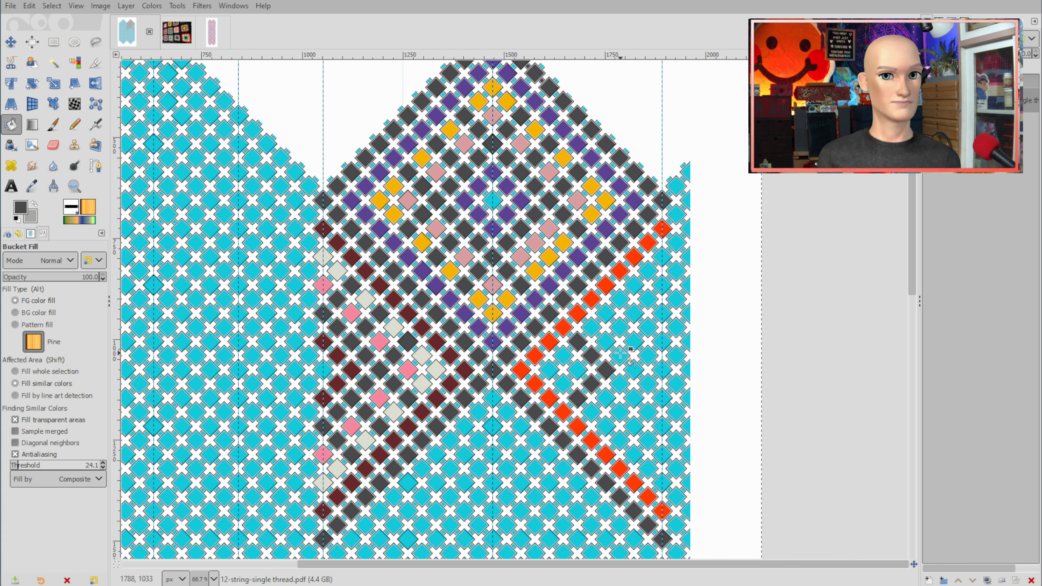
click(619, 356)
key(ctrl+z)
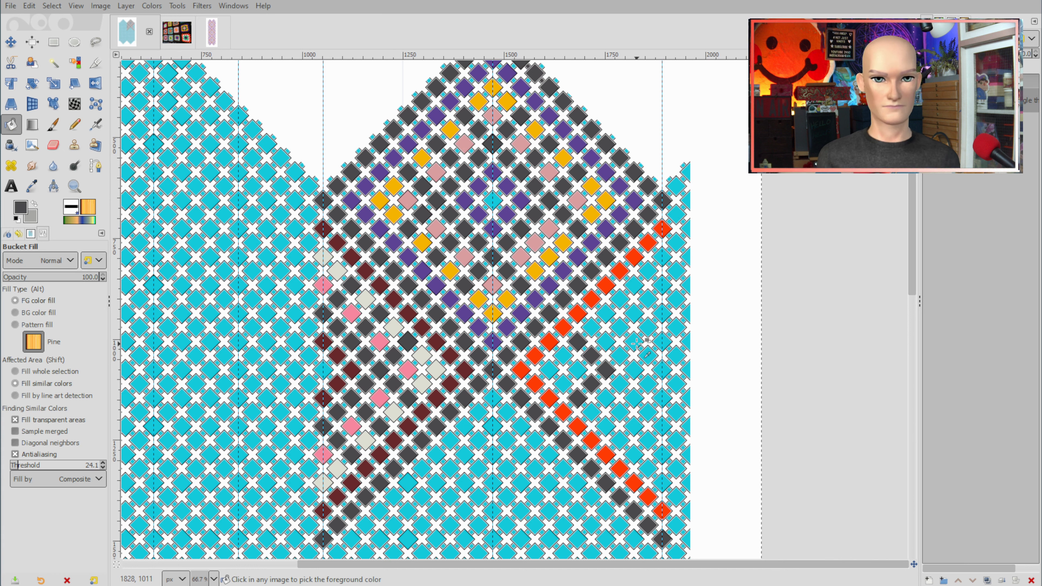
click(634, 341)
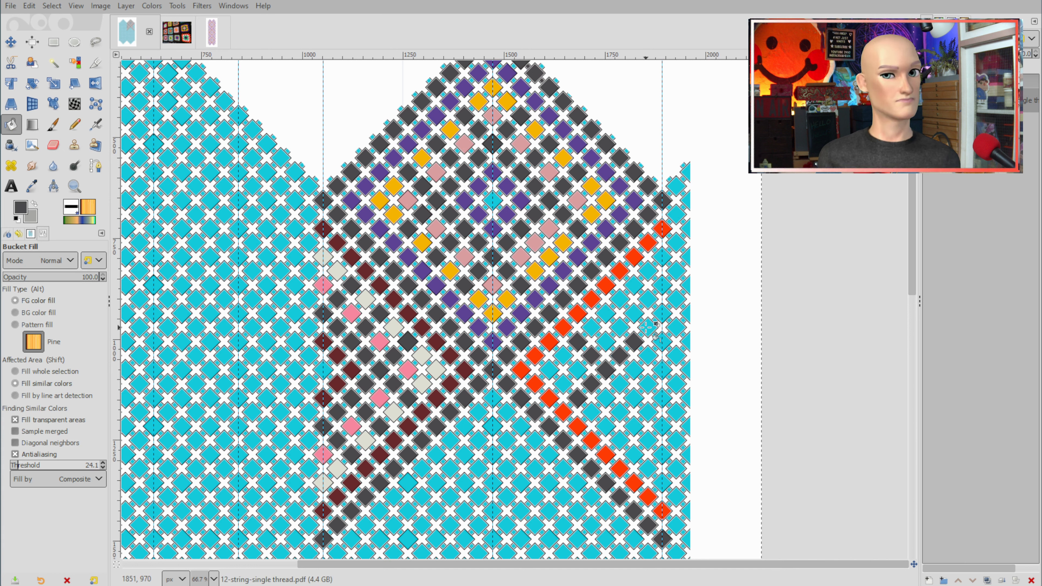
click(647, 327)
click(663, 314)
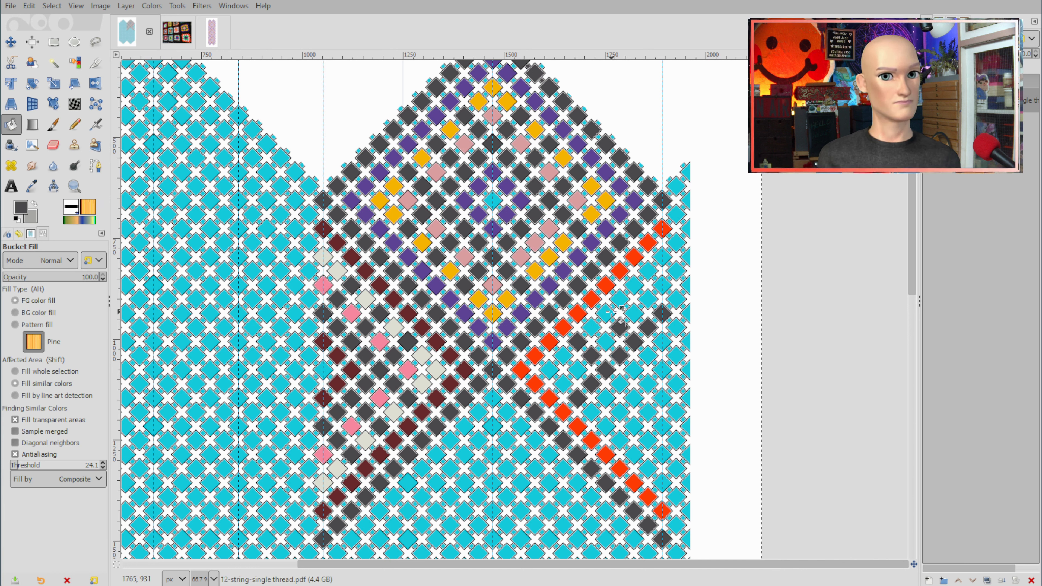
click(648, 300)
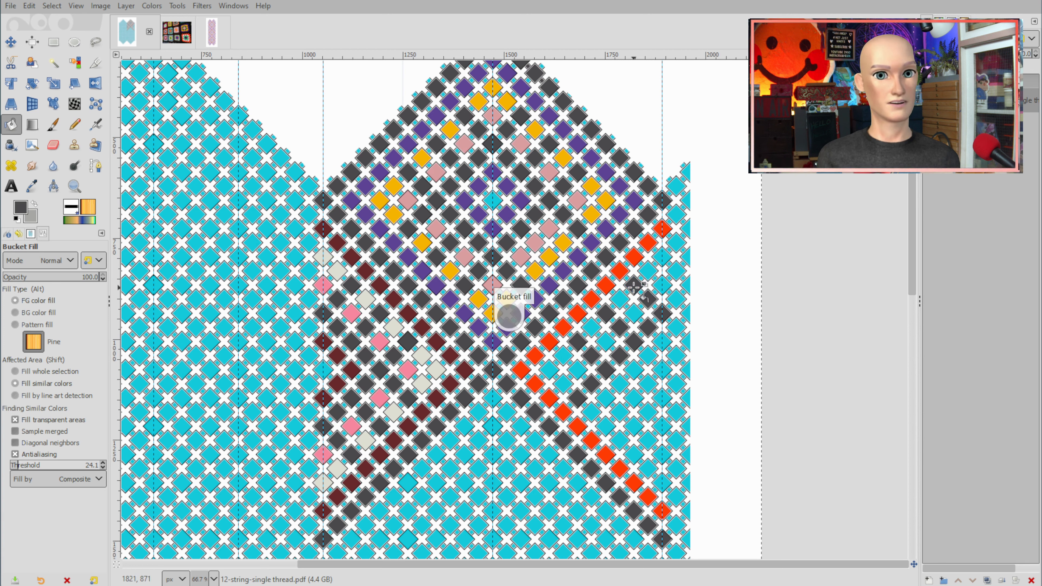
- Fill six lower-right cyan diamonds dark grey
click(634, 397)
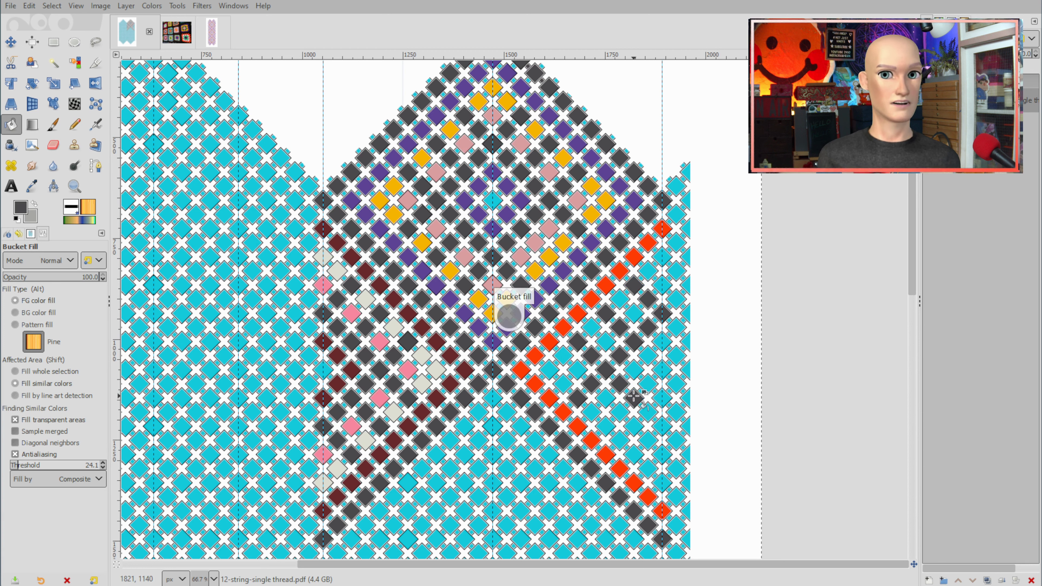
click(648, 412)
click(662, 426)
click(620, 414)
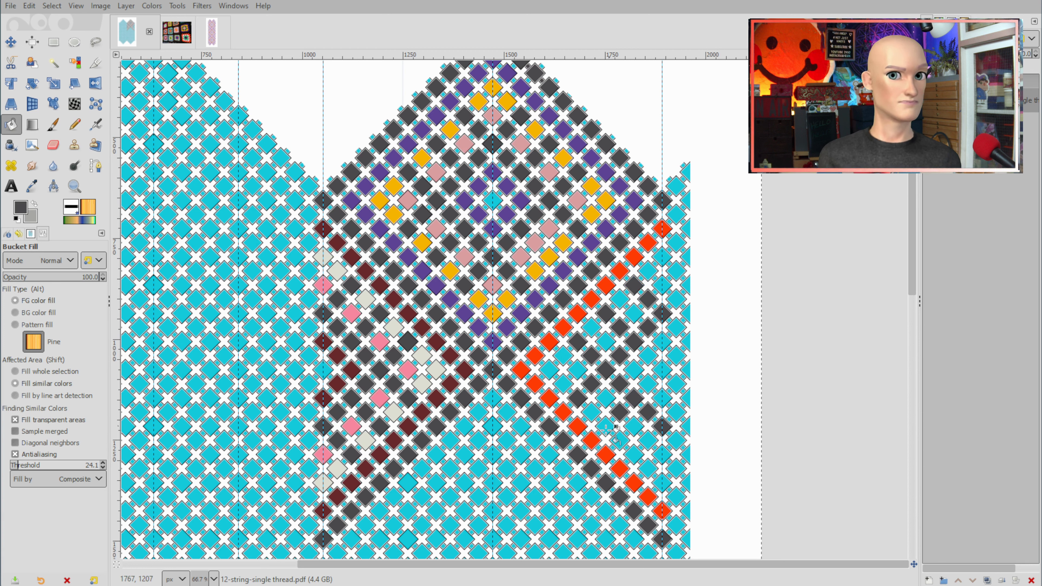
click(648, 440)
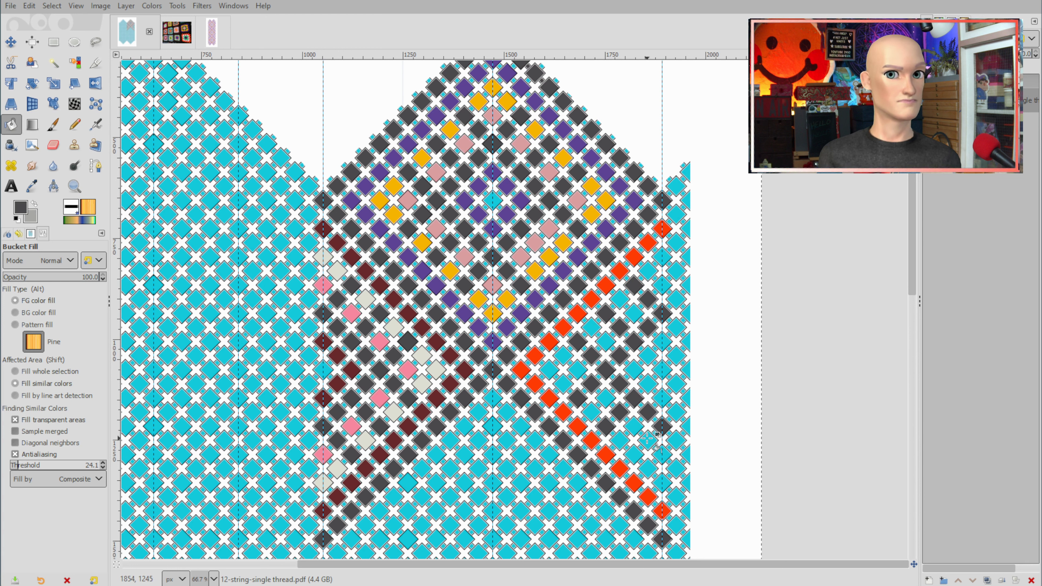
click(634, 454)
- Pick orange-red from a diamond, fill five more cells, then view the crochet photo
ctrl+click(605, 286)
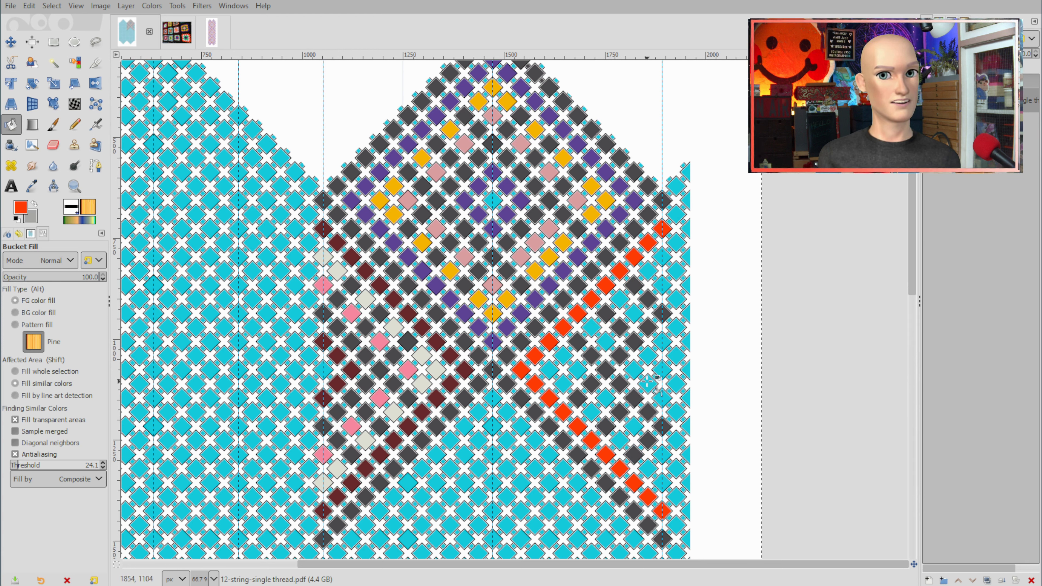
click(662, 398)
click(648, 383)
click(634, 370)
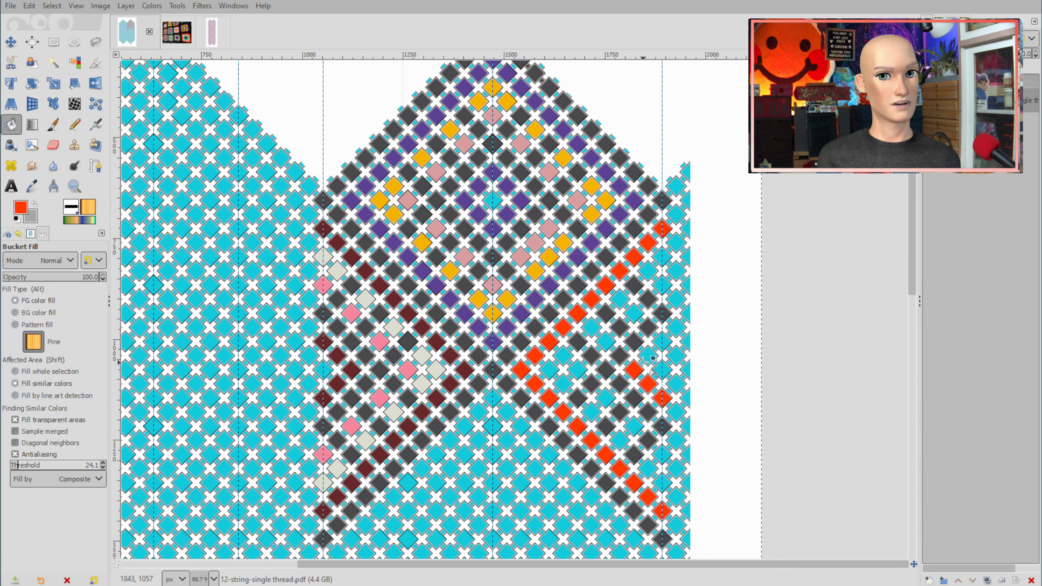
click(649, 354)
click(662, 341)
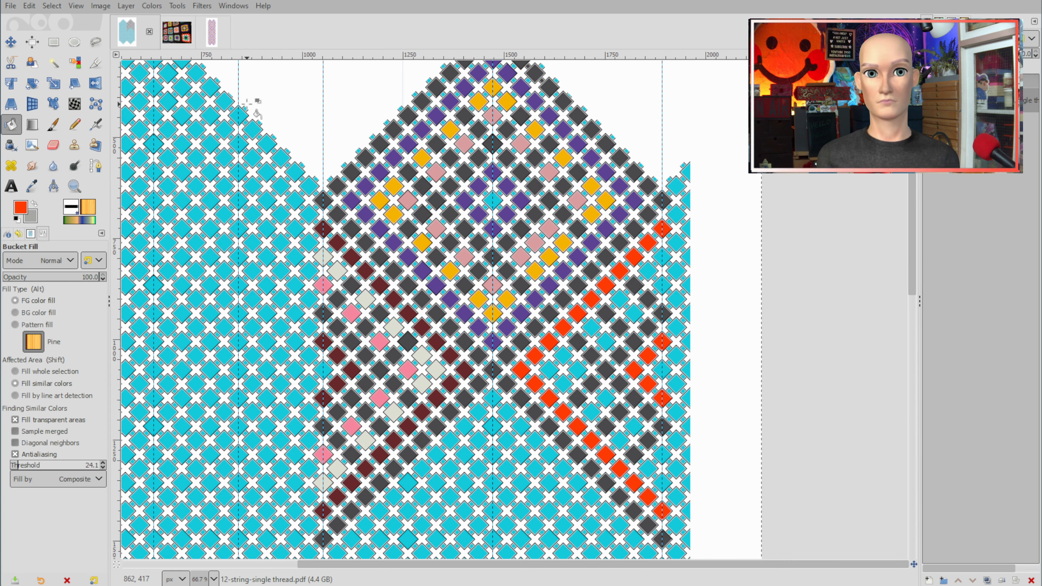
click(177, 31)
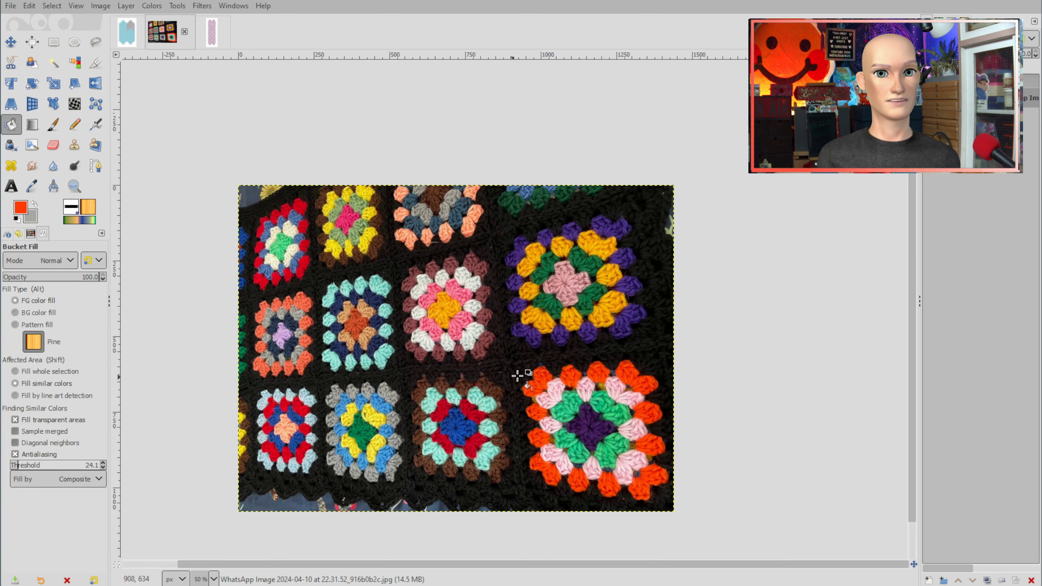
- Fill a row of cyan diamonds inside the orange-red diamond pink
click(136, 37)
click(661, 257)
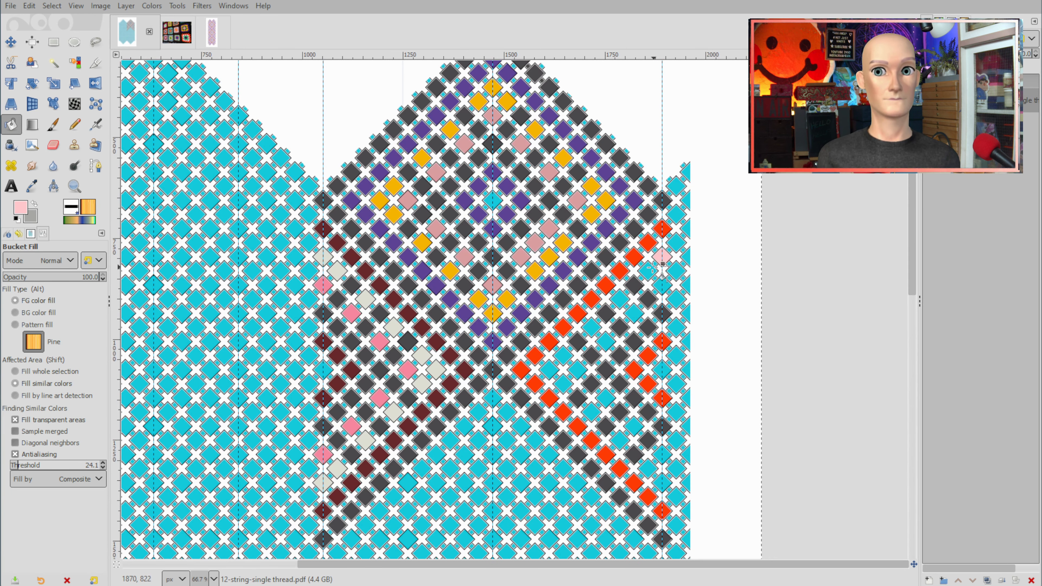
click(648, 271)
click(621, 298)
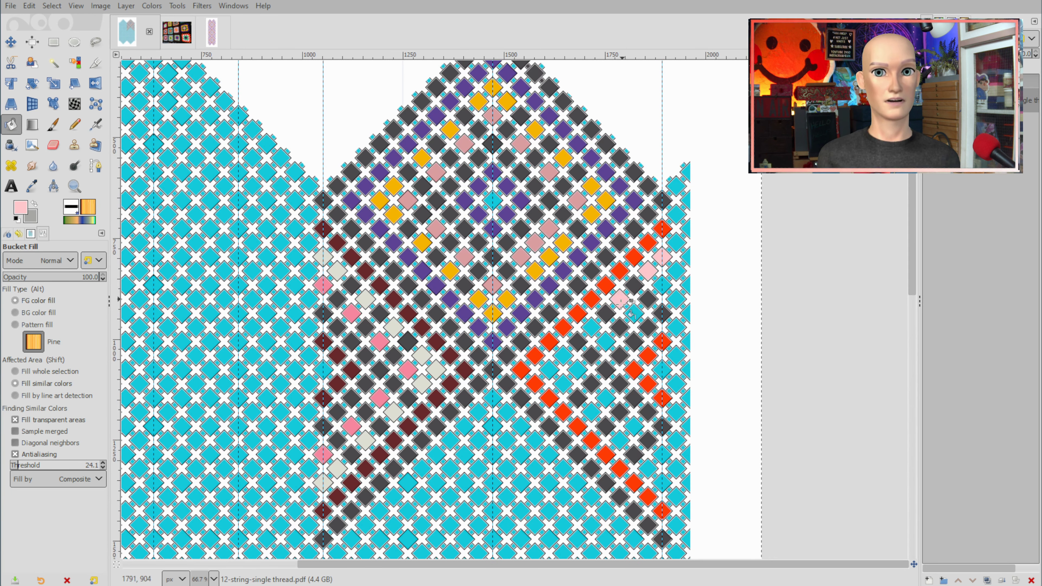
click(592, 327)
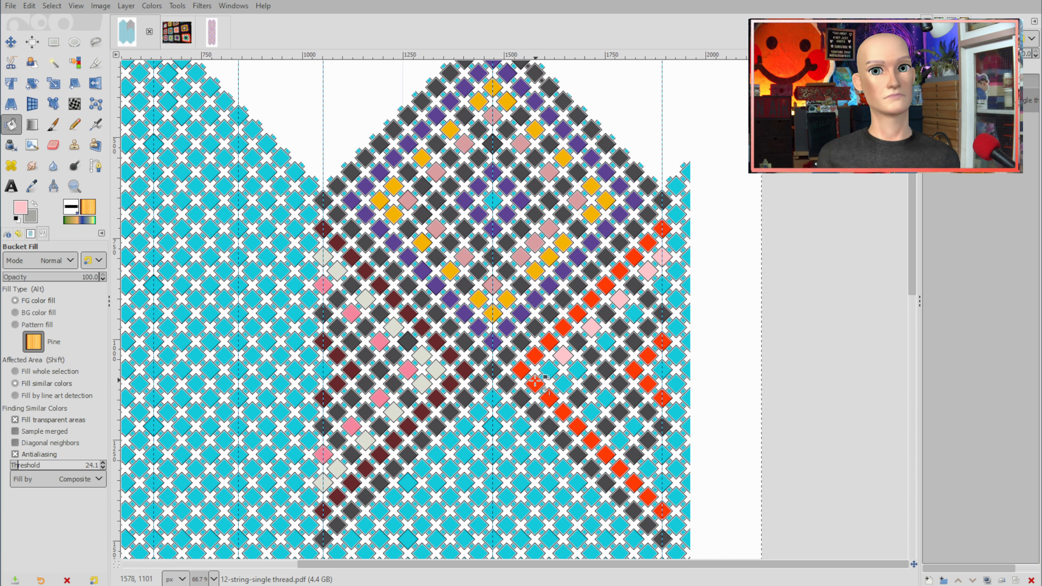
click(550, 369)
click(564, 382)
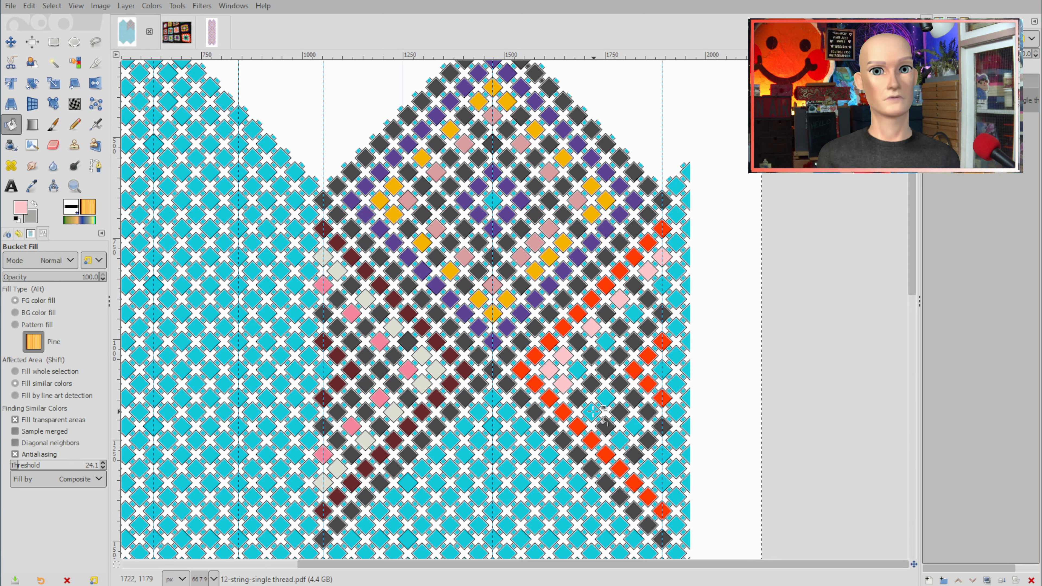
click(619, 440)
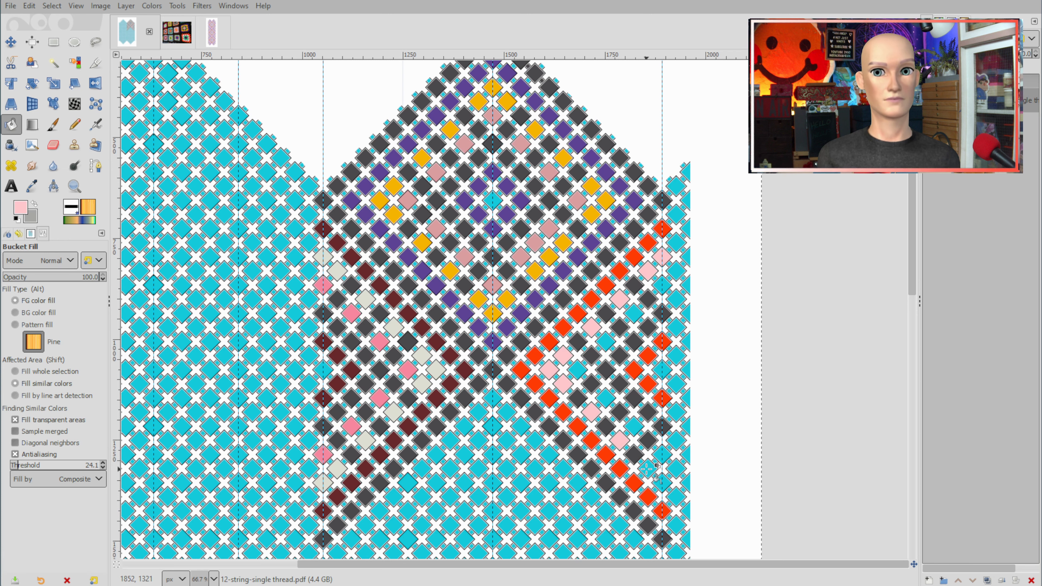
click(648, 468)
click(659, 481)
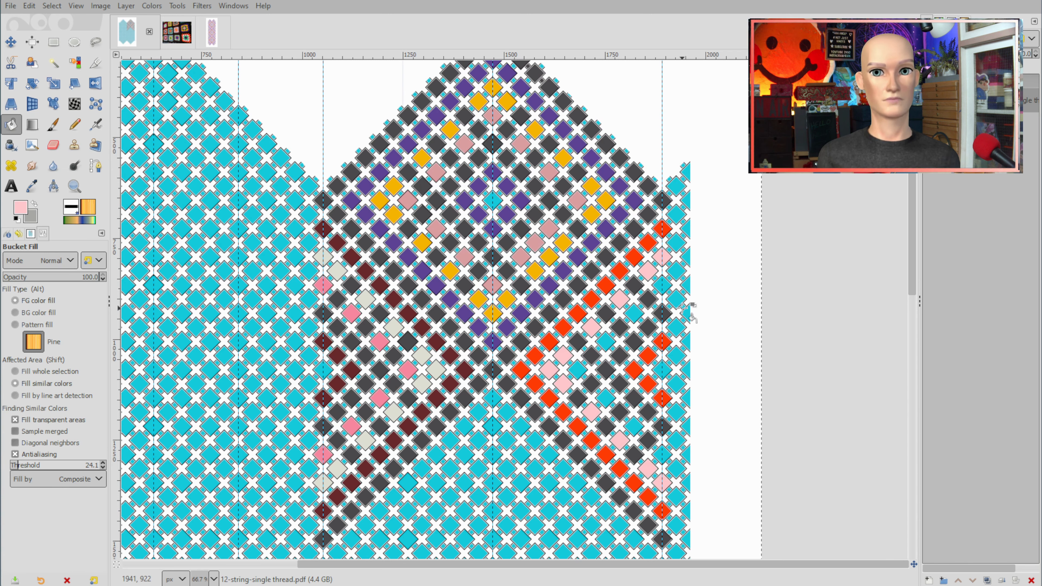
- Check the crochet photo, then fill a diagonal of six diamonds green
click(181, 39)
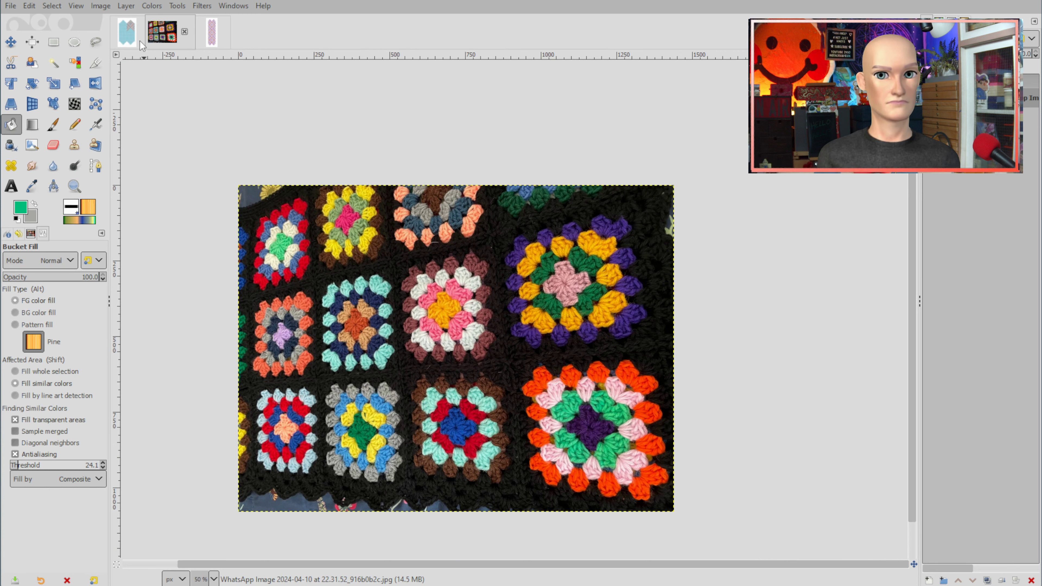
click(125, 41)
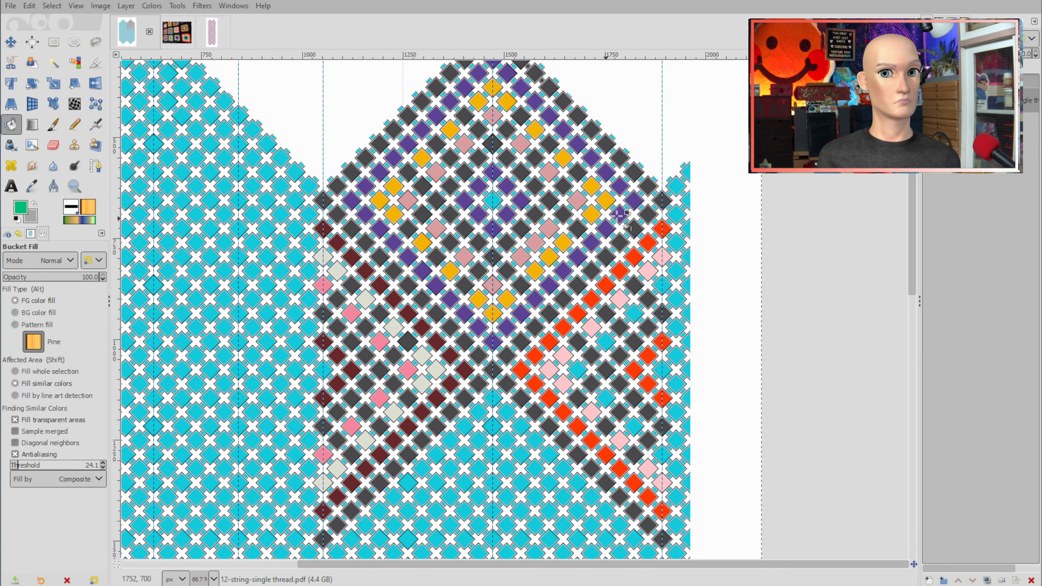
click(662, 285)
click(634, 313)
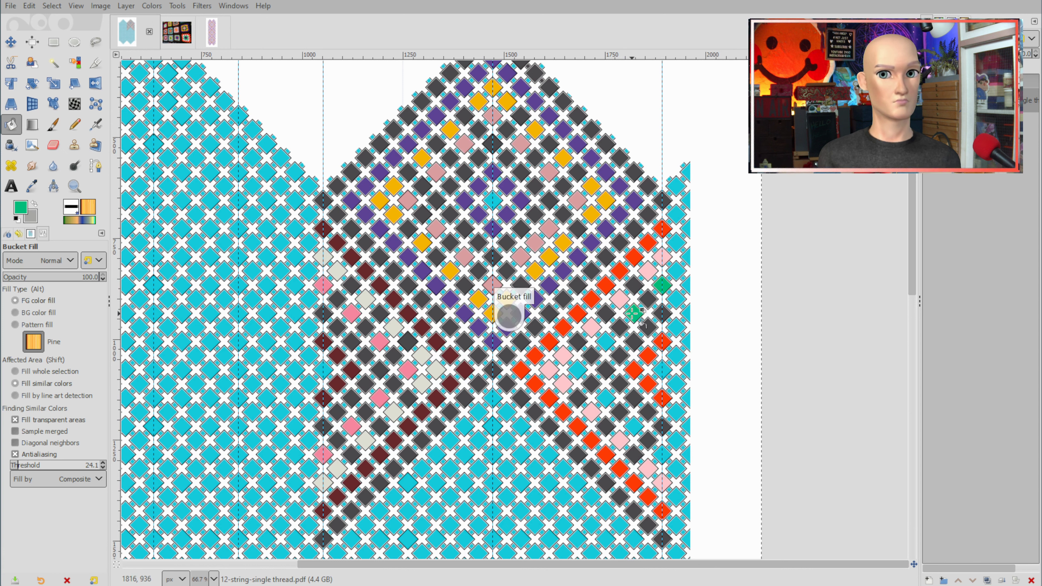
click(606, 340)
click(578, 370)
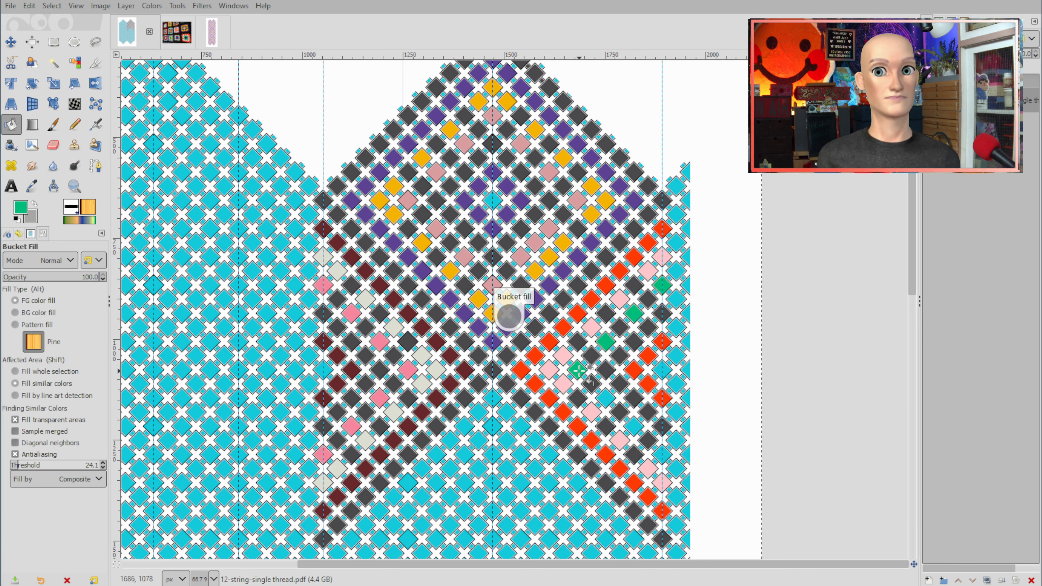
click(606, 397)
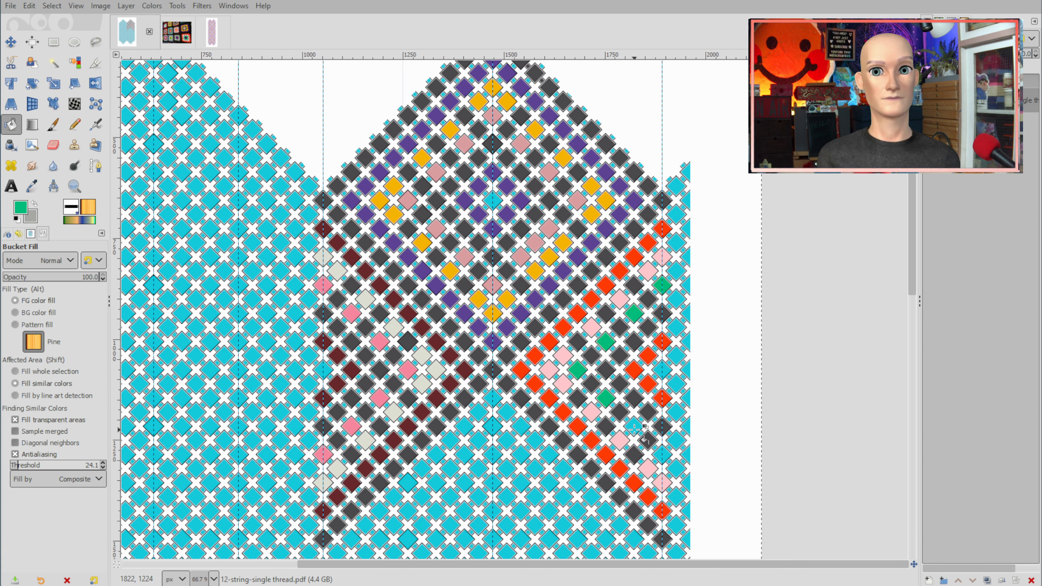
click(662, 454)
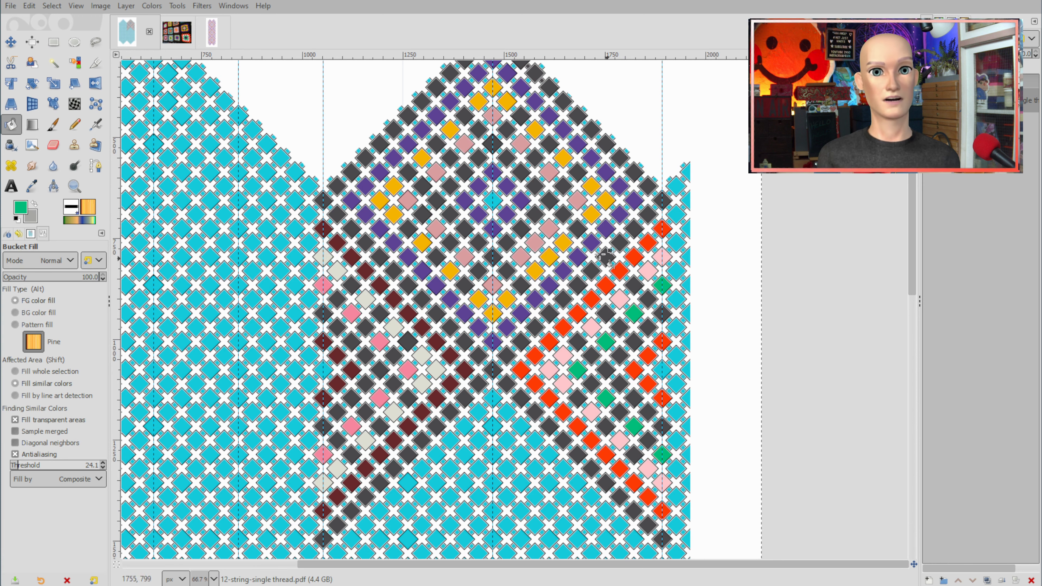
- Copy an 840 × 1570 px rectangle around the recoloured right diamond motif
ctrl+scroll(501, 257, down, 2)
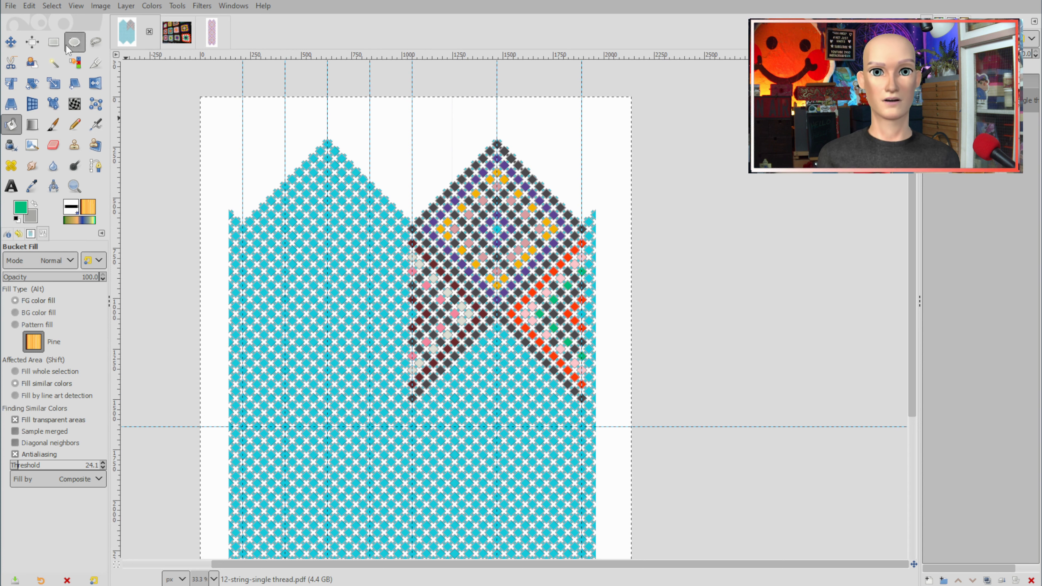
click(53, 41)
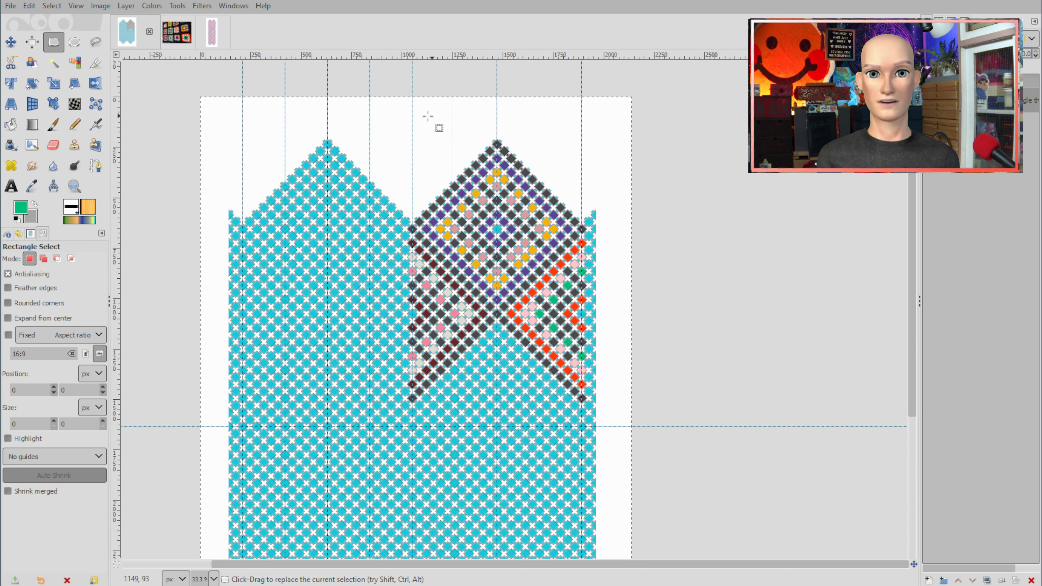
drag(411, 112, 581, 425)
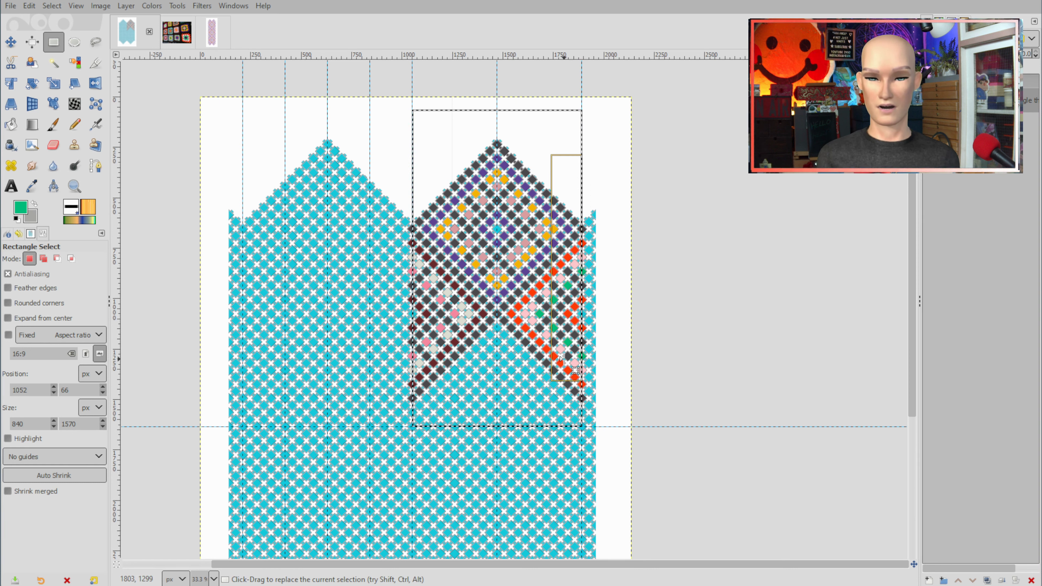
key(ctrl)
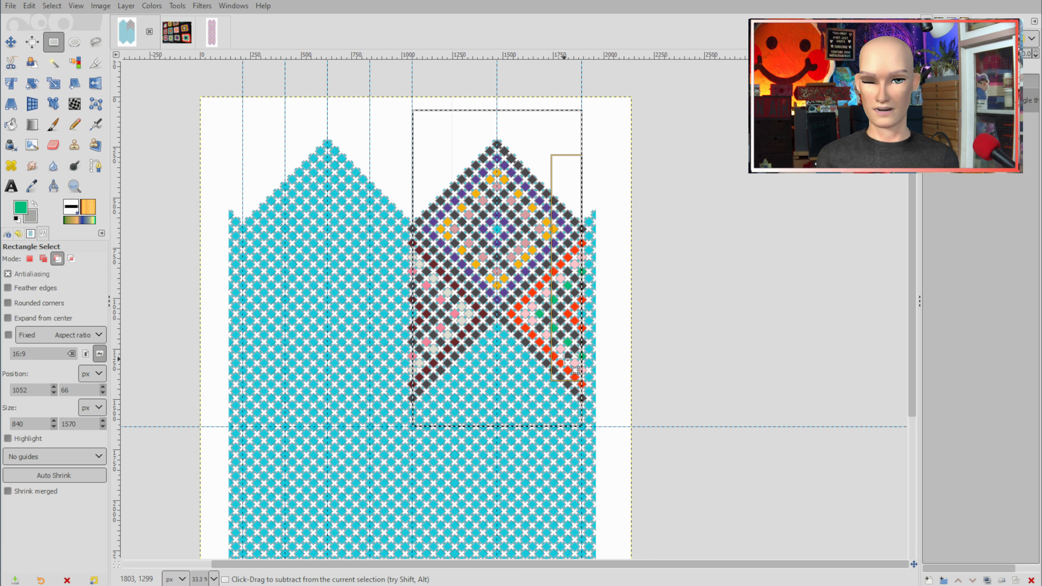
key(ctrl+c)
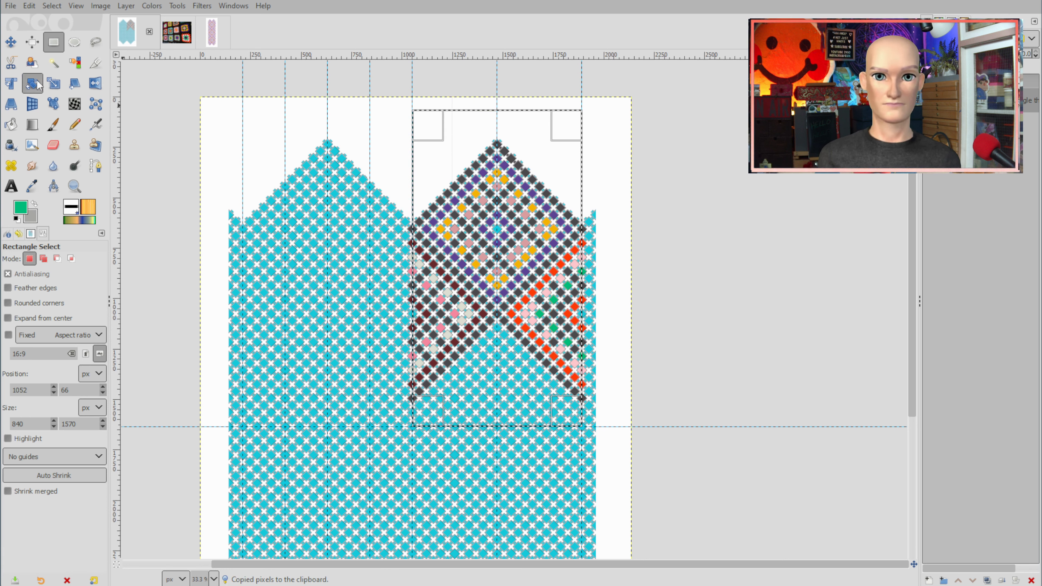
- Paste the copied motif, flip it horizontally over the left peak, and anchor it
key(ctrl+shift)
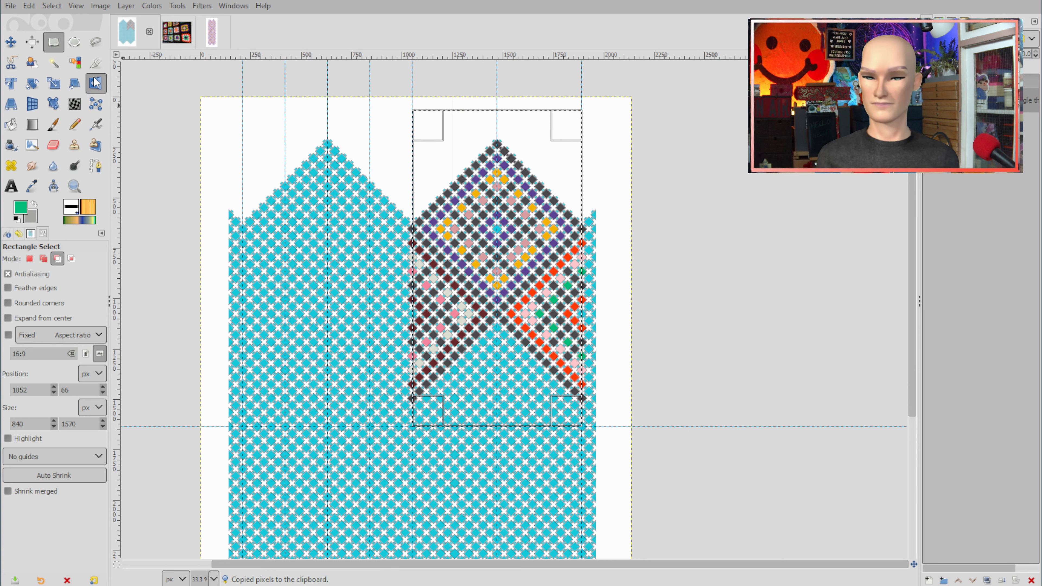
key(ctrl+v)
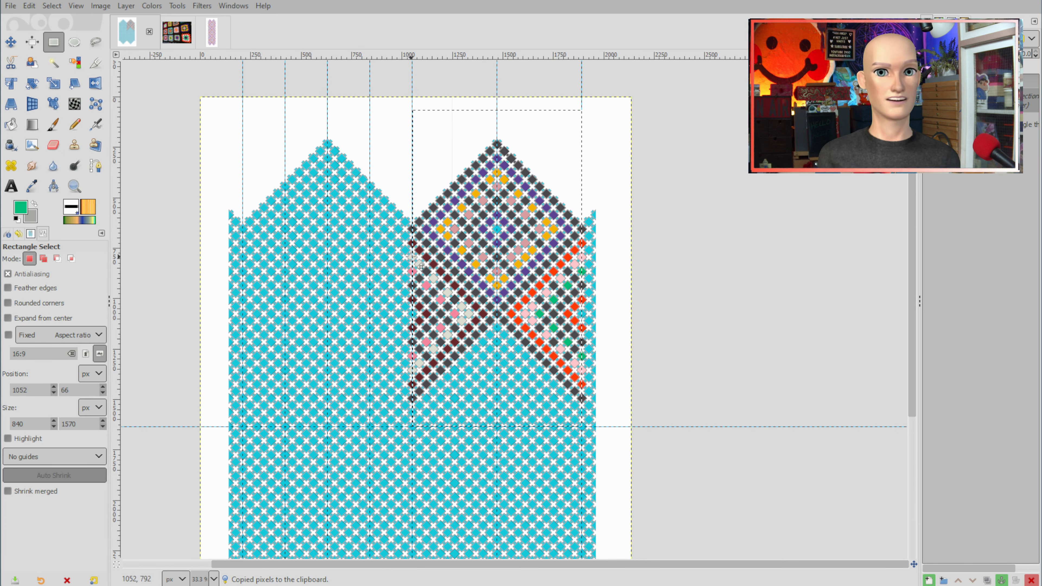
click(95, 84)
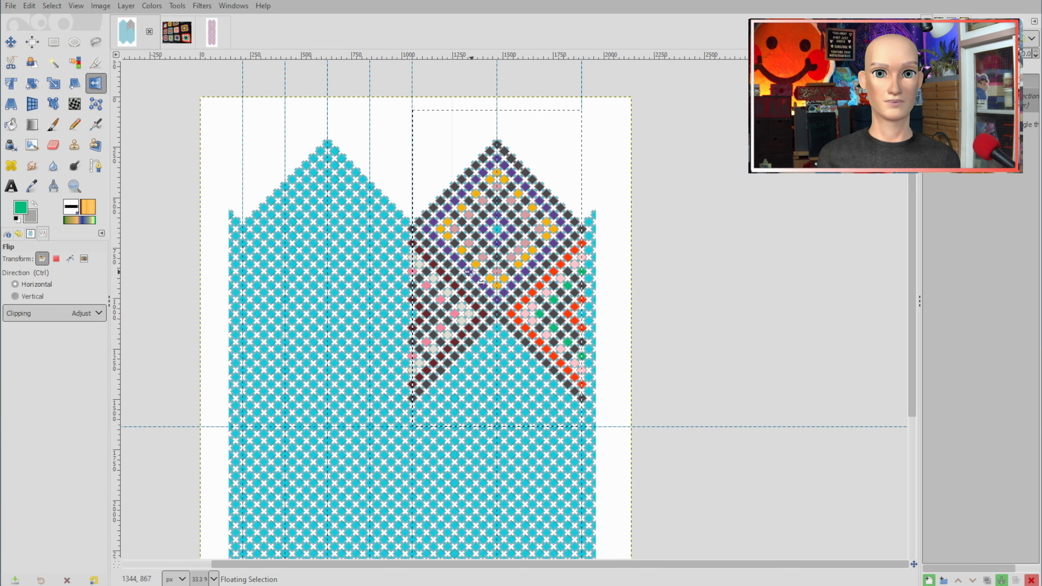
click(412, 285)
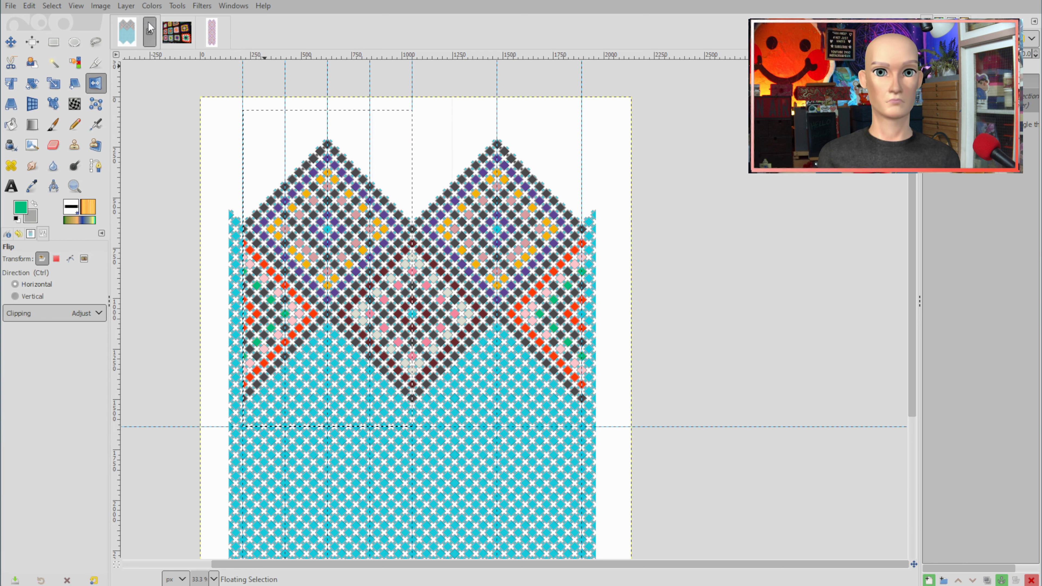
click(126, 6)
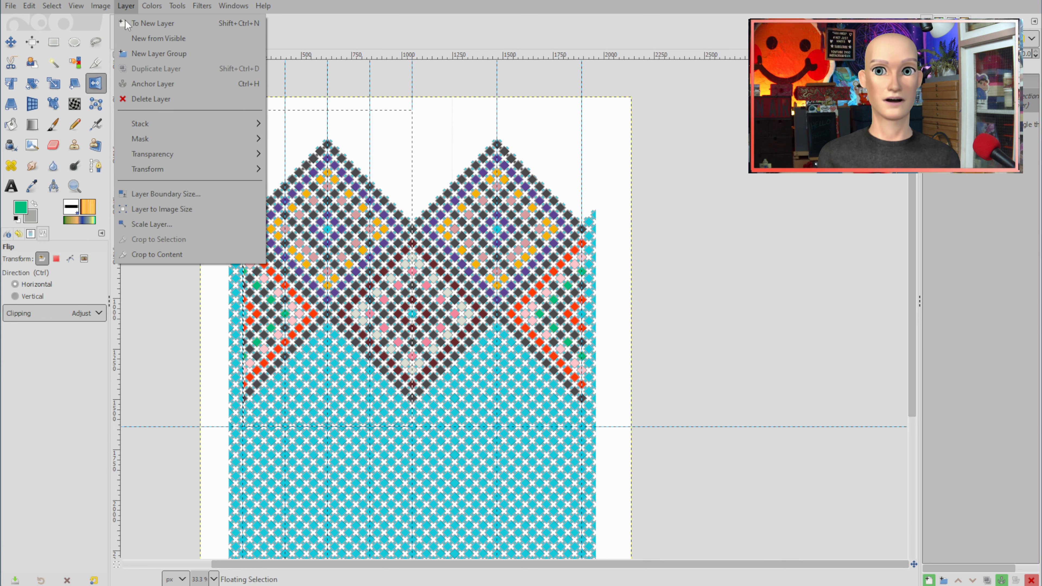
click(209, 84)
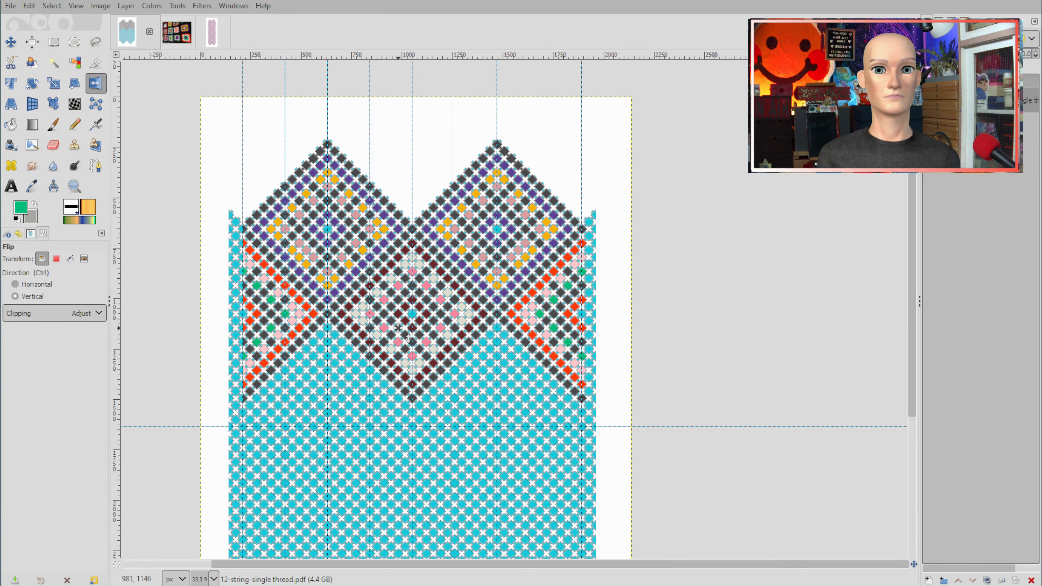
scroll(398, 328, up, 1)
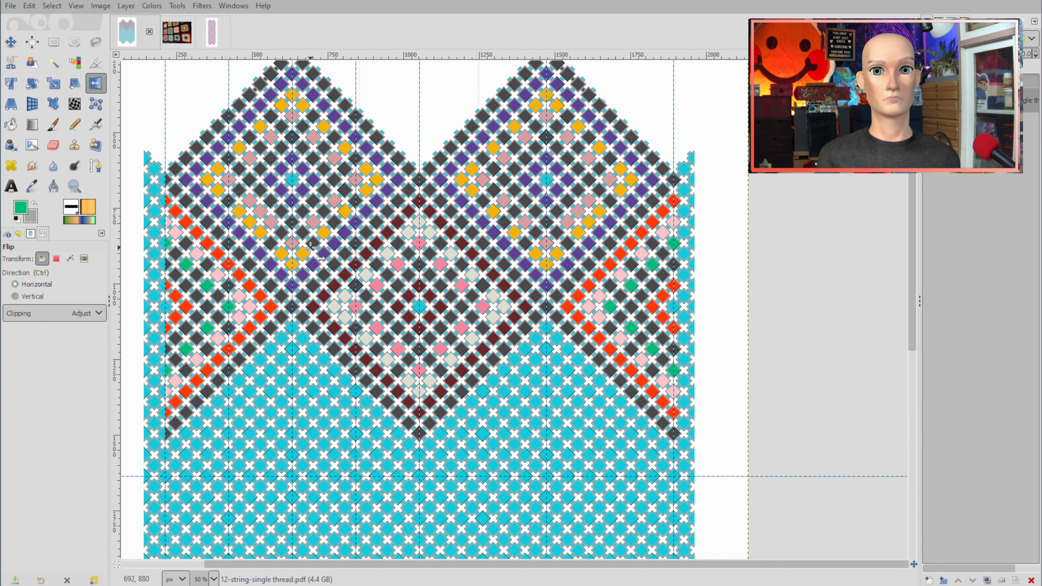
- Sample grey yarn from the crochet photo and bucket-fill the first purple diamonds grey
scroll(311, 247, up, 3)
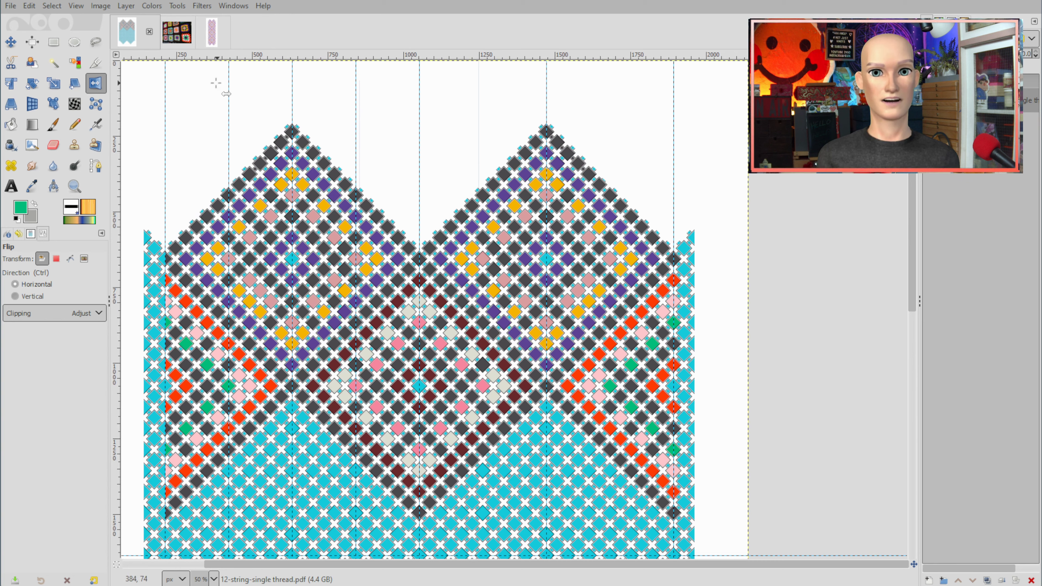
click(180, 35)
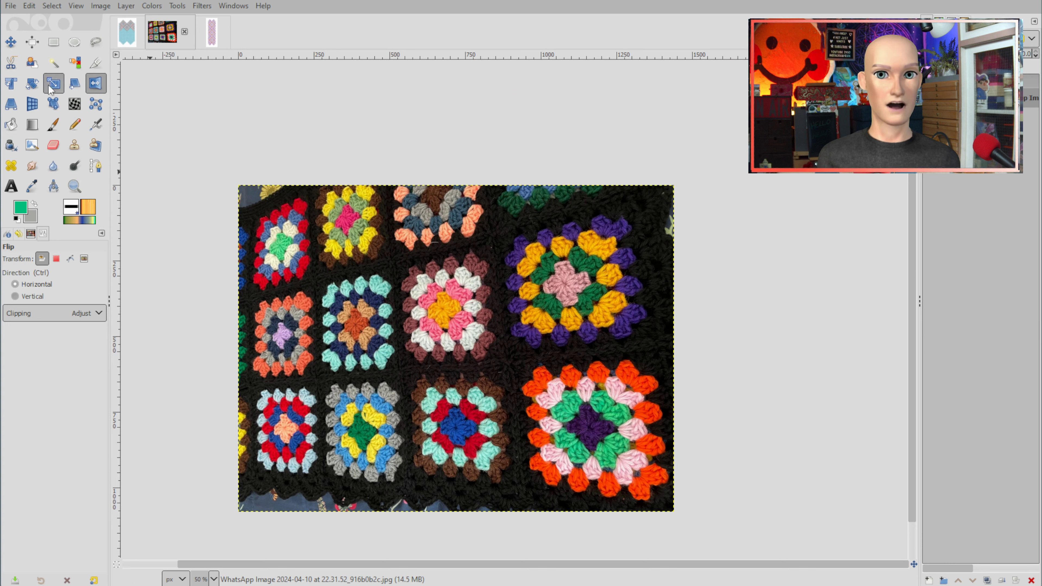
click(11, 124)
key(ctrl)
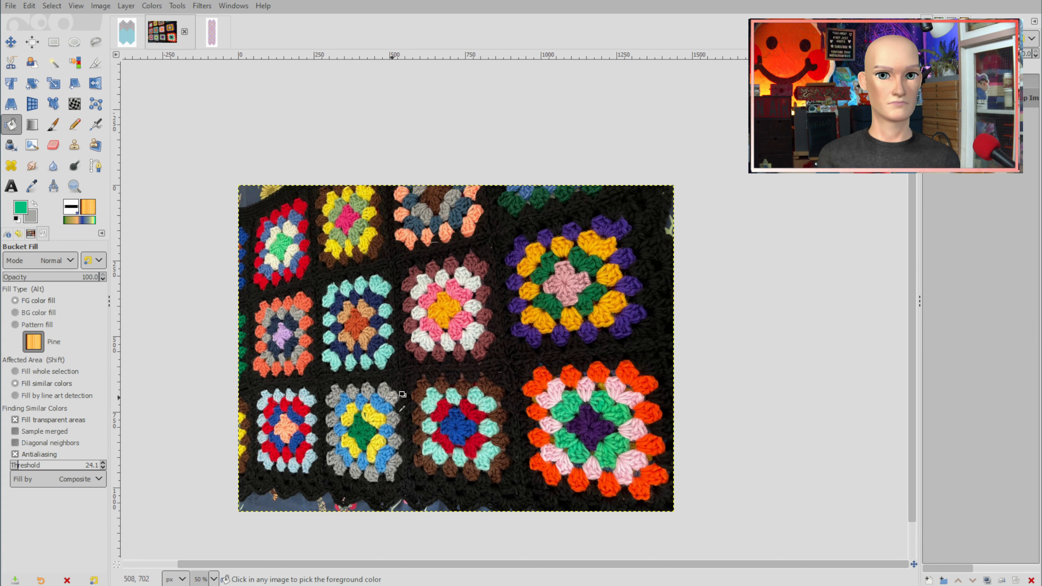
click(127, 33)
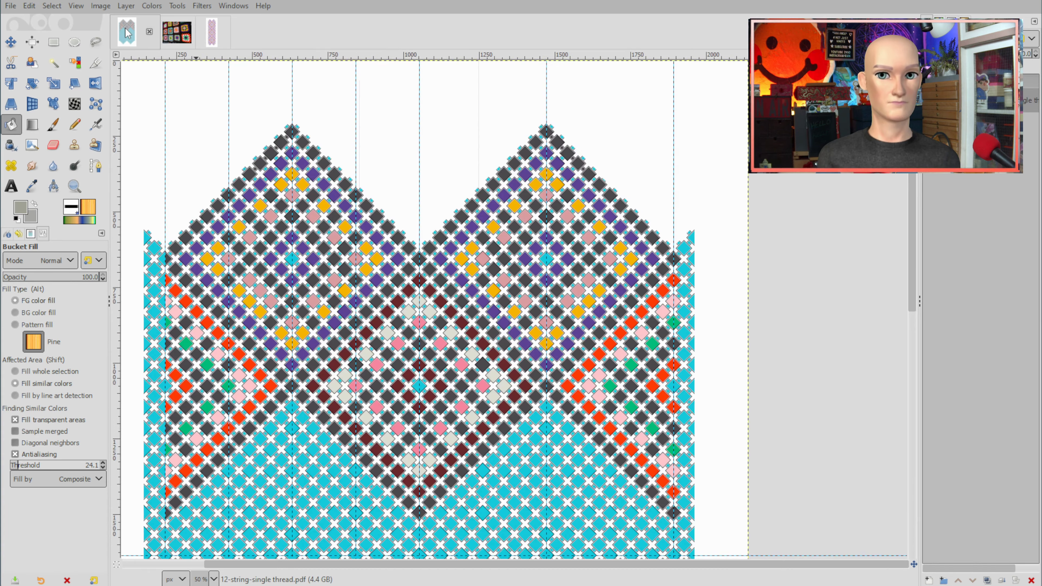
scroll(218, 138, up, 1)
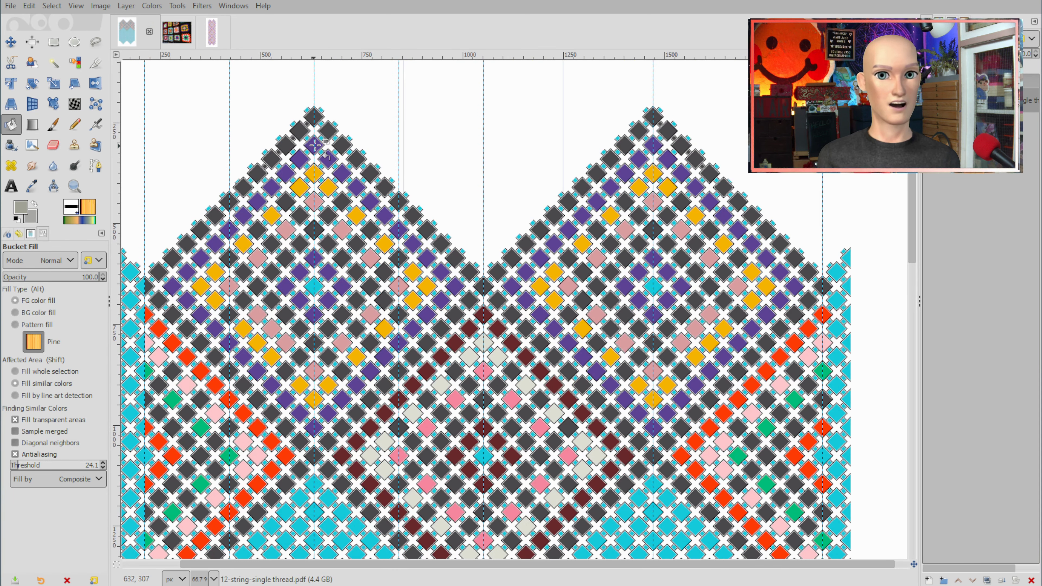
mouse_move(315, 144)
mouse_down()
mouse_move(374, 196)
mouse_move(358, 189)
mouse_move(400, 241)
mouse_move(398, 230)
mouse_move(461, 281)
mouse_move(441, 301)
mouse_up()
- Grey the purple diamonds down the diagonal and along the left peak's lower-left edge
click(426, 317)
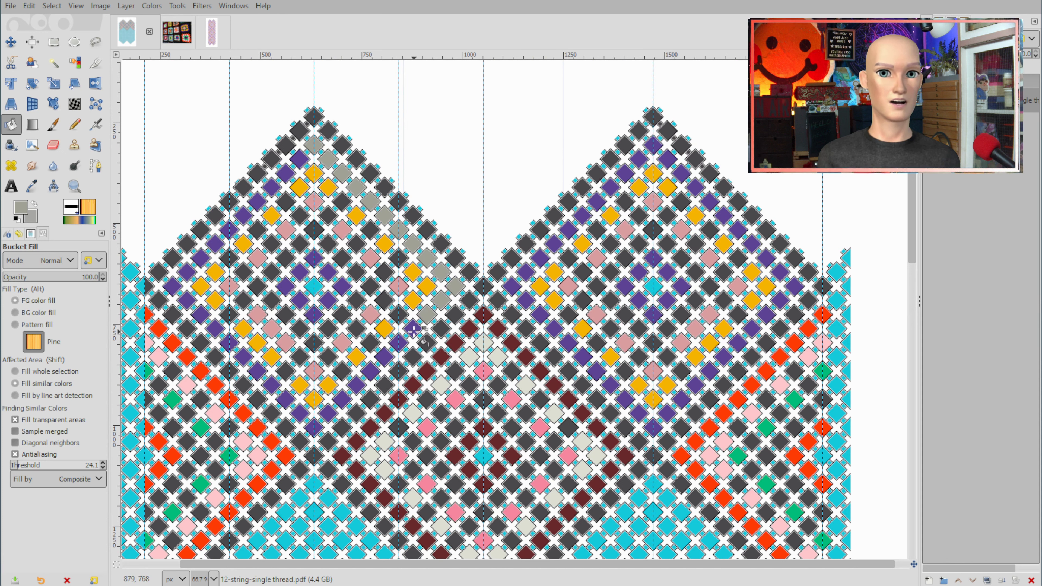
click(413, 329)
click(398, 344)
click(385, 357)
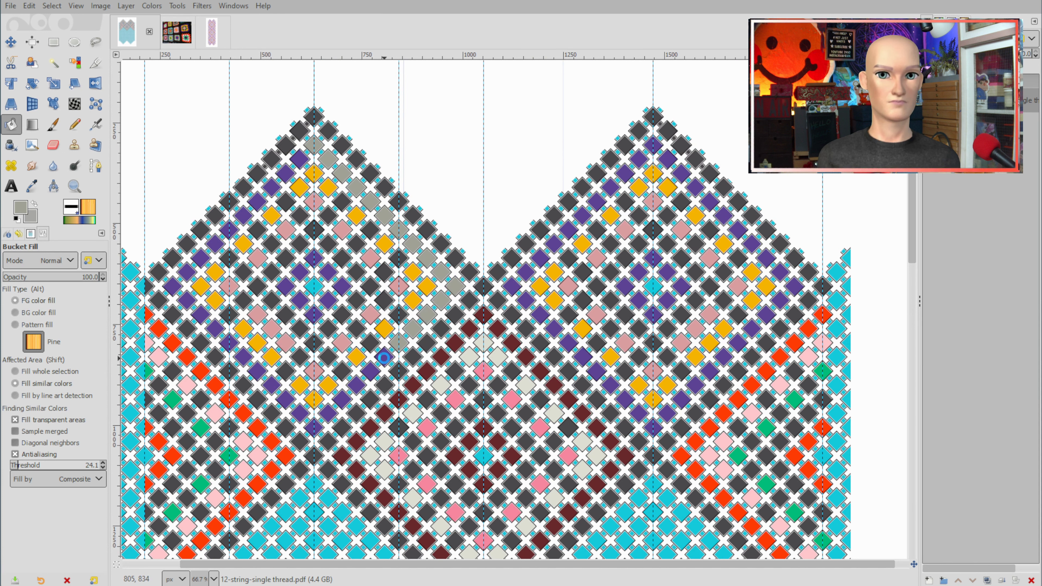
click(371, 371)
click(356, 385)
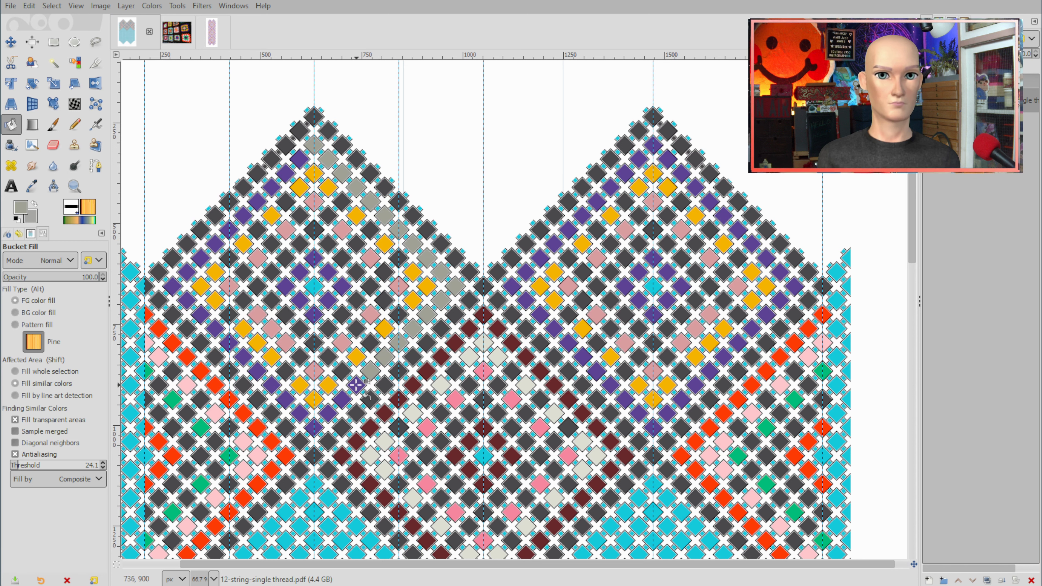
click(342, 399)
click(327, 414)
click(313, 427)
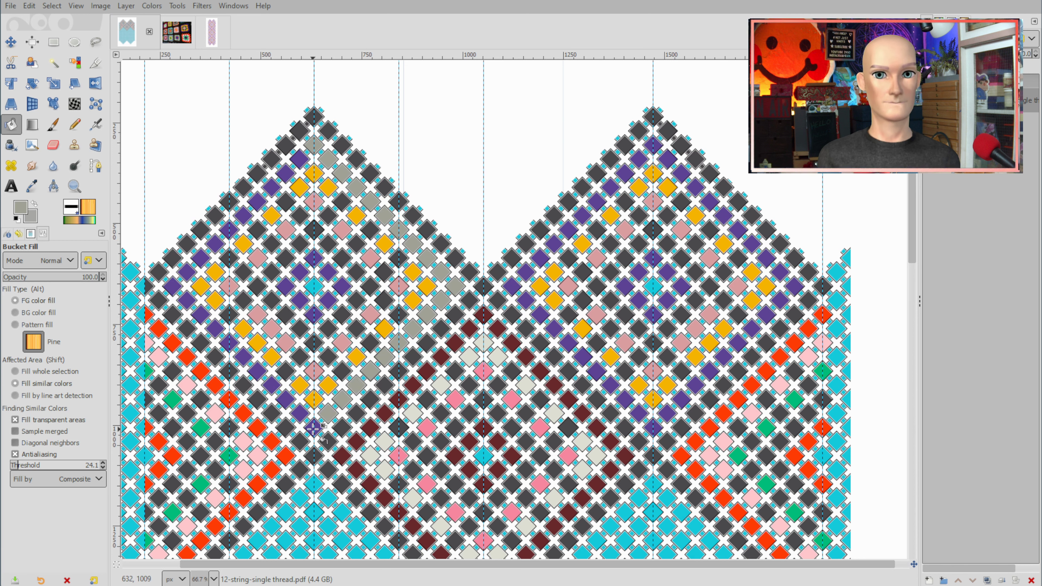
click(299, 412)
click(285, 399)
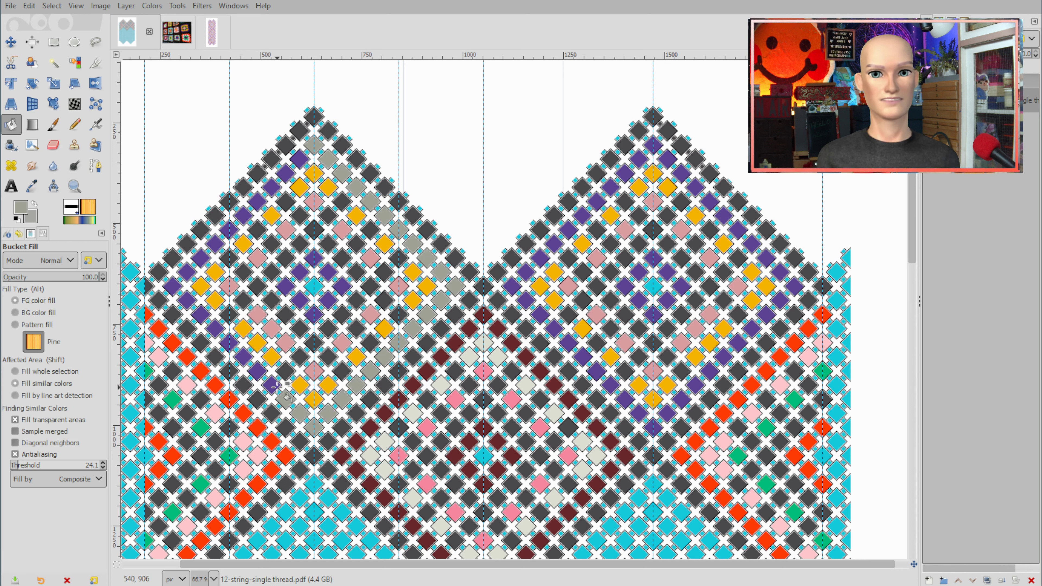
click(272, 385)
click(256, 369)
click(243, 356)
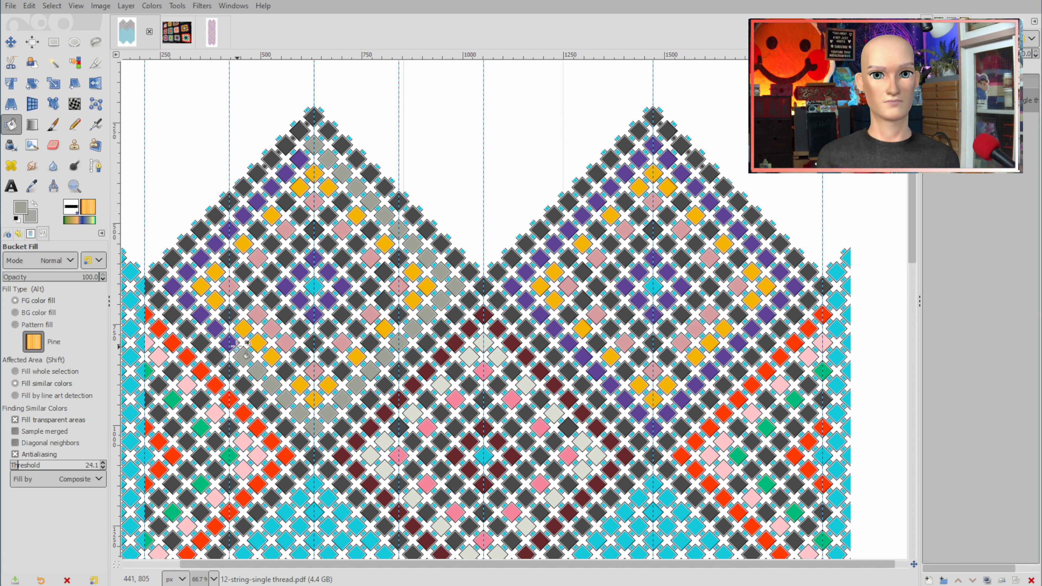
click(229, 343)
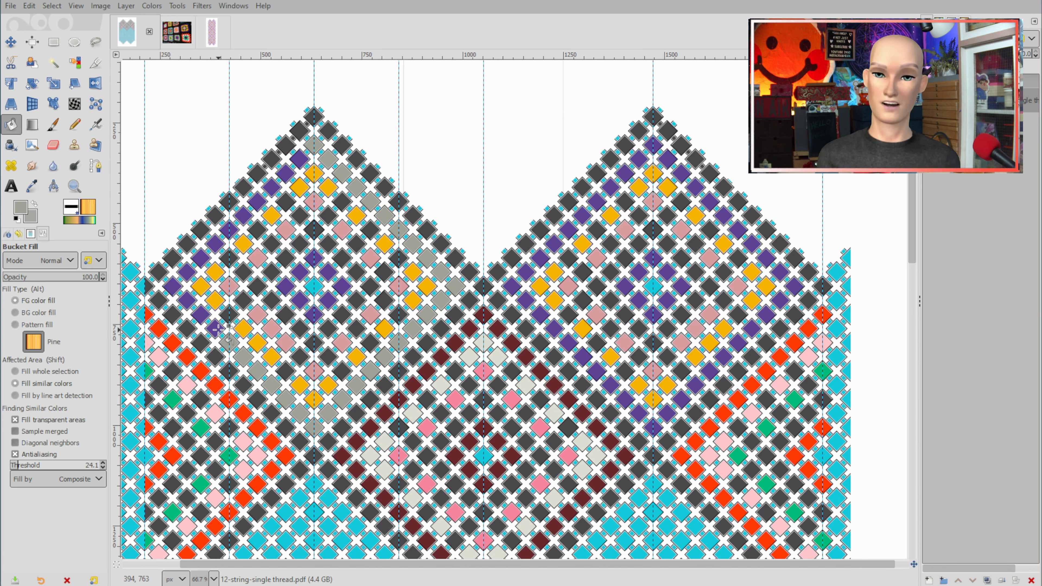
click(215, 328)
click(201, 314)
click(186, 299)
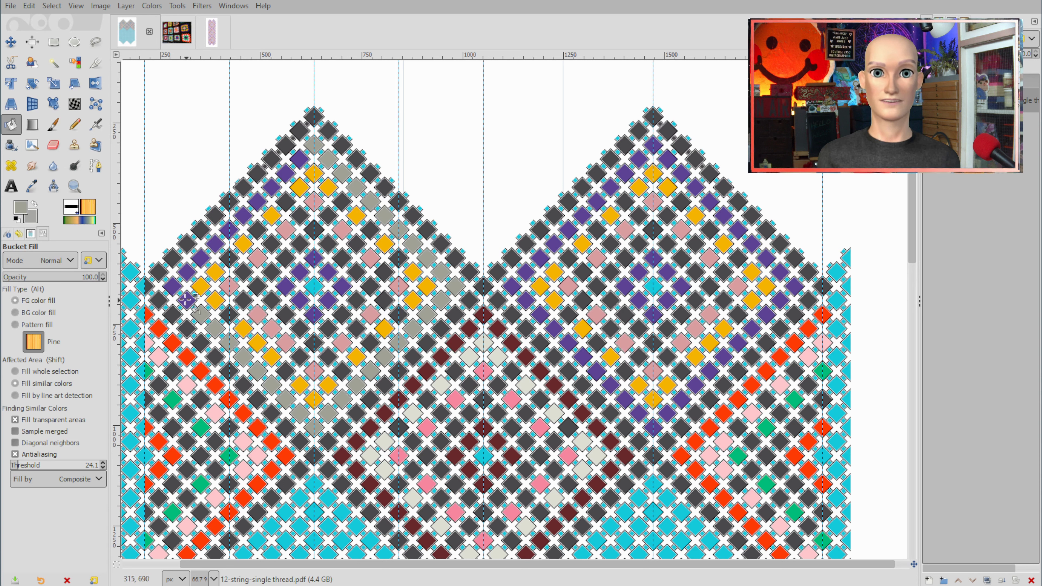
click(172, 286)
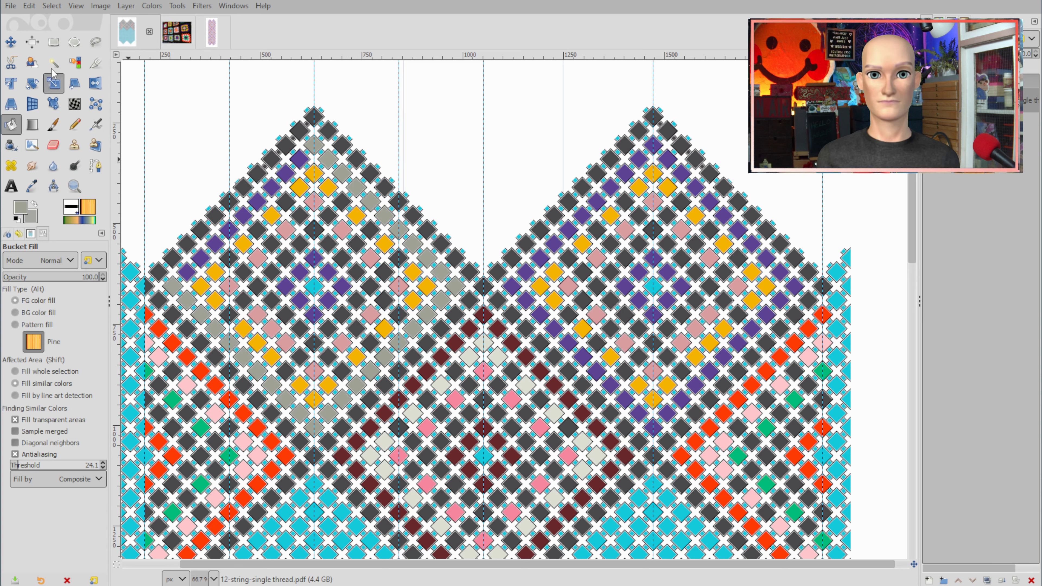
- Grey the purple diamonds up the upper-left edge to the peak and the inner cells
click(187, 273)
click(201, 257)
click(215, 244)
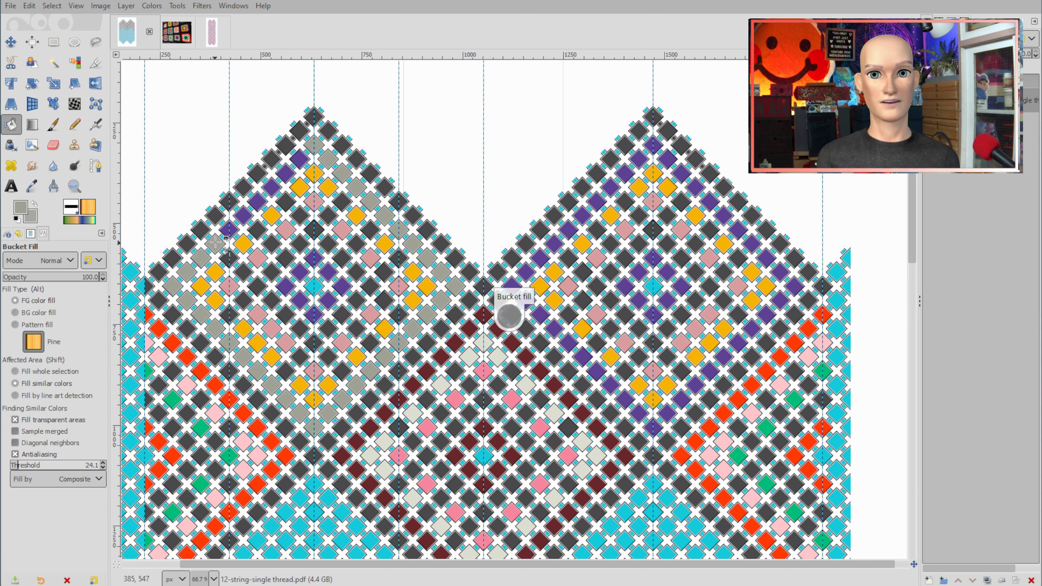
click(230, 228)
click(244, 215)
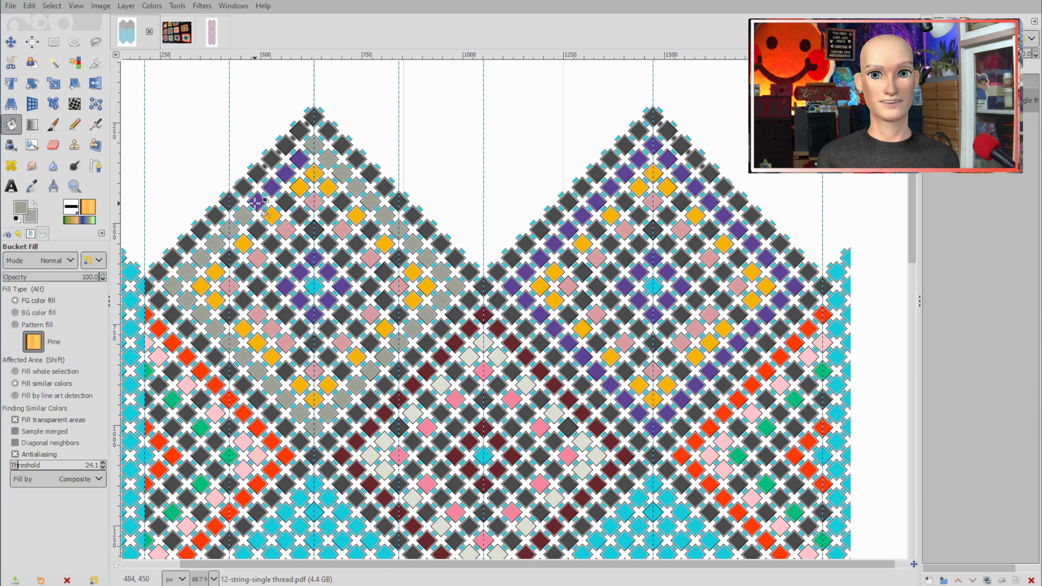
click(258, 201)
click(272, 187)
click(286, 173)
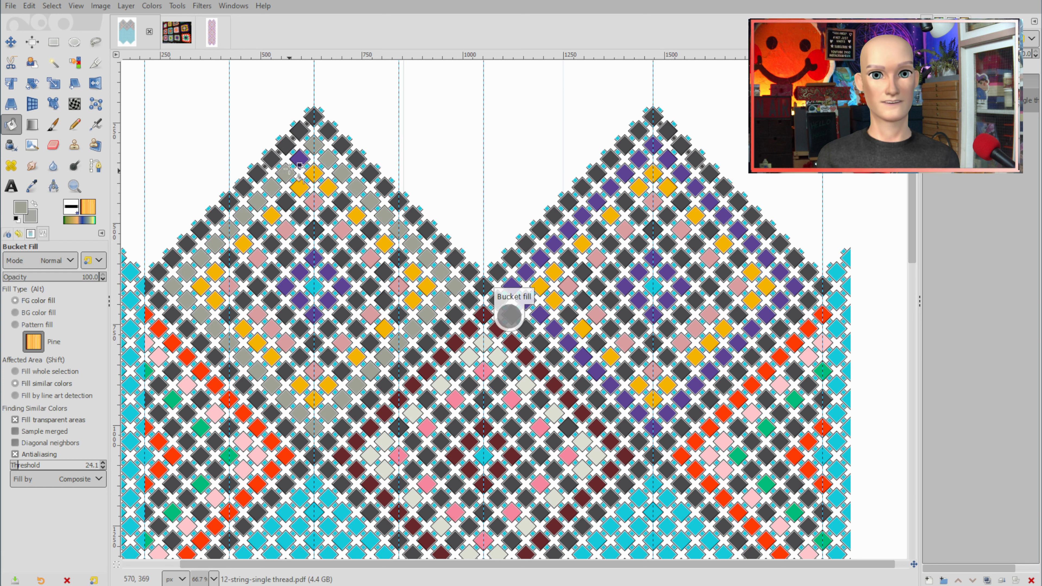
click(300, 159)
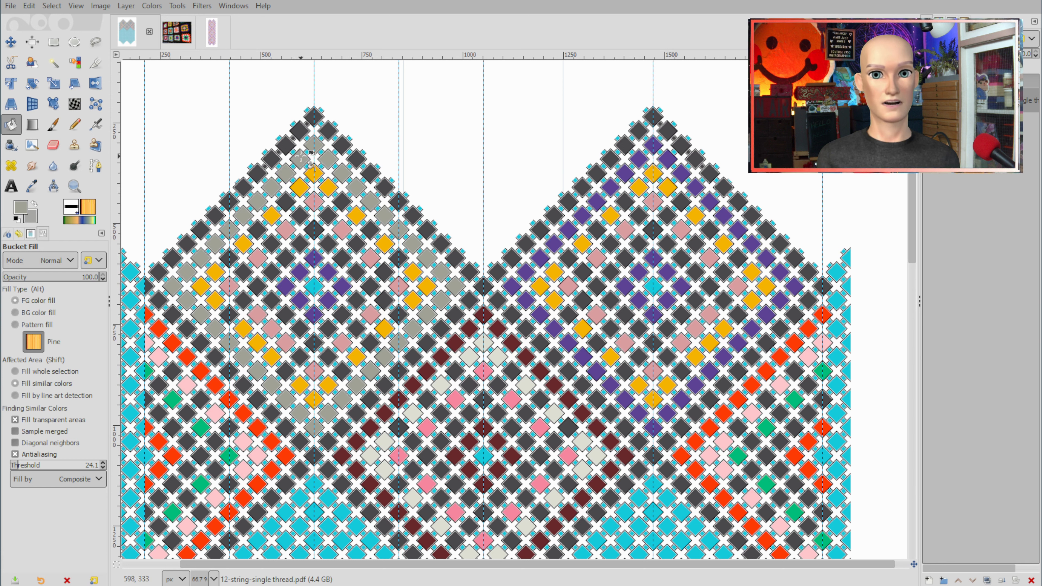
click(314, 259)
click(328, 270)
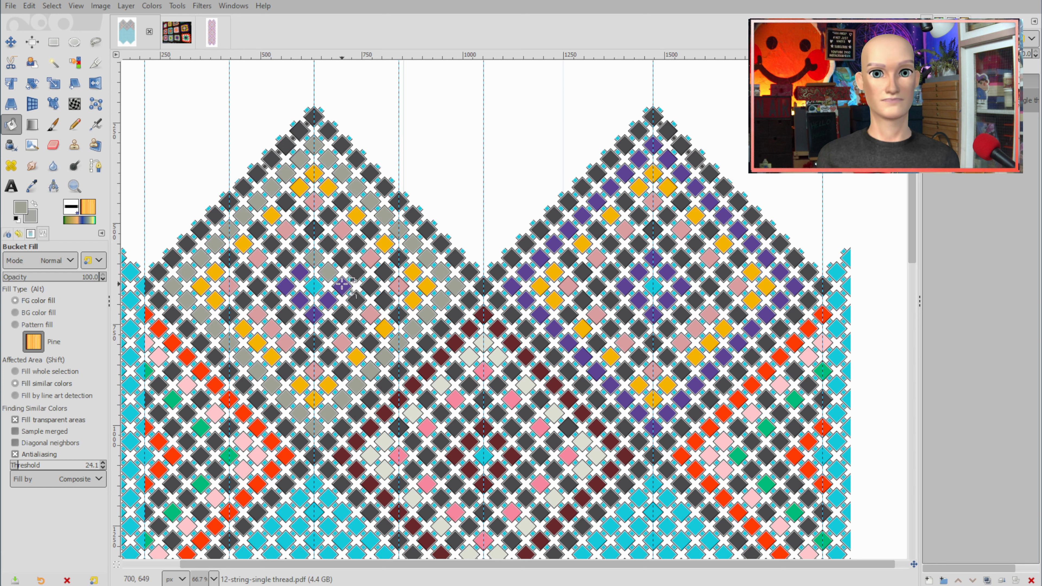
click(342, 285)
click(328, 300)
click(314, 314)
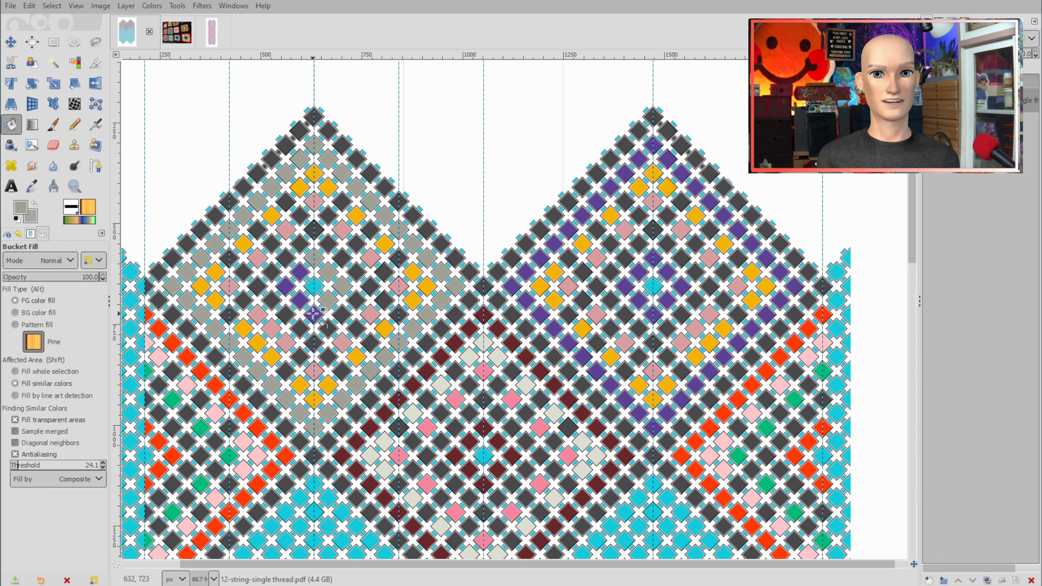
click(300, 300)
click(286, 286)
click(299, 272)
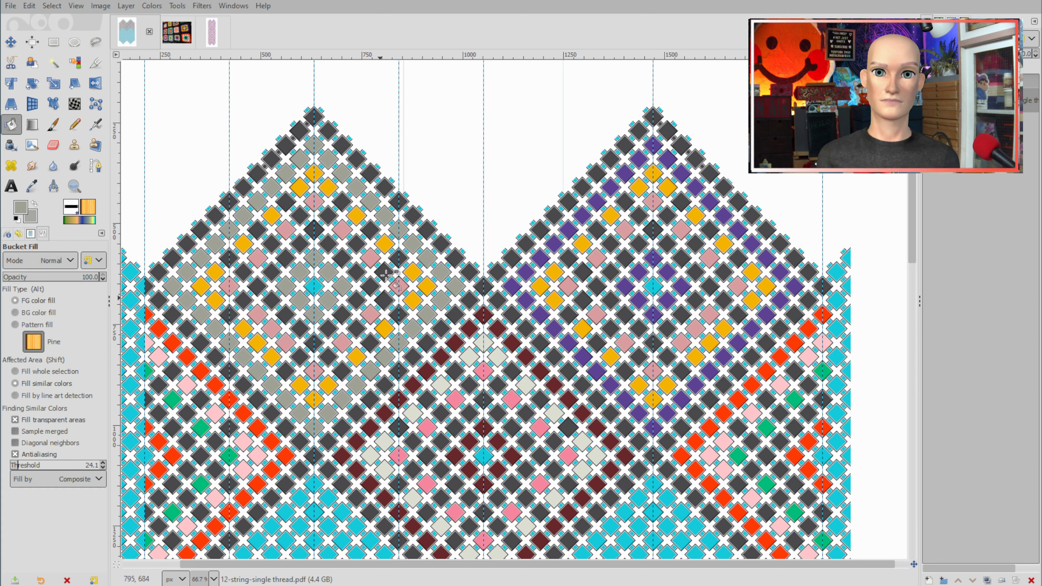
- Sample light blue yarn from the photo and fill the upper-right yellow diamonds light blue
click(176, 35)
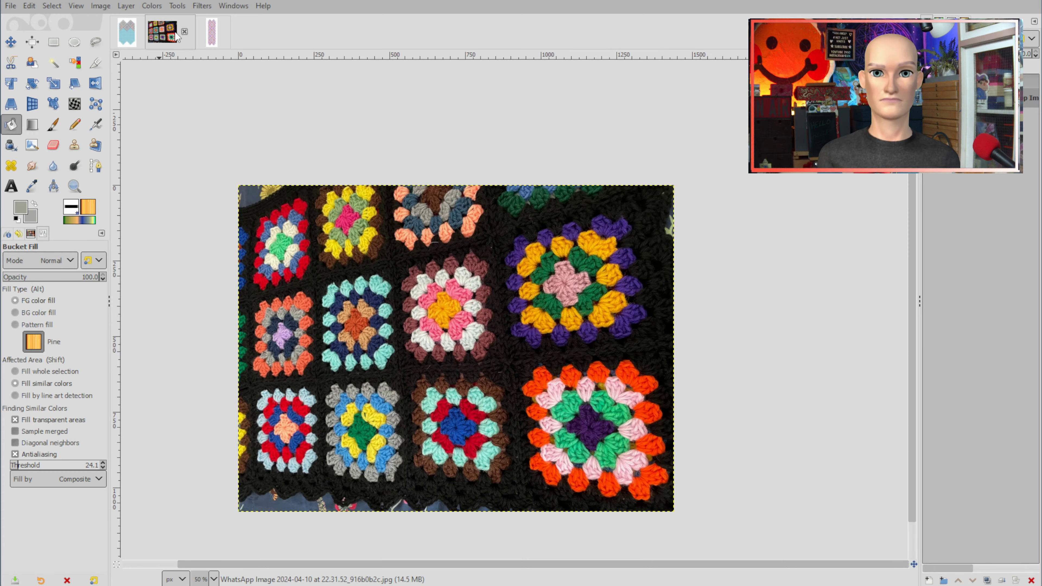
ctrl+click(388, 404)
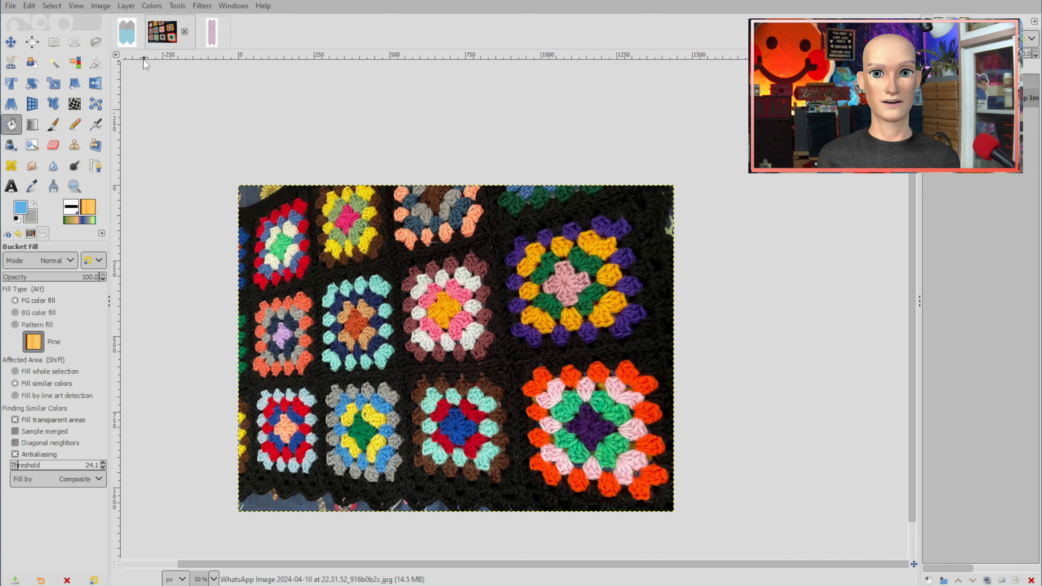
click(126, 40)
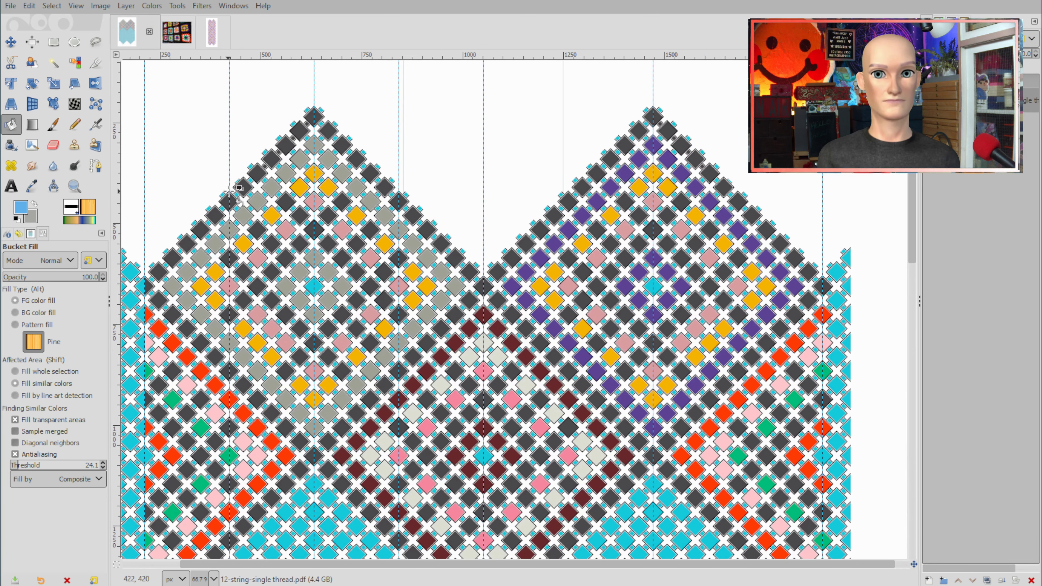
click(314, 172)
click(327, 187)
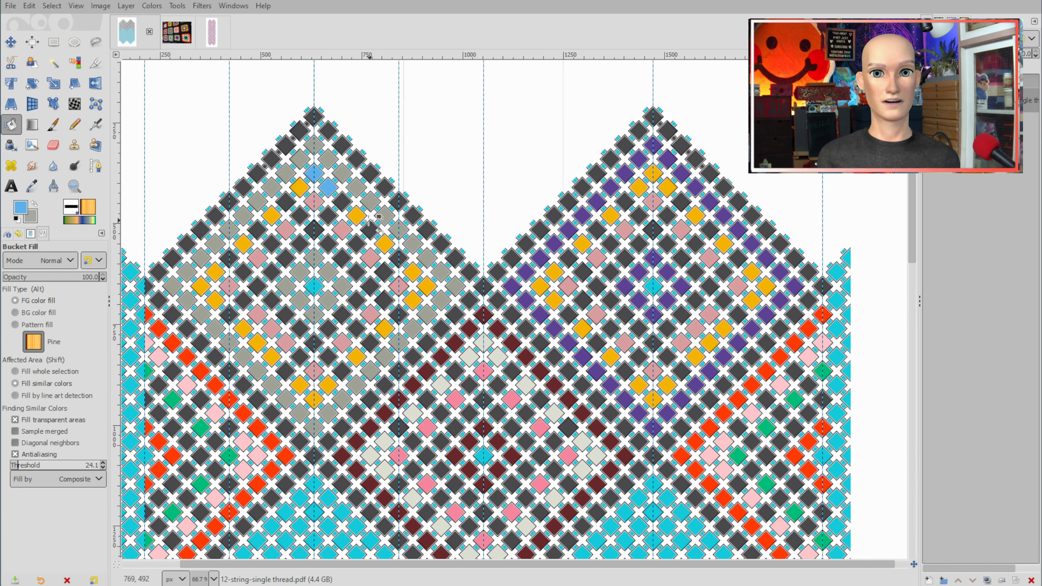
click(357, 215)
click(384, 244)
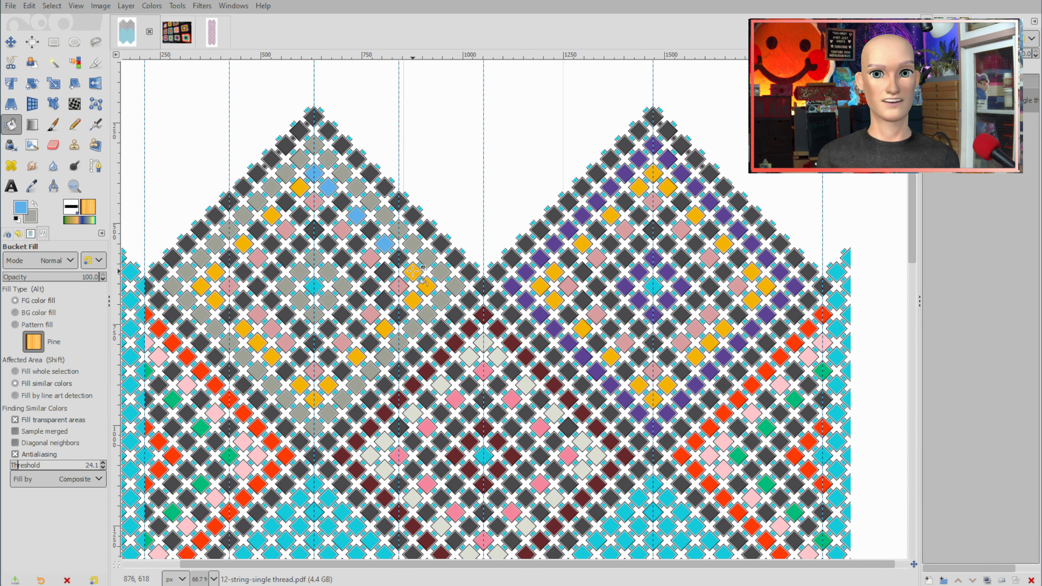
click(413, 272)
- Fill the remaining yellow diamonds around the lower and left sides light blue
click(427, 285)
click(412, 301)
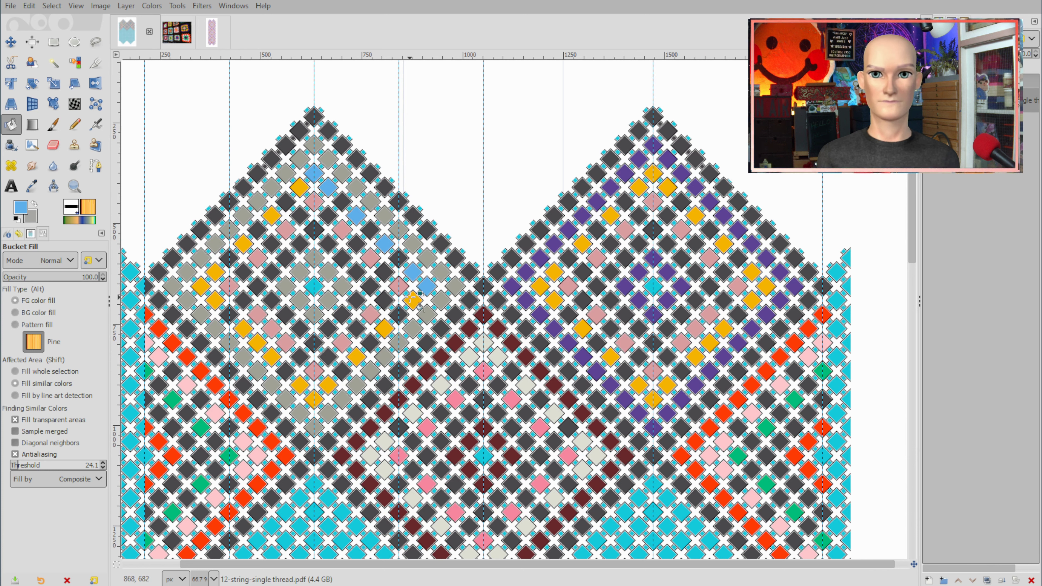
click(385, 328)
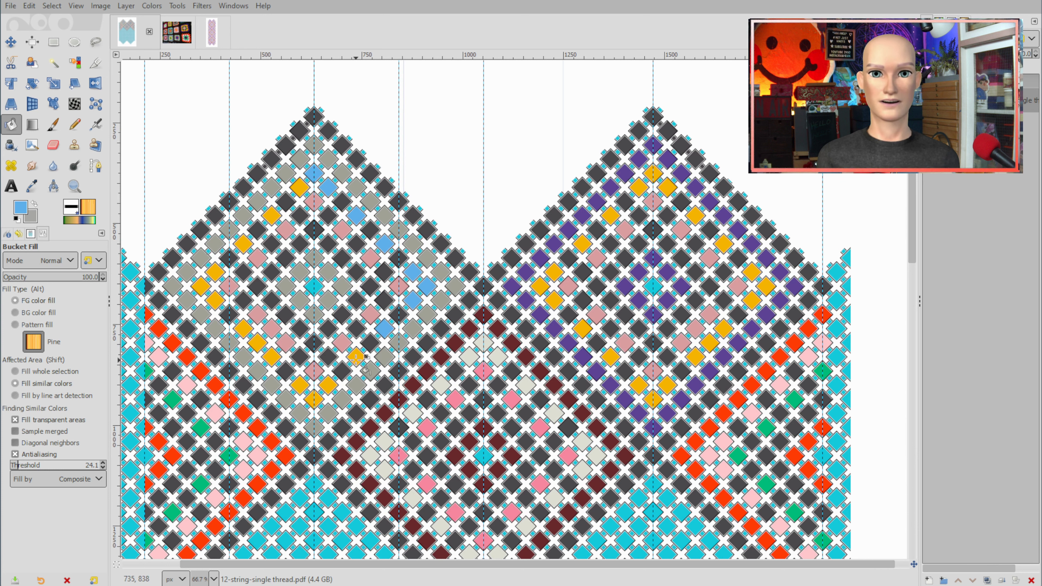
click(357, 356)
click(343, 371)
click(328, 385)
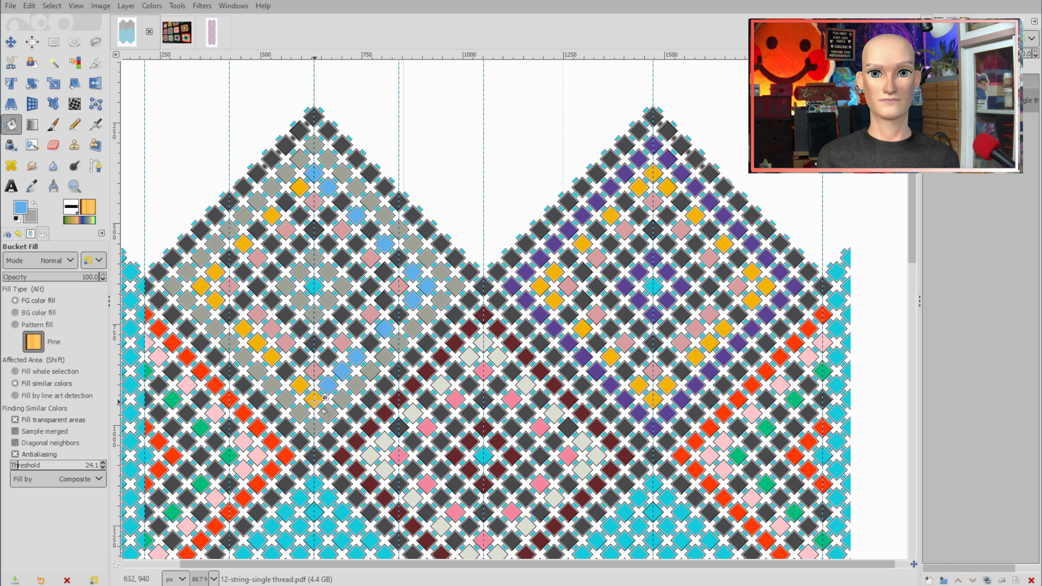
click(314, 398)
click(301, 385)
click(272, 357)
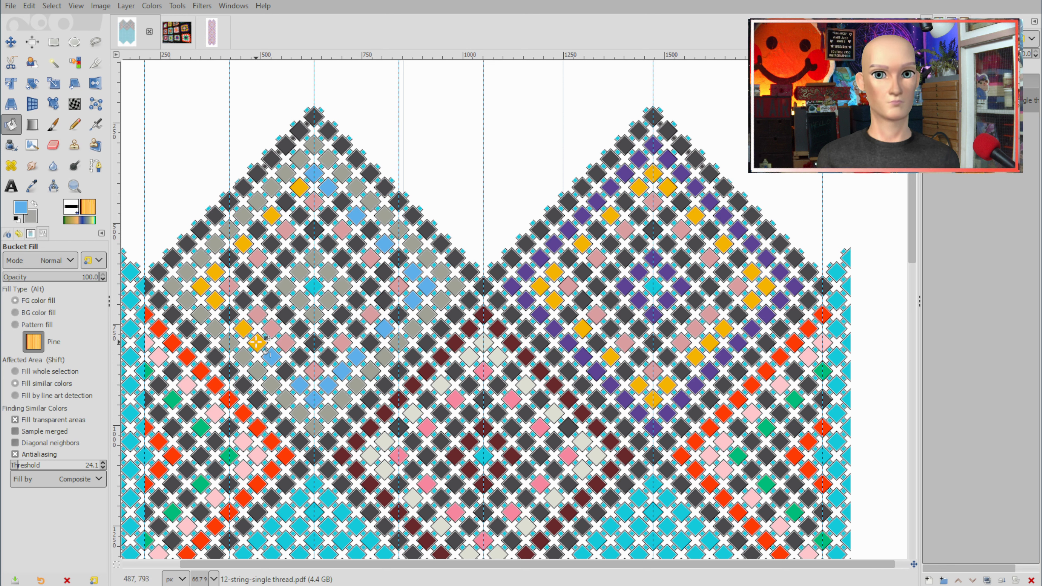
click(258, 343)
click(243, 329)
click(214, 299)
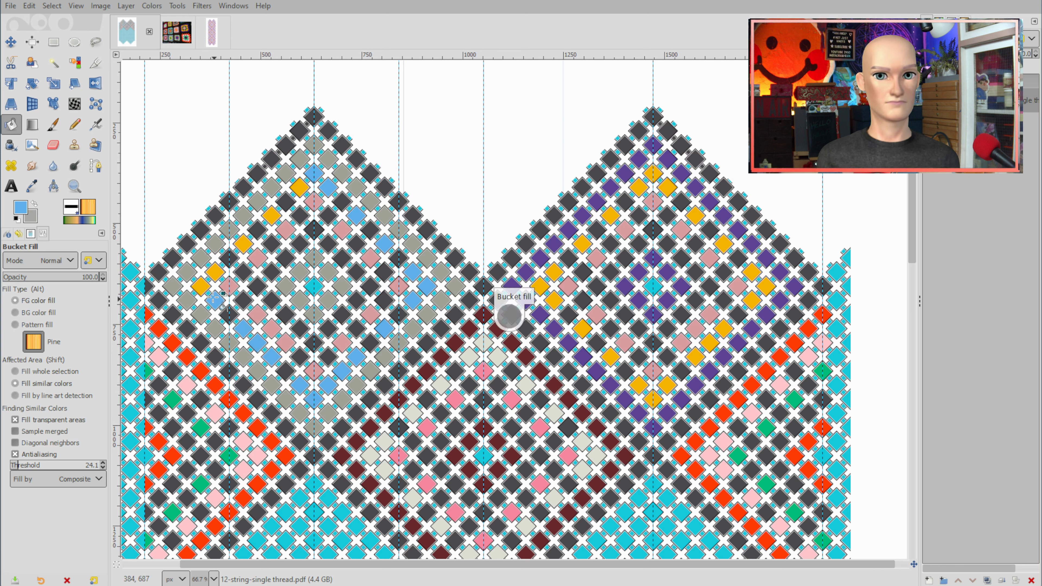
click(201, 286)
click(215, 272)
click(244, 243)
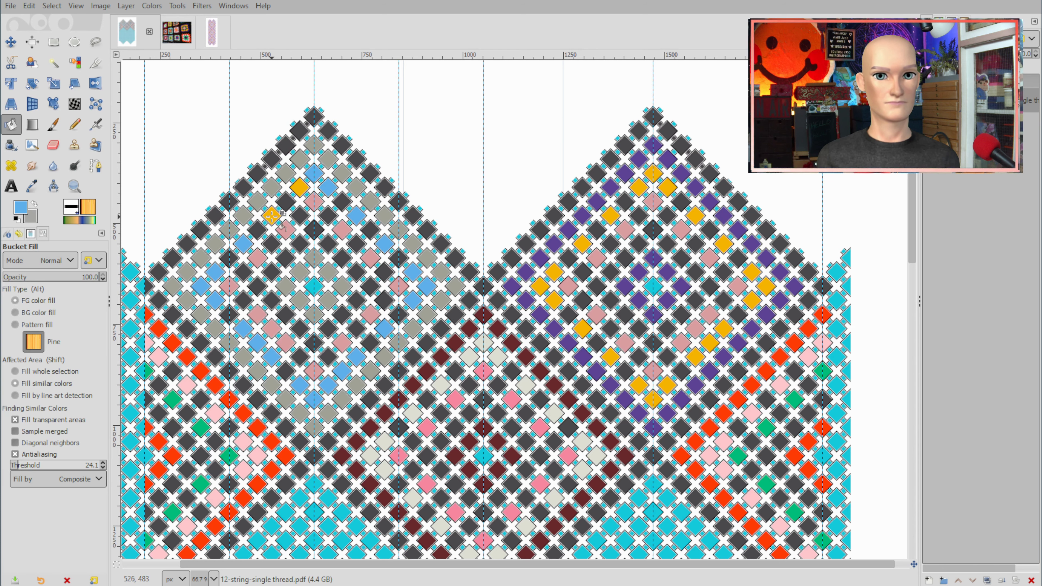
click(271, 215)
click(300, 187)
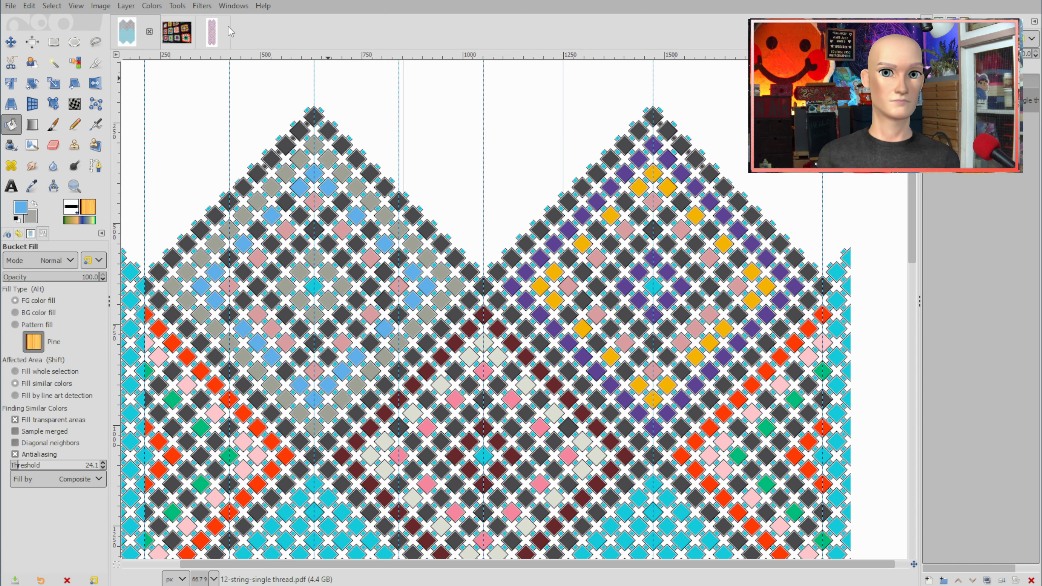
- Sample yellow yarn from the photo and fill the top and upper-right pink diamonds yellow
click(176, 35)
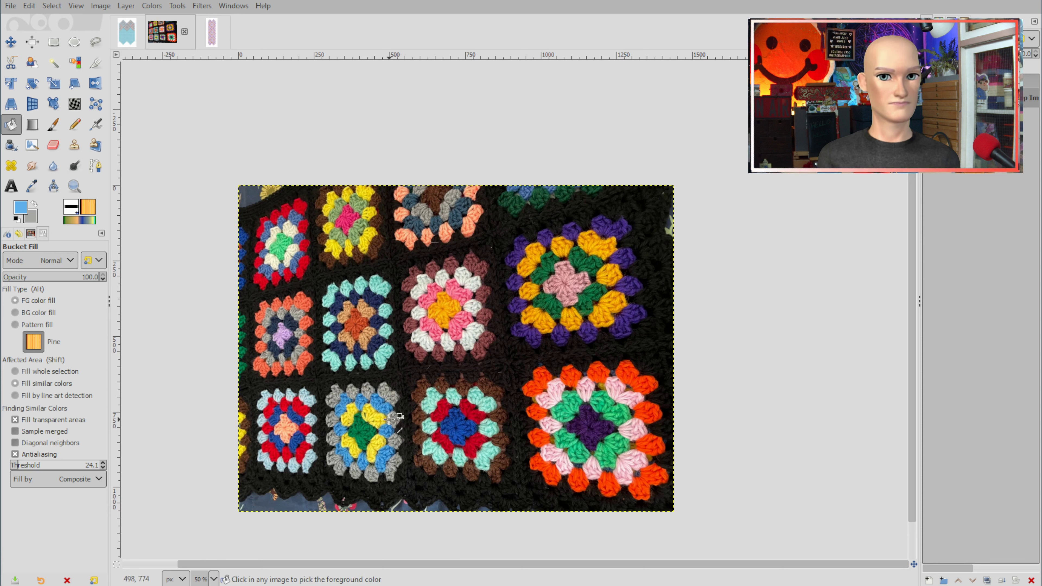
ctrl+click(374, 418)
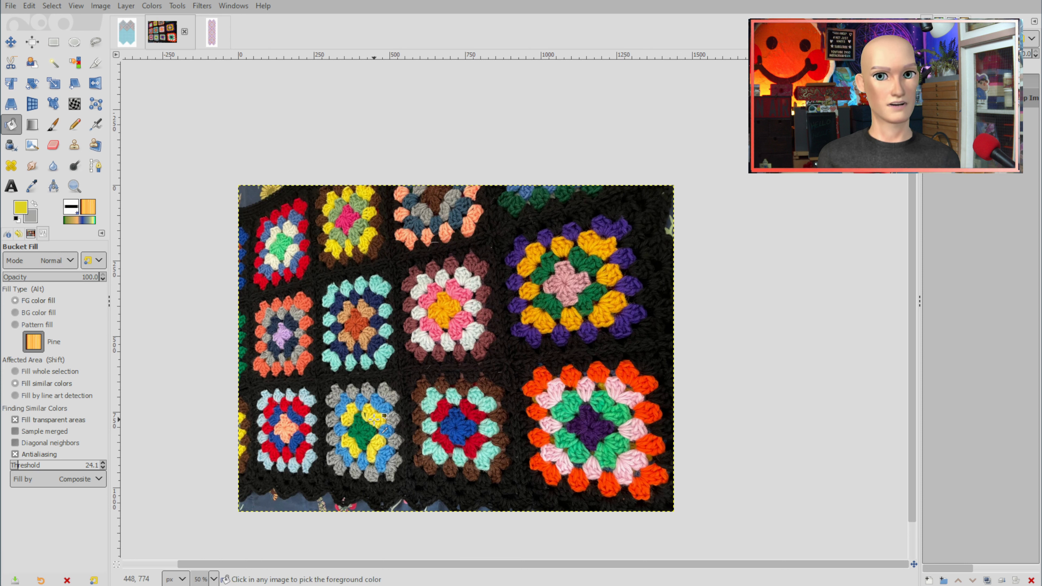
click(124, 36)
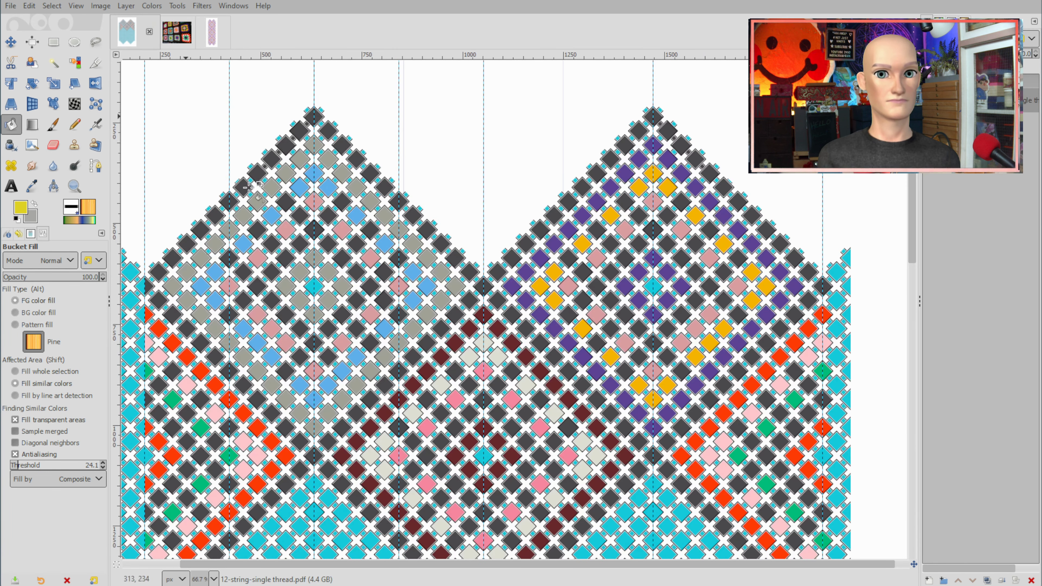
click(314, 201)
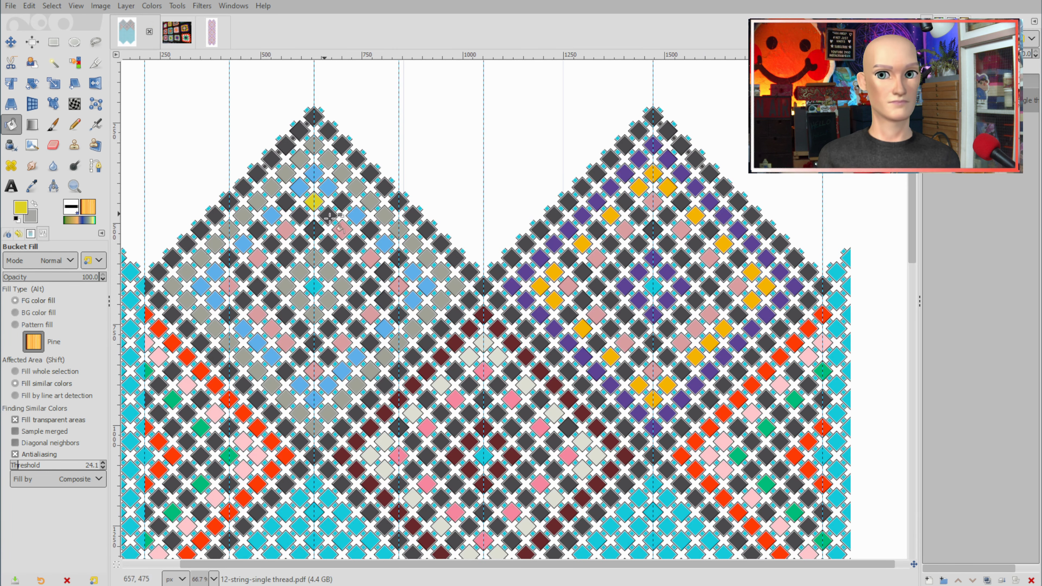
click(341, 229)
click(370, 259)
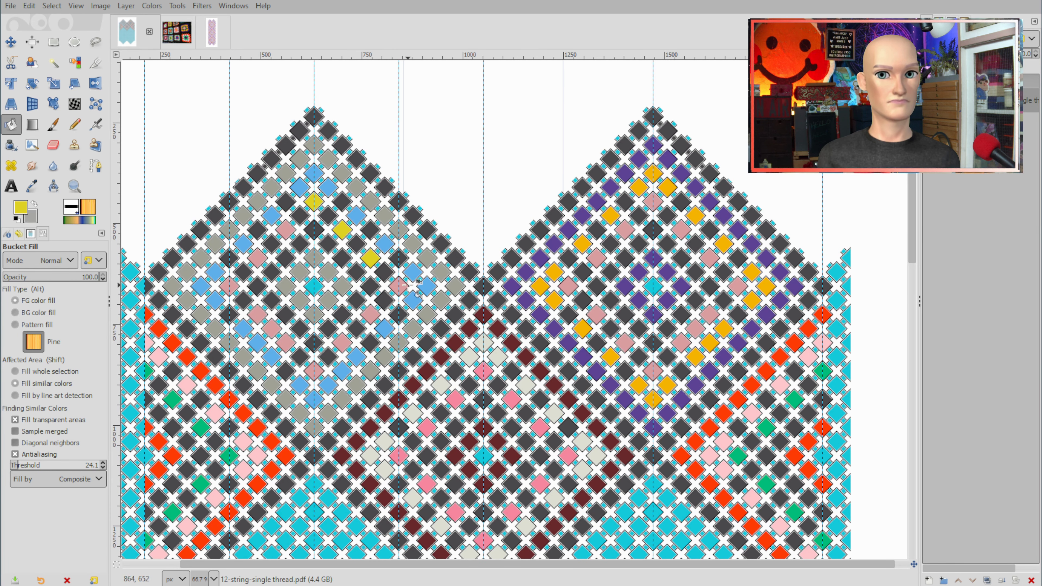
click(398, 286)
- Fill the remaining pink diamonds on the lower and left sides yellow
click(370, 314)
click(342, 343)
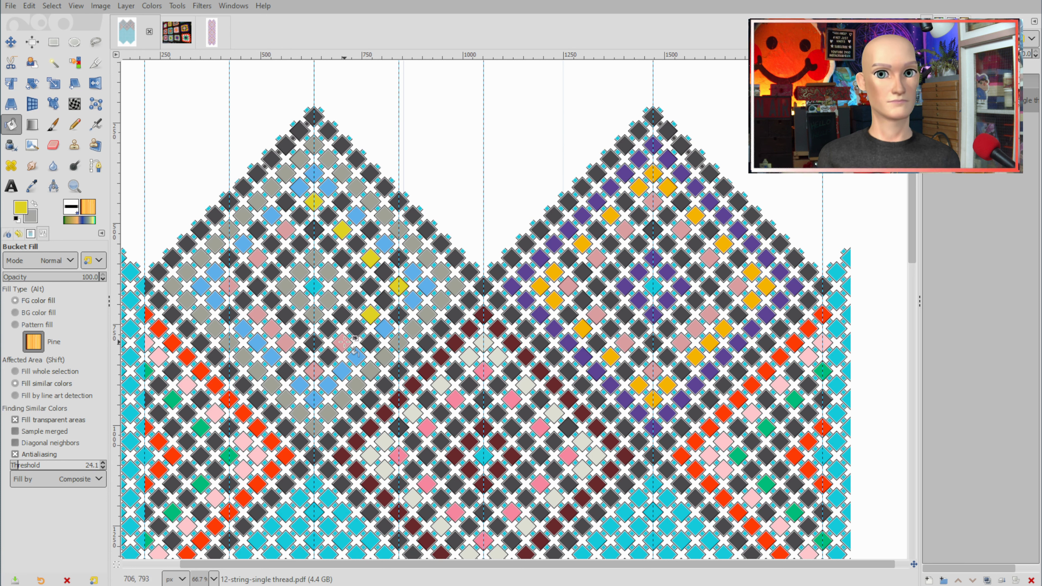
click(314, 370)
click(285, 342)
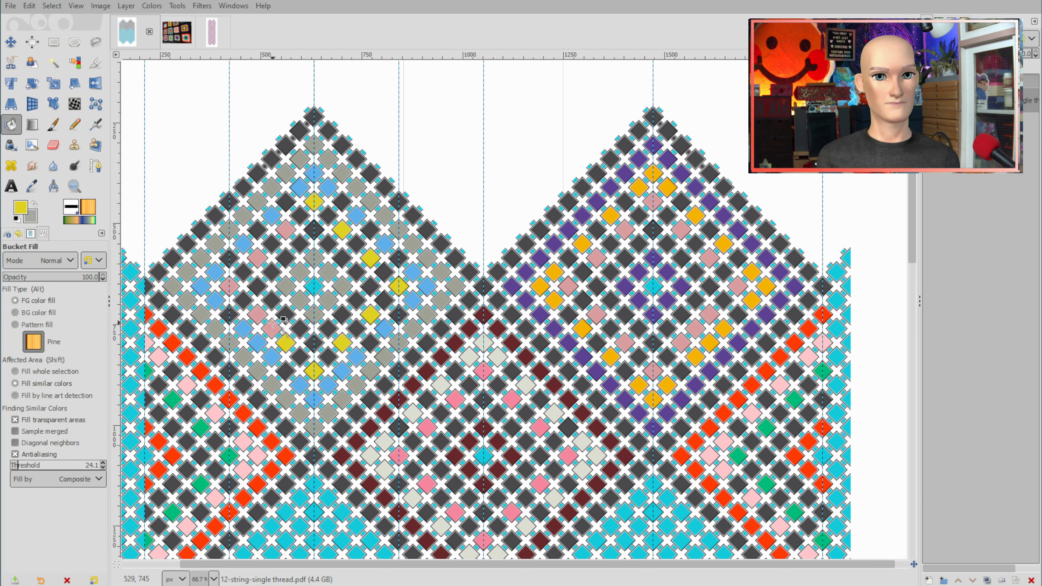
click(271, 328)
click(257, 314)
click(229, 286)
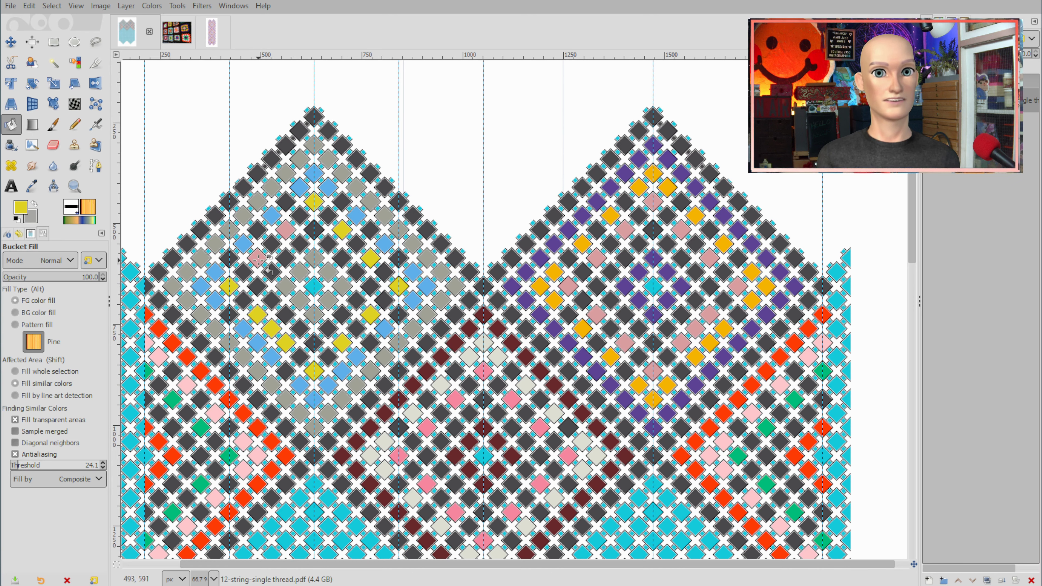
click(257, 258)
click(286, 229)
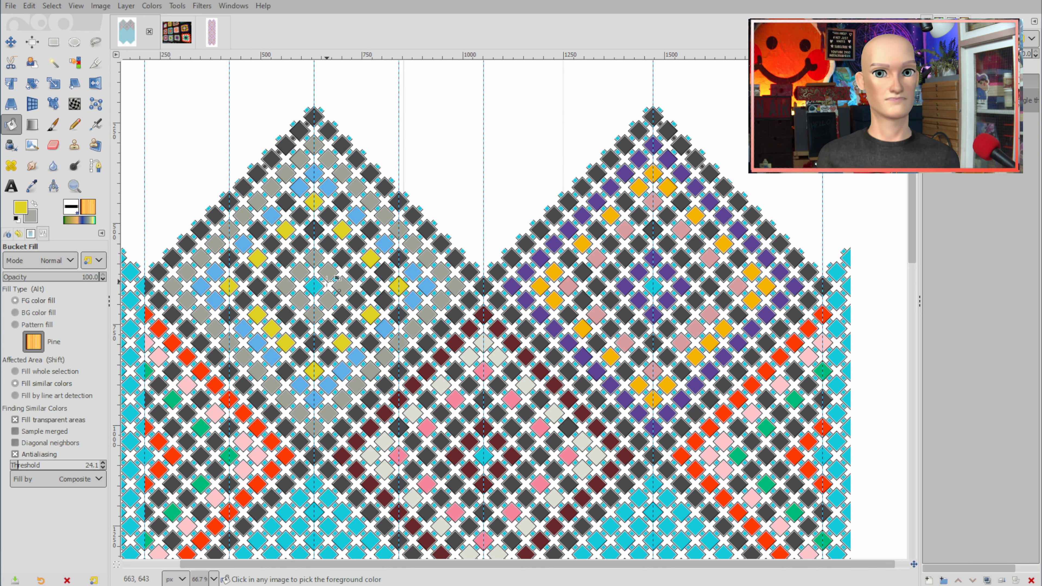
scroll(324, 280, down, 2)
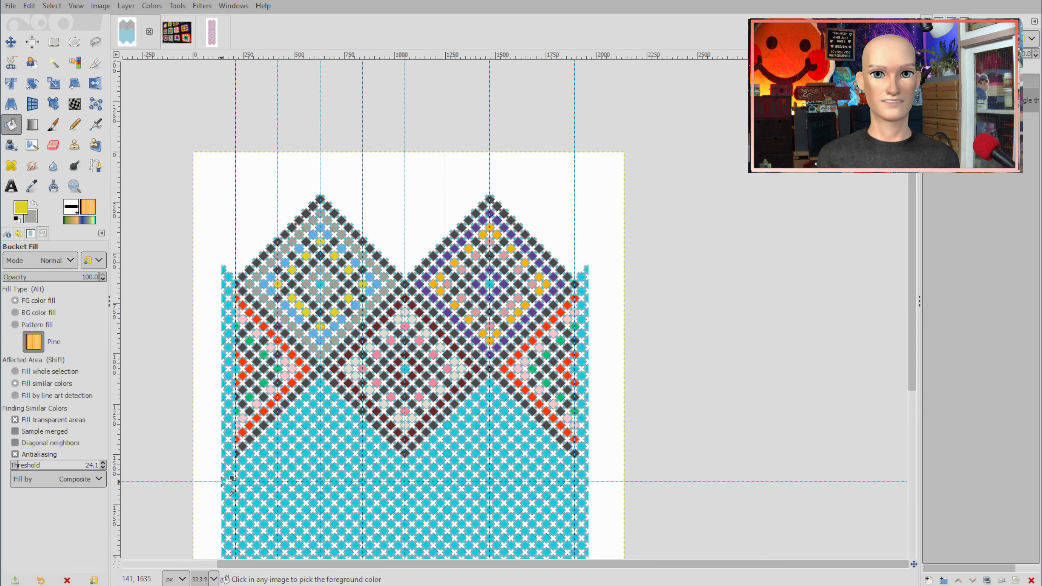
scroll(223, 483, up, 1)
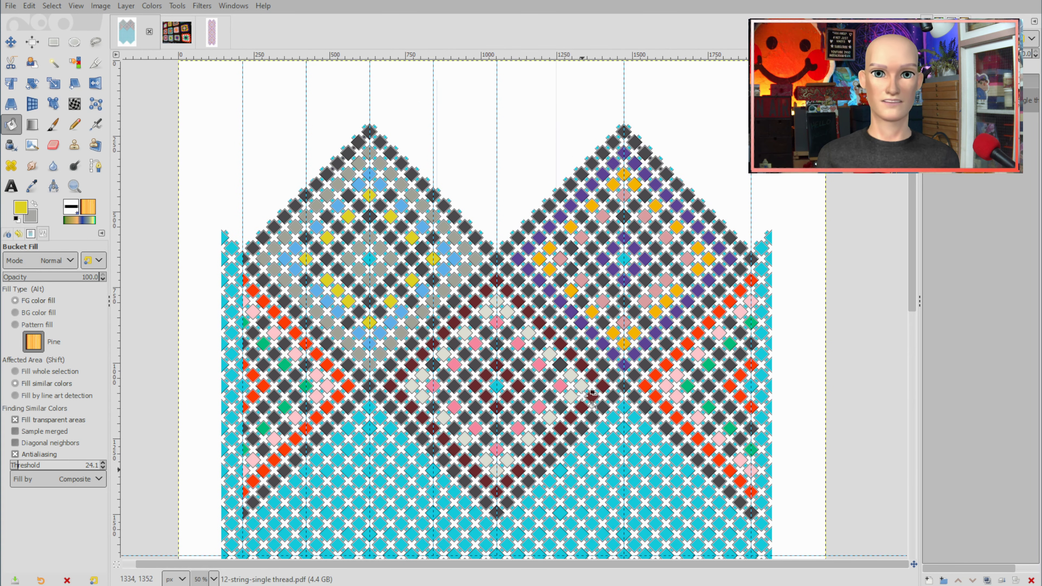